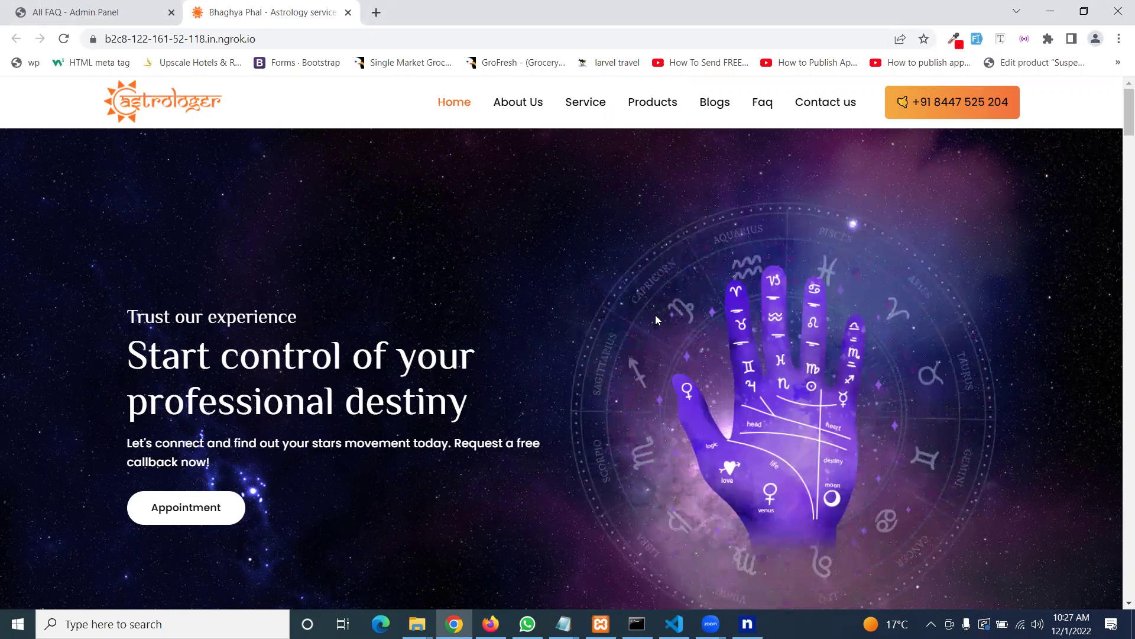
scroll(664, 302, down, 2)
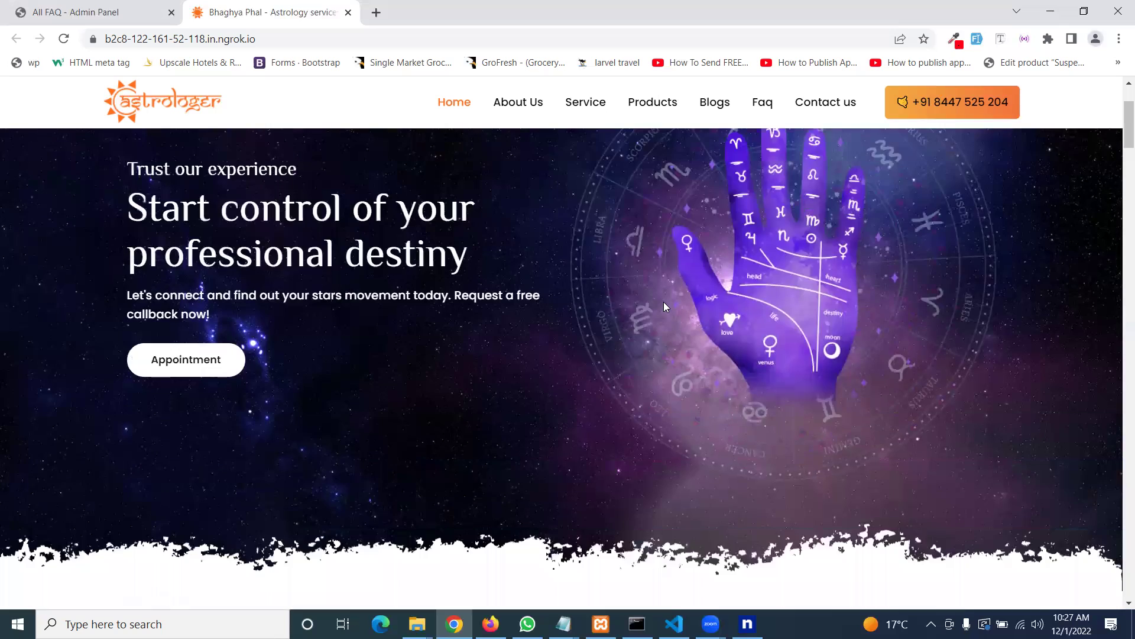
scroll(150, 268, up, 2)
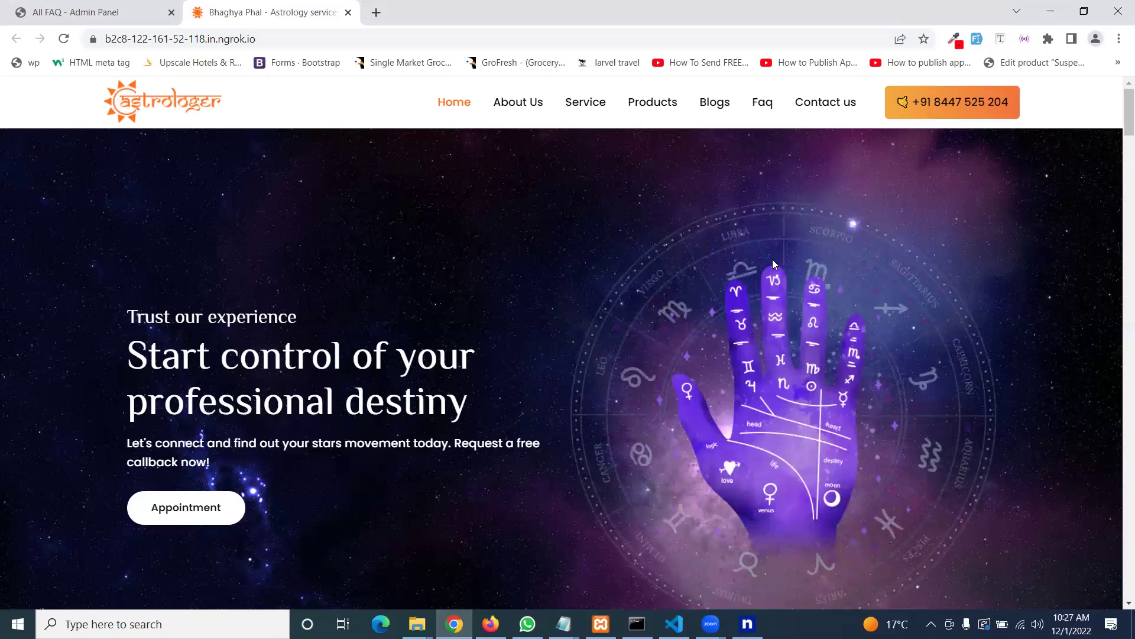
scroll(680, 256, down, 1)
scroll(680, 253, down, 1)
scroll(685, 257, up, 2)
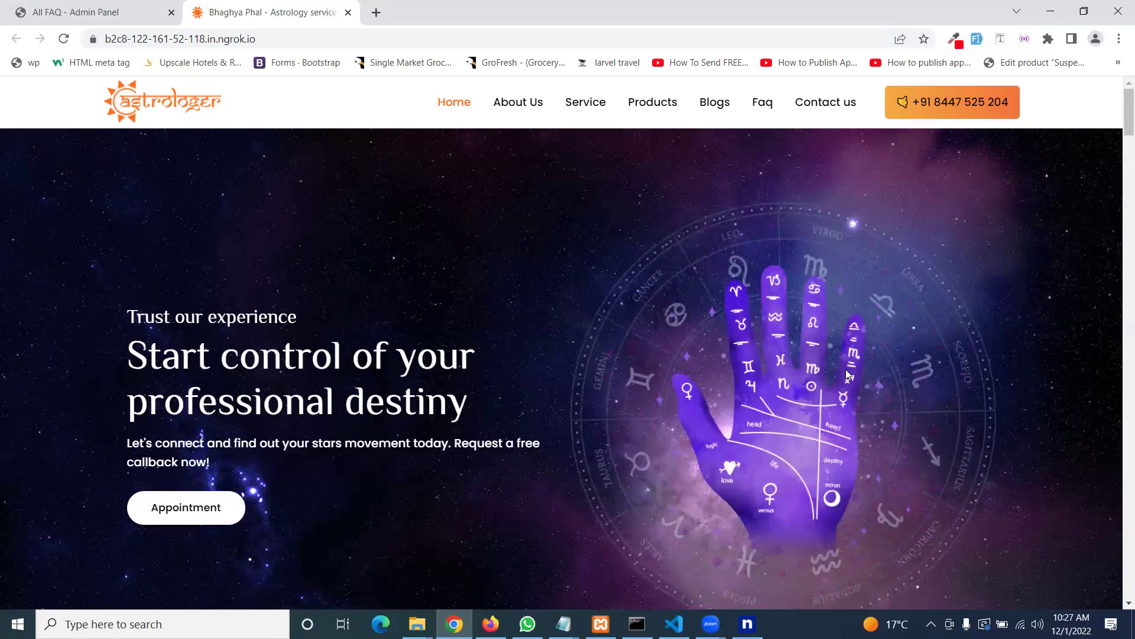
scroll(884, 288, down, 2)
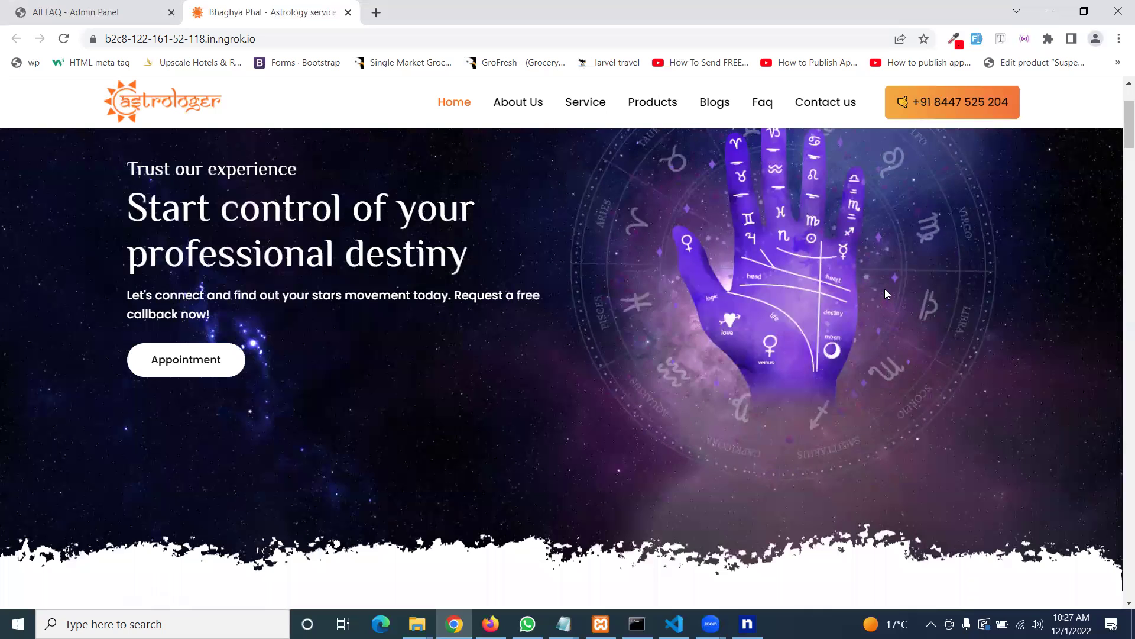
scroll(884, 288, down, 2)
scroll(886, 283, down, 3)
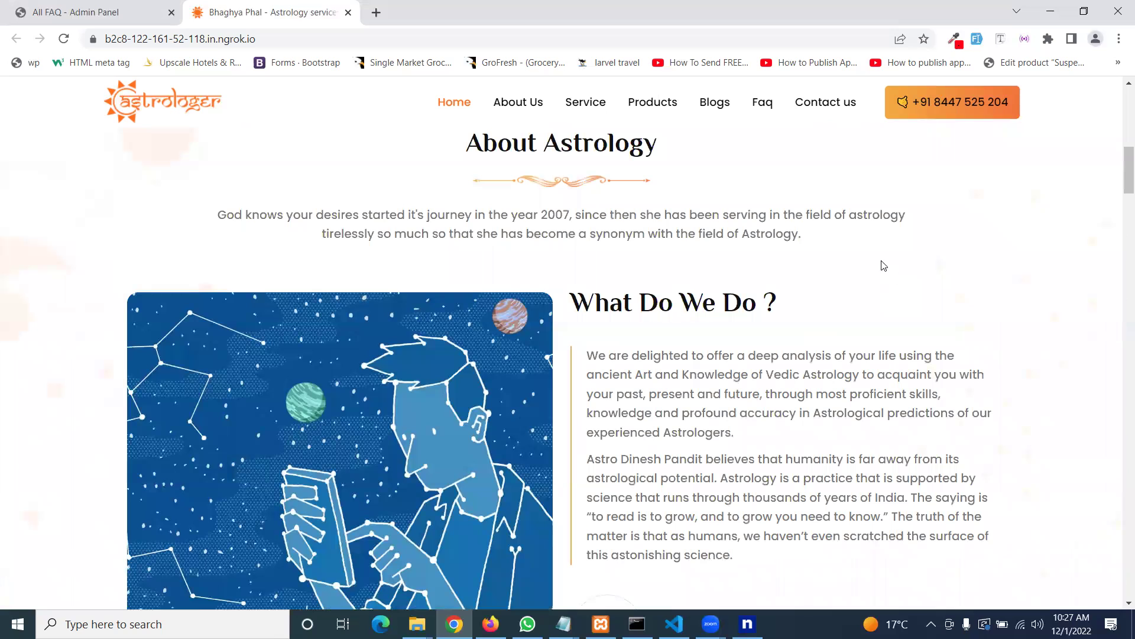
scroll(525, 241, down, 3)
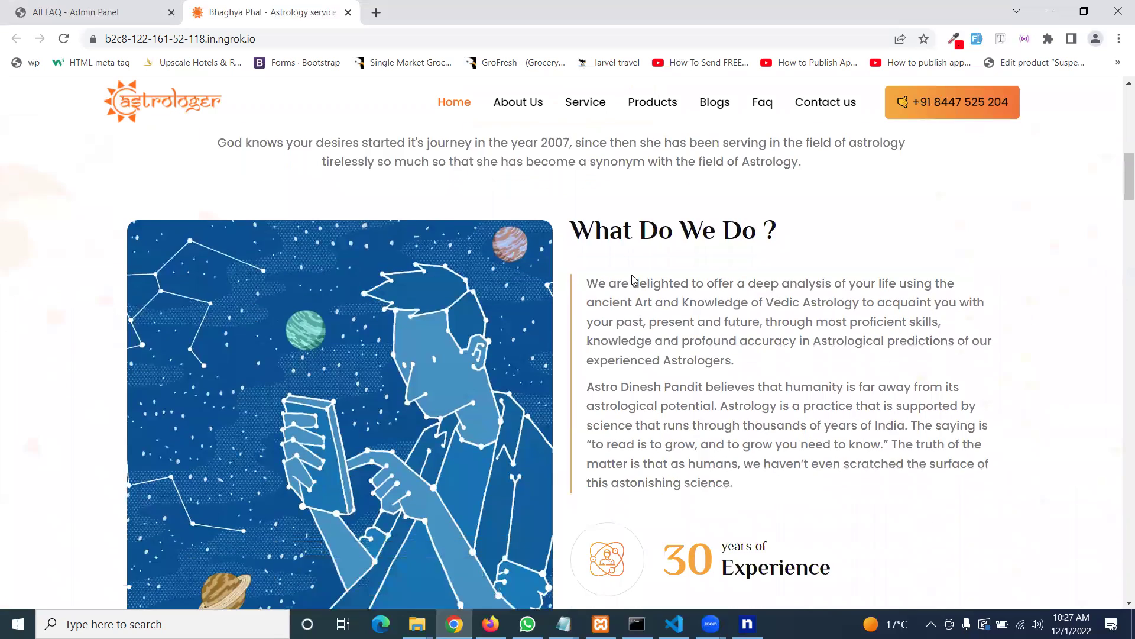
scroll(750, 266, down, 4)
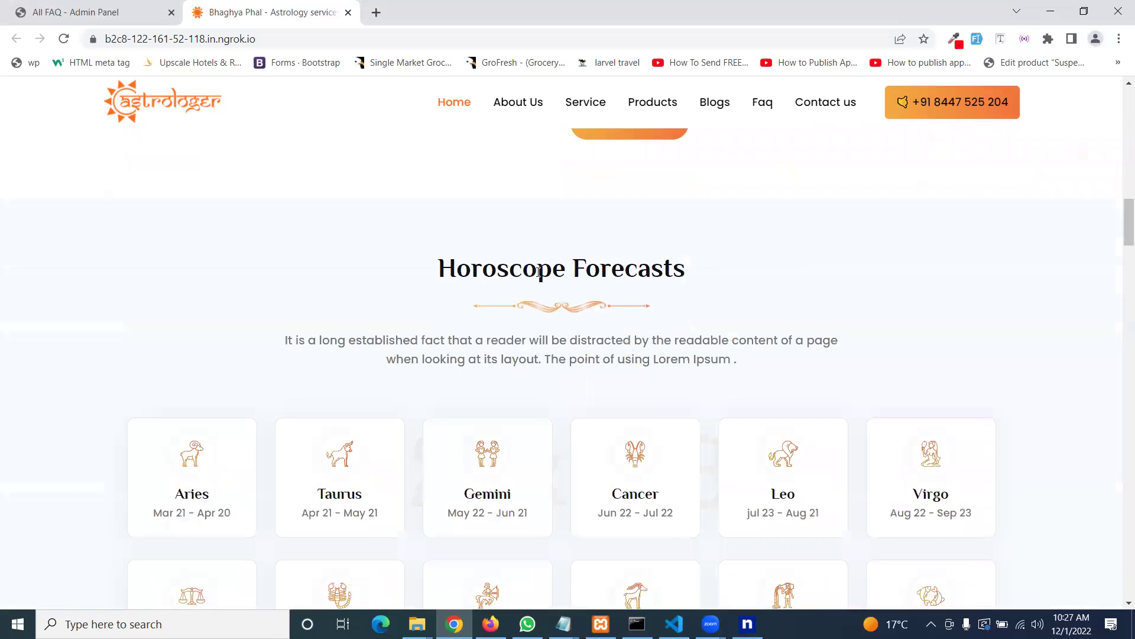
drag(450, 264, 723, 267)
scroll(736, 266, down, 2)
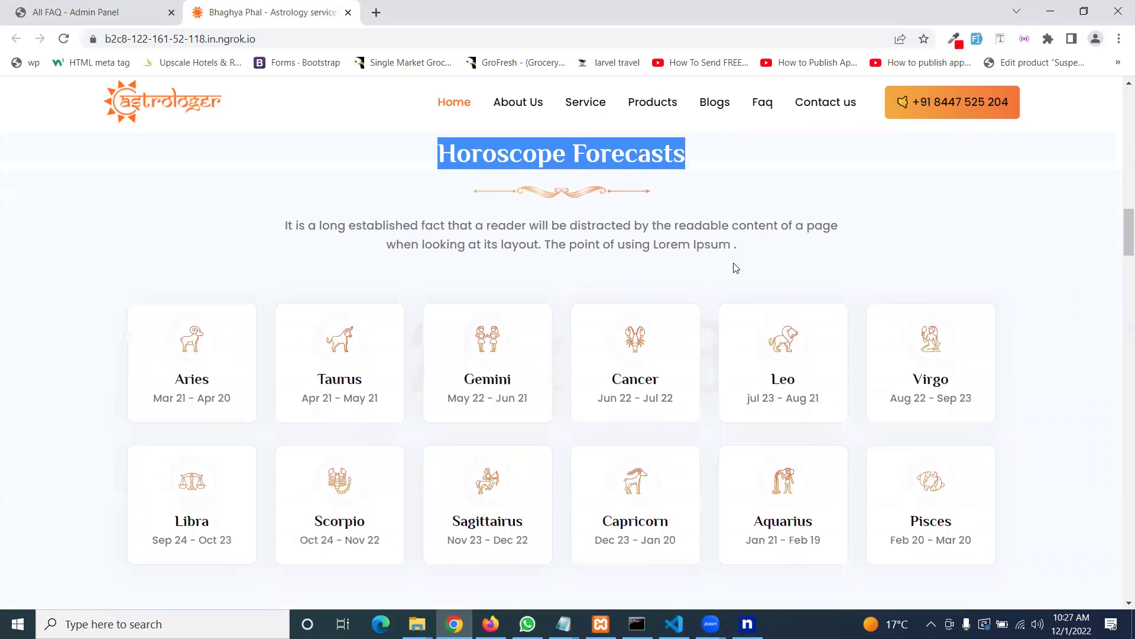
scroll(817, 264, down, 2)
scroll(851, 238, down, 6)
scroll(852, 238, up, 2)
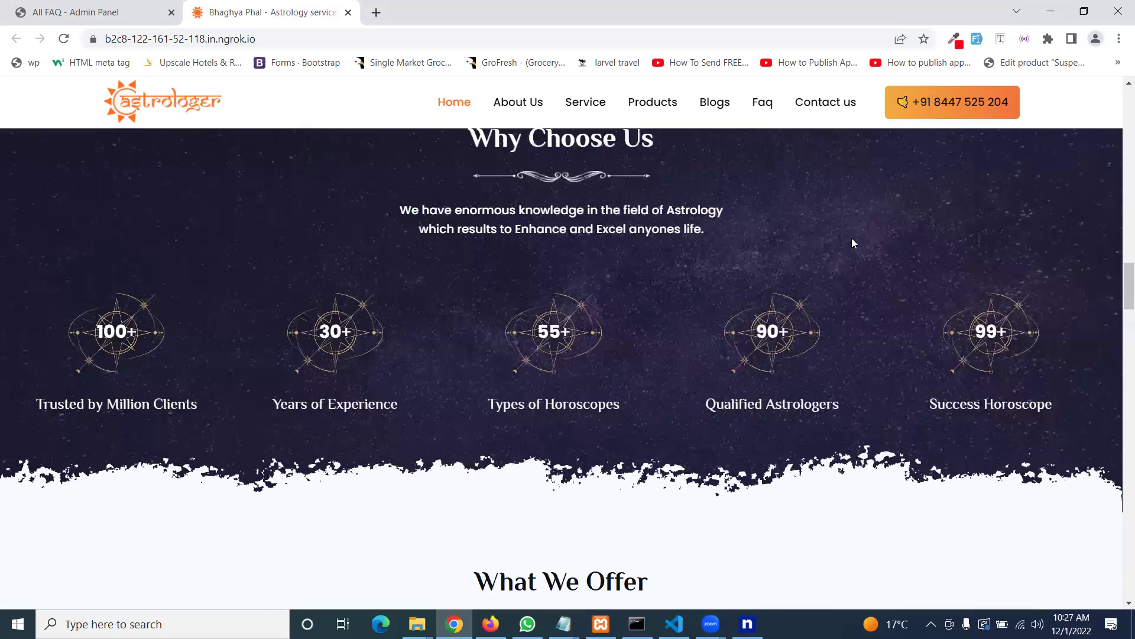
scroll(865, 231, down, 2)
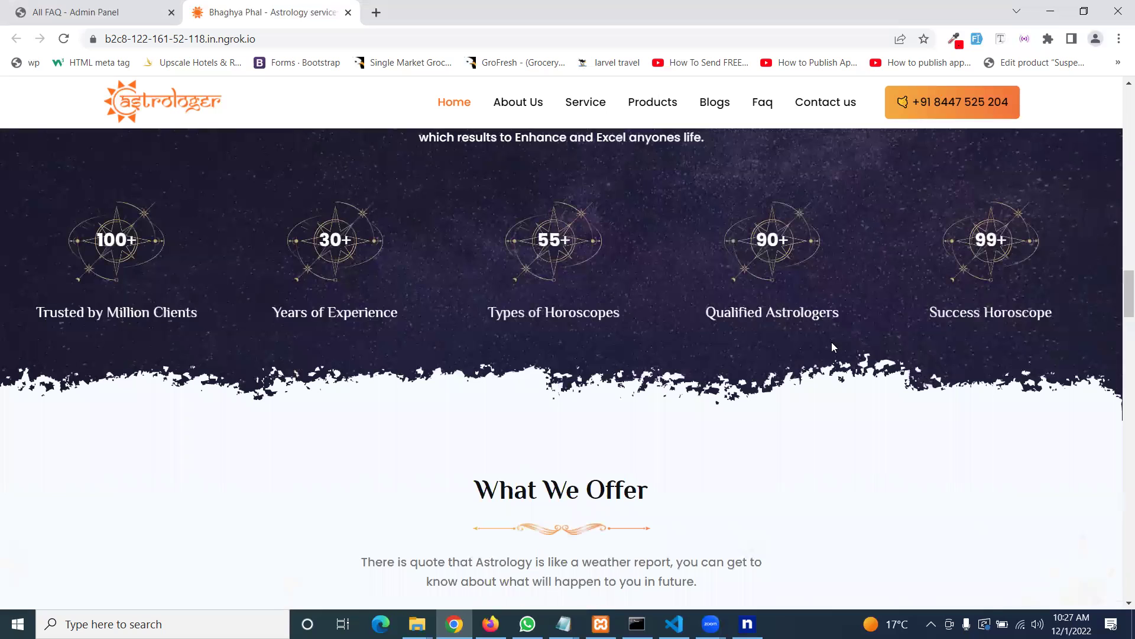
scroll(833, 334, down, 2)
scroll(807, 270, down, 1)
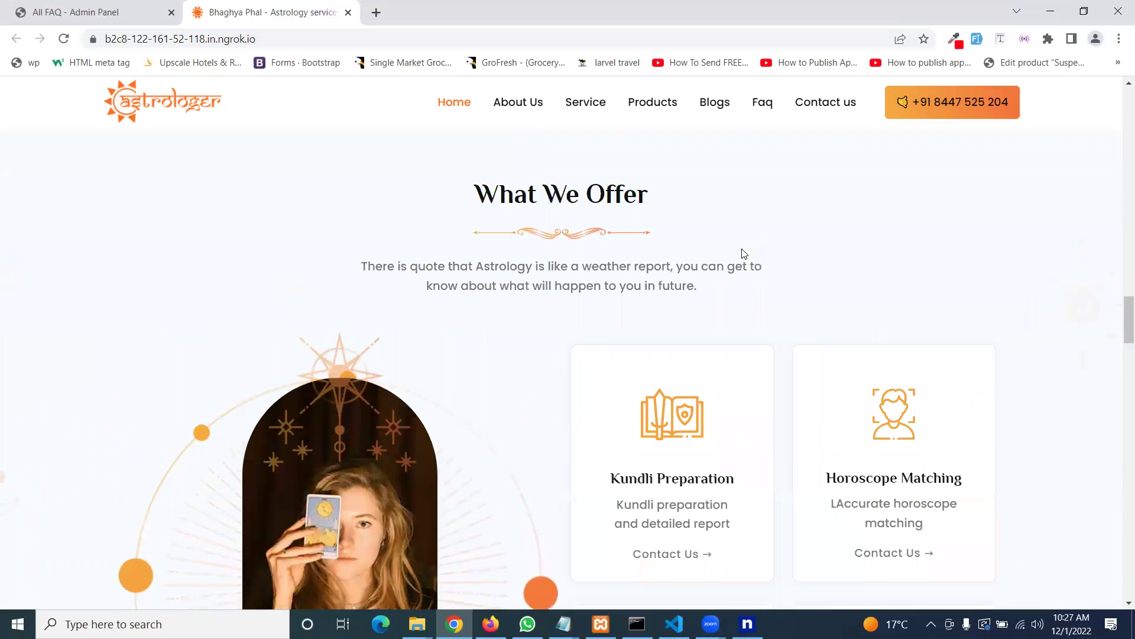
scroll(742, 254, down, 2)
scroll(744, 248, down, 1)
scroll(890, 256, down, 3)
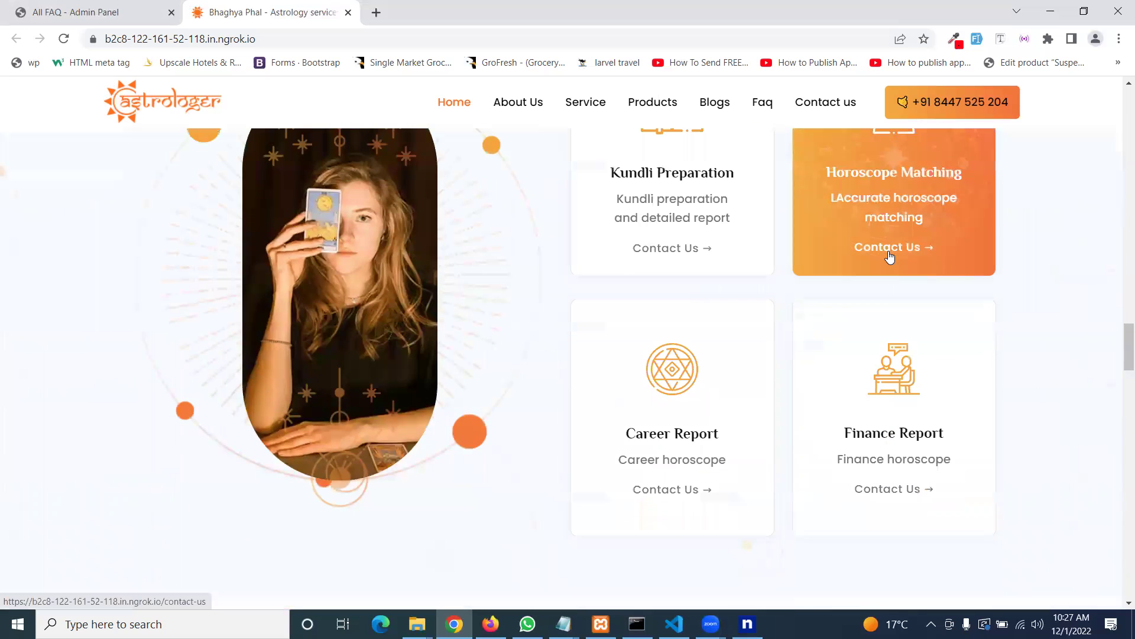
scroll(890, 256, down, 3)
scroll(648, 309, up, 1)
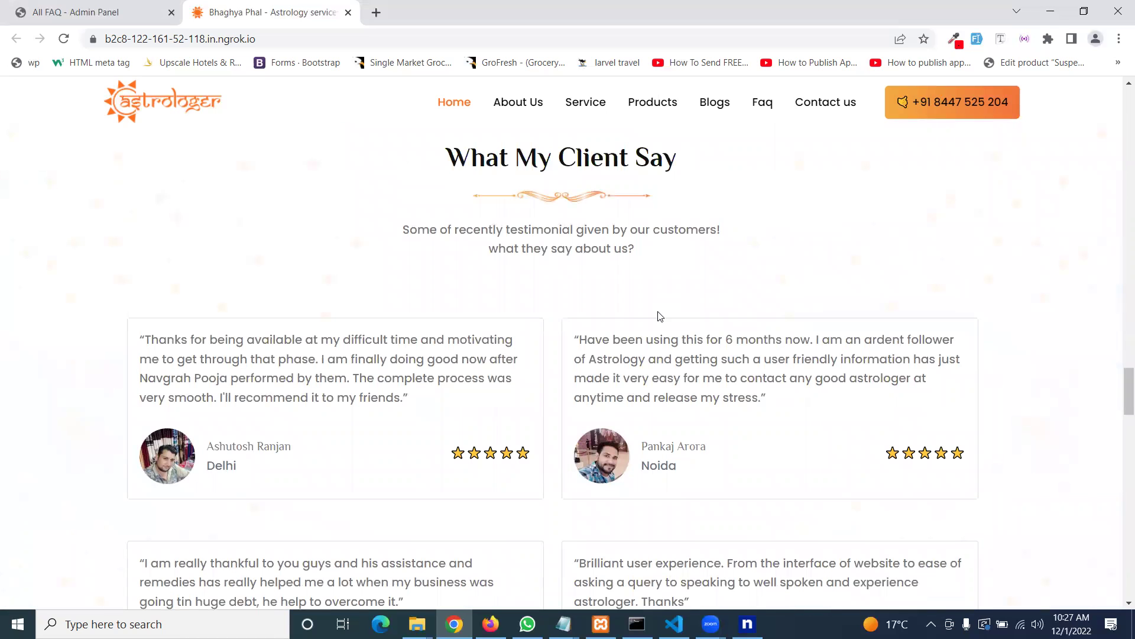
scroll(659, 315, down, 1)
scroll(658, 315, down, 1)
scroll(661, 315, down, 2)
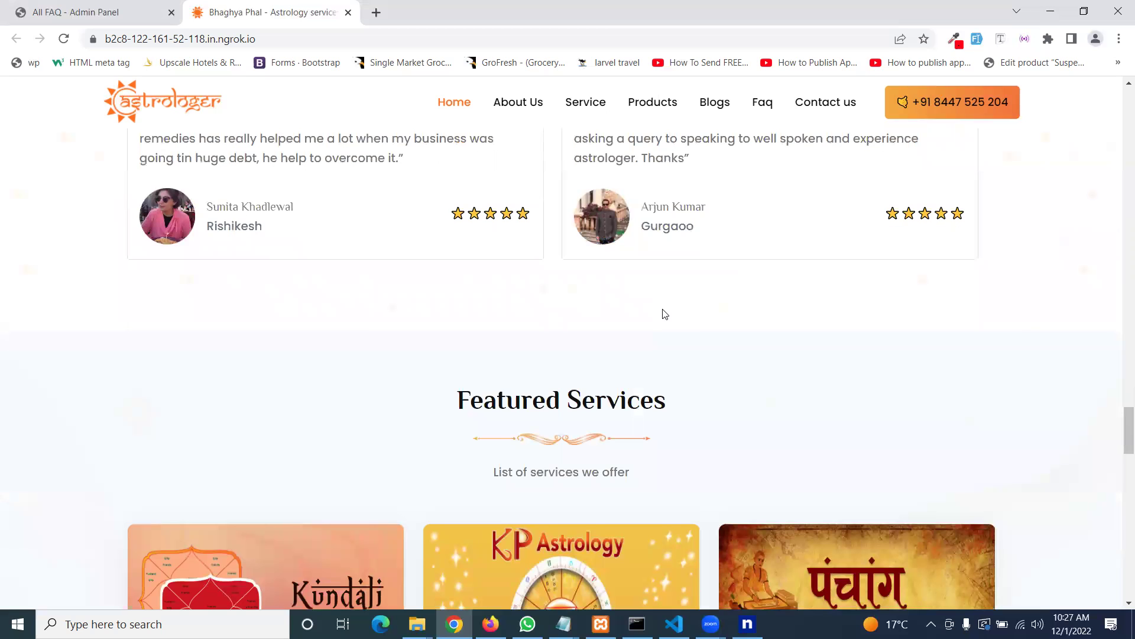
scroll(662, 311, down, 3)
scroll(435, 322, up, 2)
scroll(434, 322, down, 1)
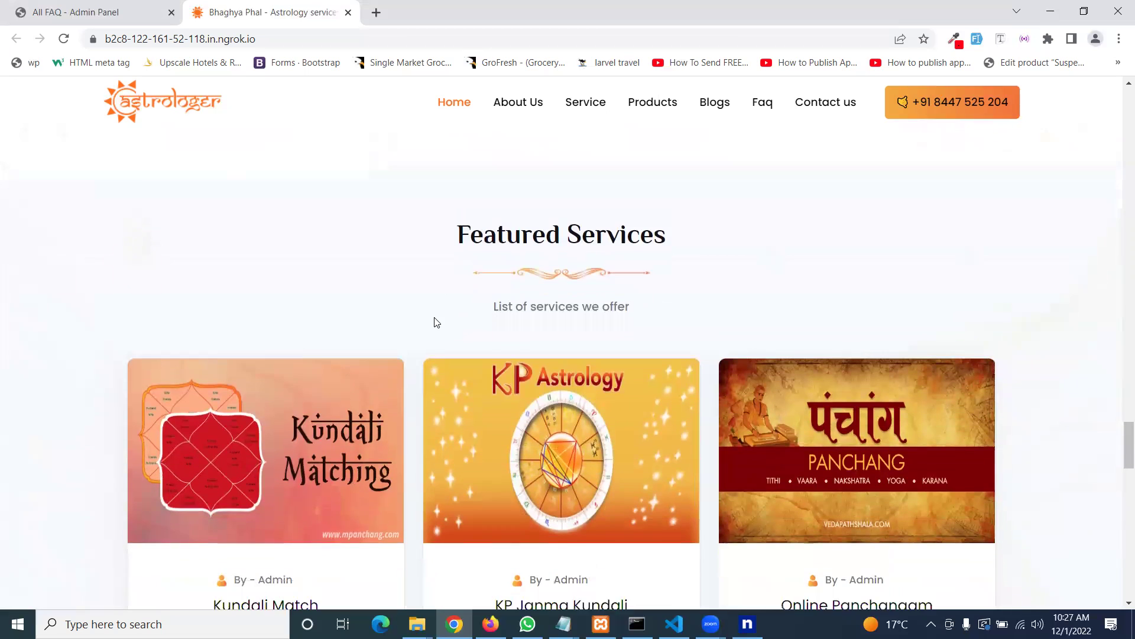
scroll(435, 322, down, 2)
scroll(615, 302, down, 3)
scroll(615, 302, down, 1)
scroll(628, 304, down, 3)
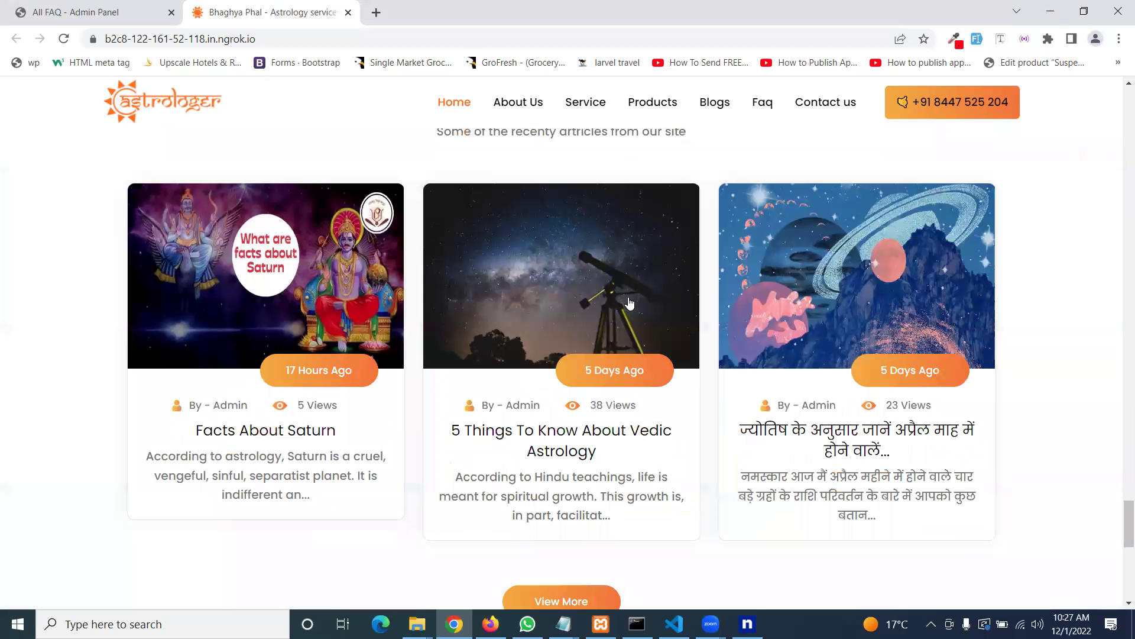
scroll(228, 319, up, 1)
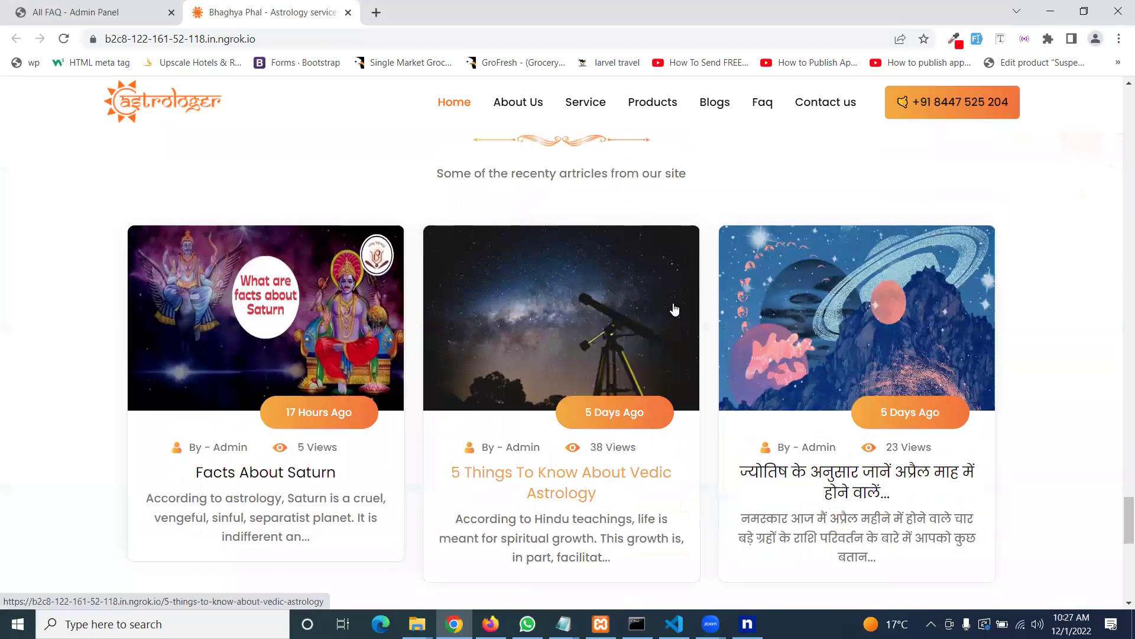
scroll(674, 309, up, 2)
scroll(769, 297, up, 2)
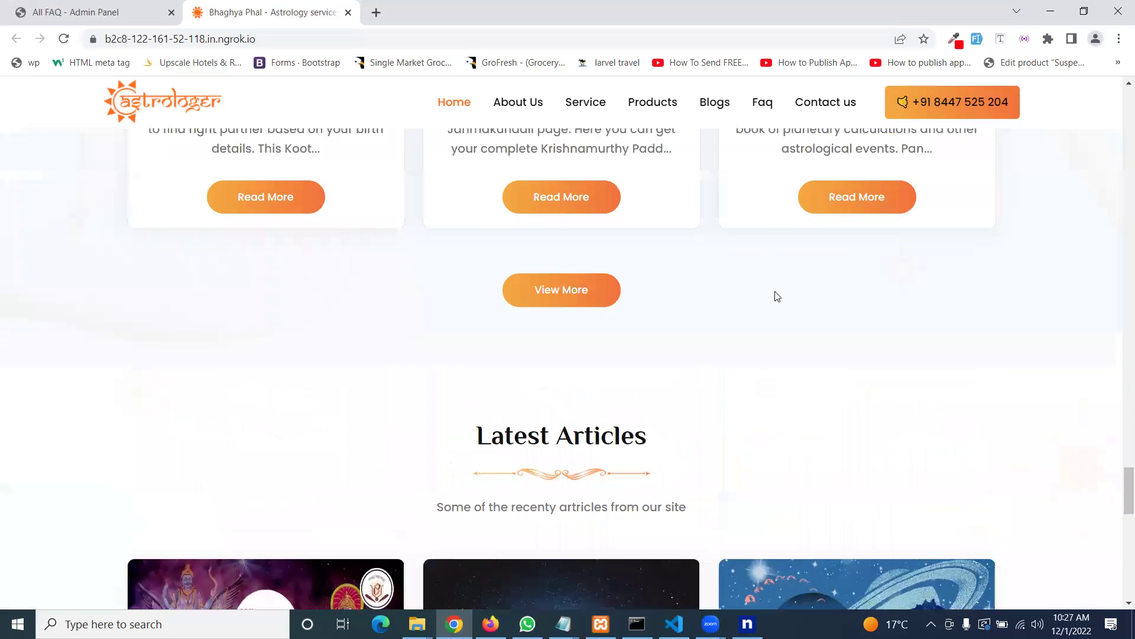
scroll(758, 253, up, 3)
scroll(593, 249, up, 3)
scroll(611, 360, up, 2)
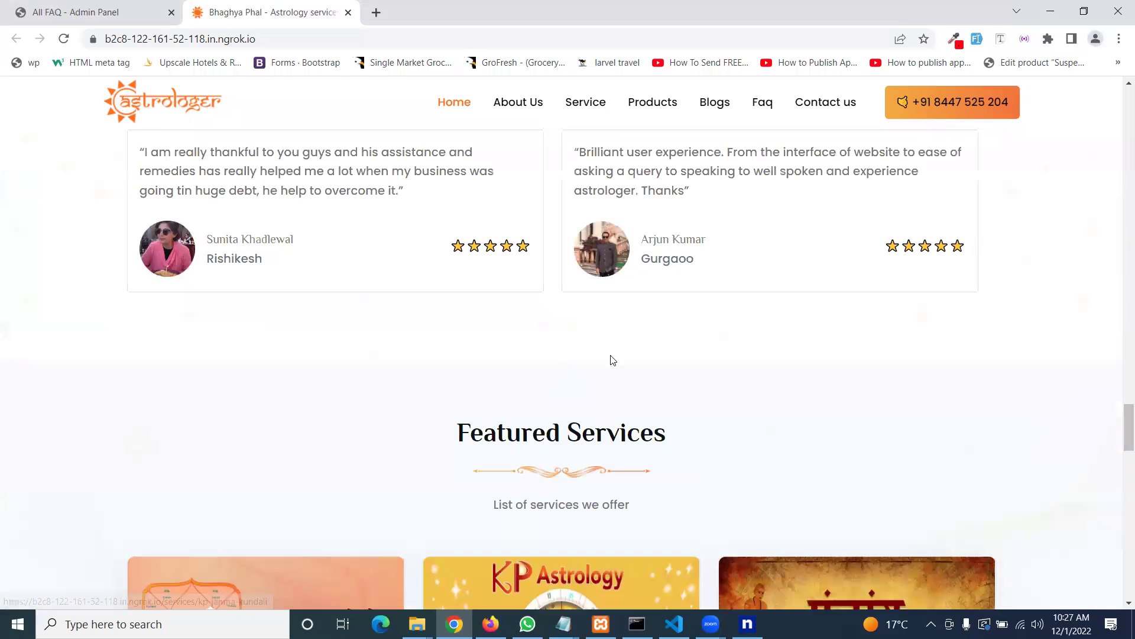
scroll(615, 359, up, 1)
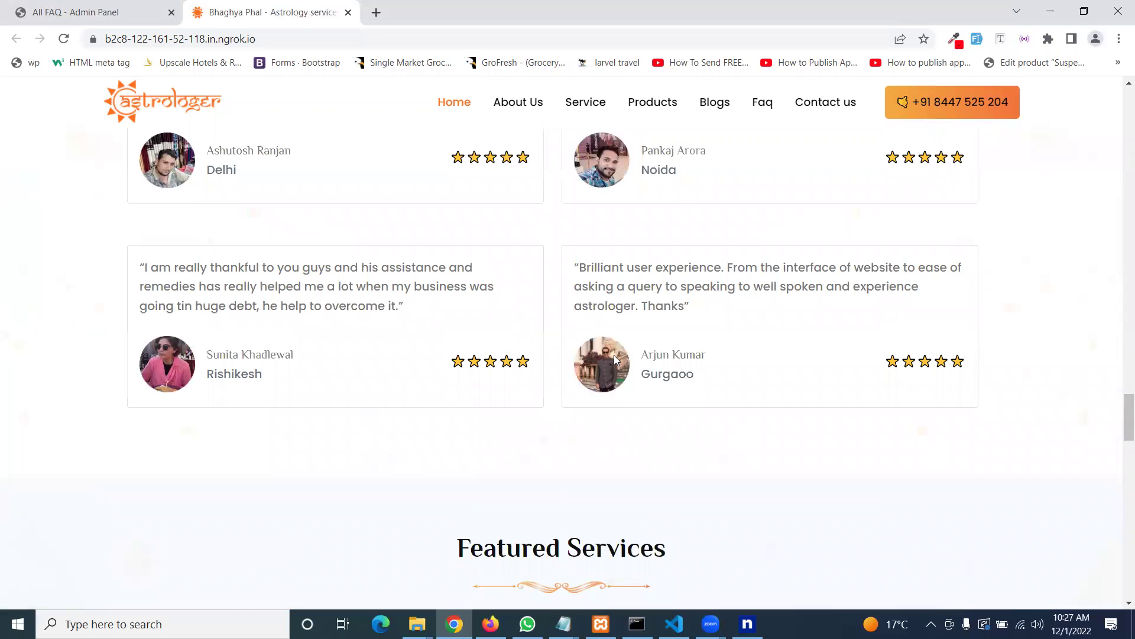
scroll(614, 355, up, 3)
scroll(615, 356, down, 5)
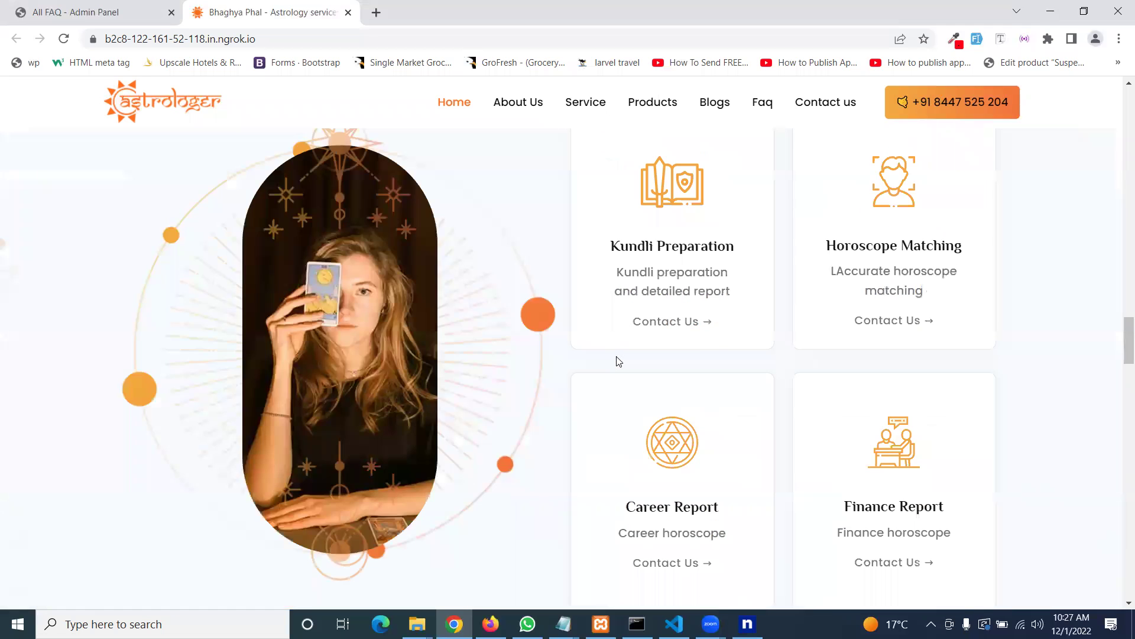
scroll(612, 358, down, 5)
scroll(613, 361, up, 5)
scroll(639, 284, up, 5)
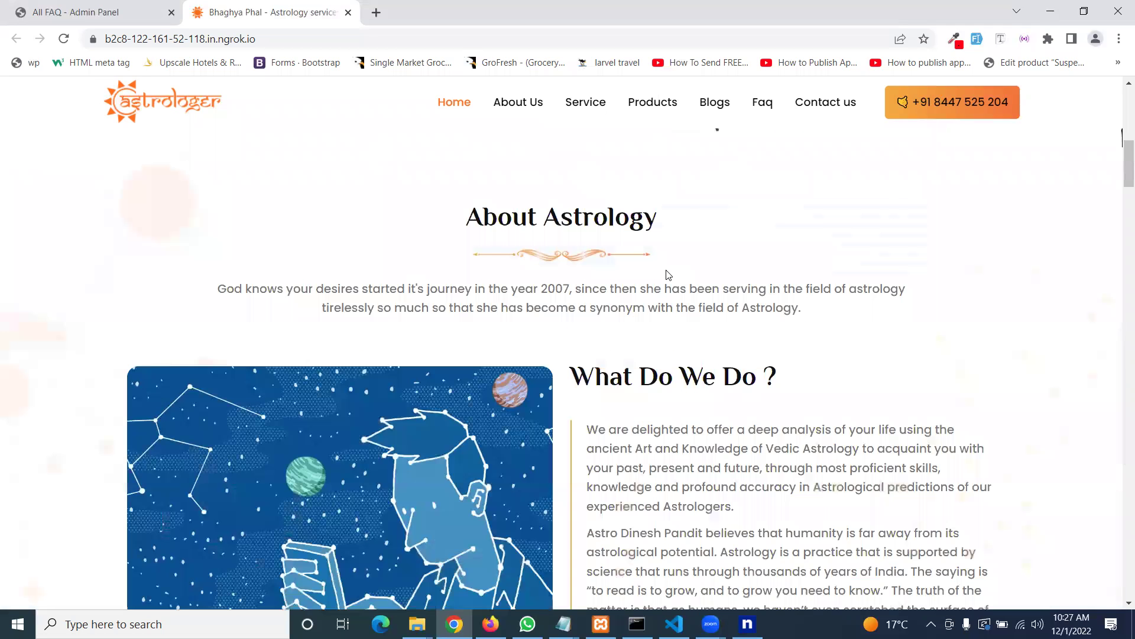
scroll(639, 269, up, 5)
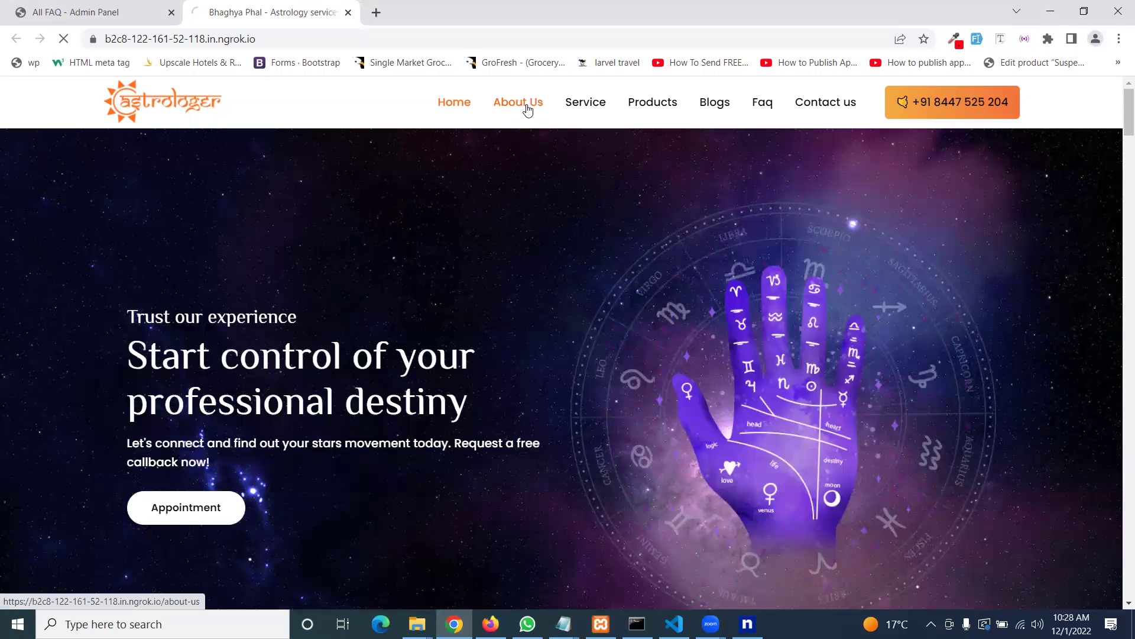
- Browse the About Us page, then open the Services listing with Kundali Match and Online Panchangam
click(528, 108)
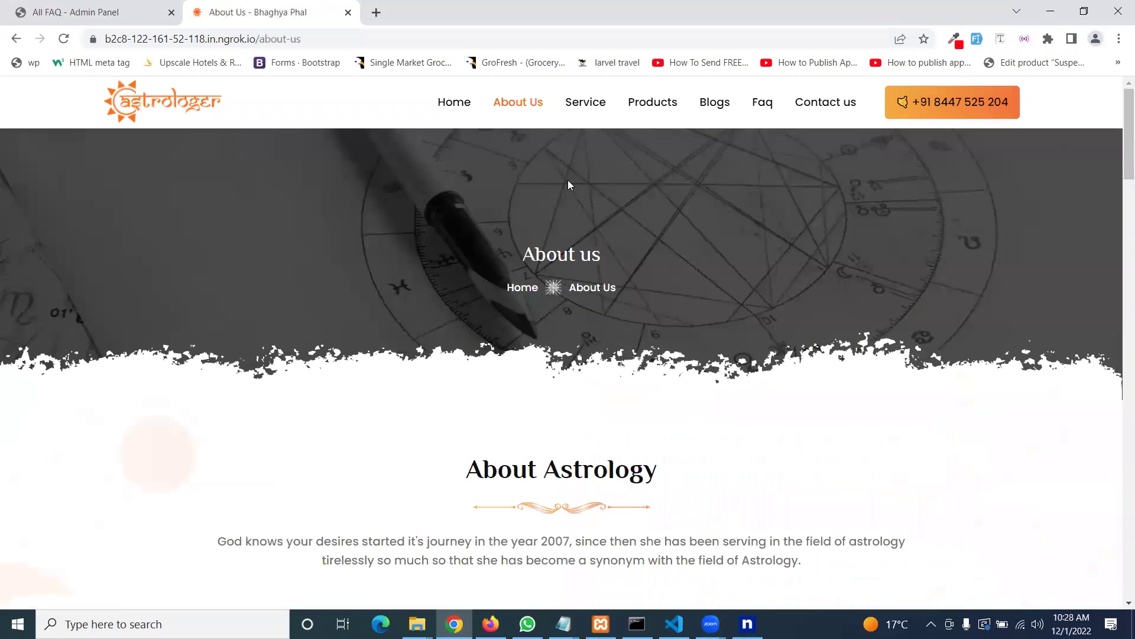
scroll(572, 194, down, 3)
scroll(565, 291, down, 1)
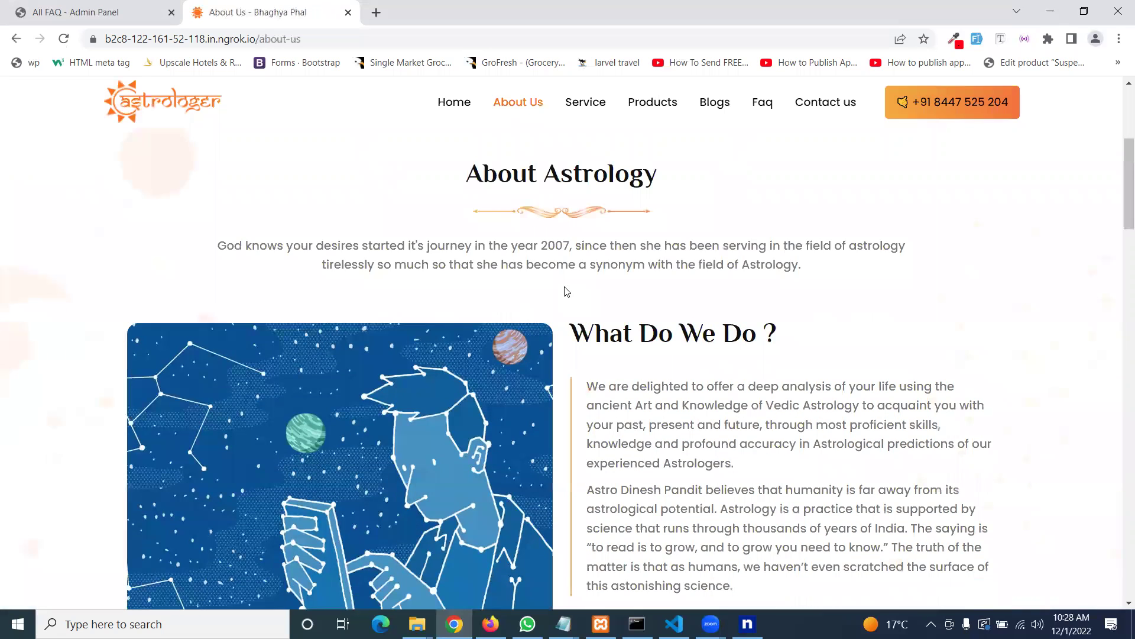
scroll(571, 263, down, 5)
scroll(571, 262, down, 2)
scroll(571, 263, down, 3)
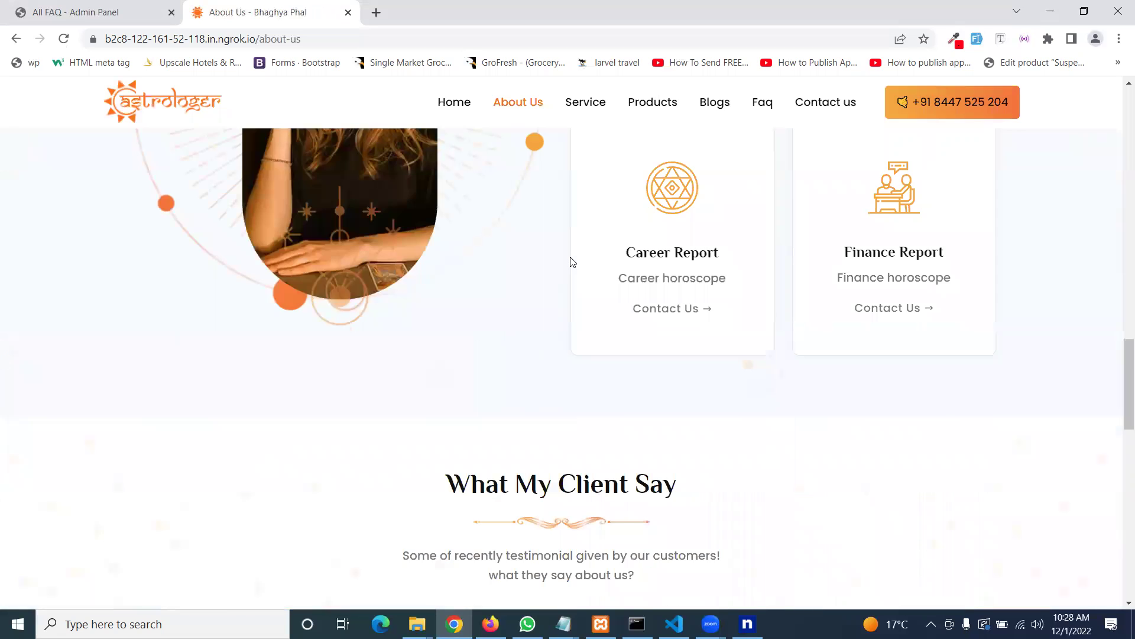
scroll(572, 262, down, 3)
click(583, 117)
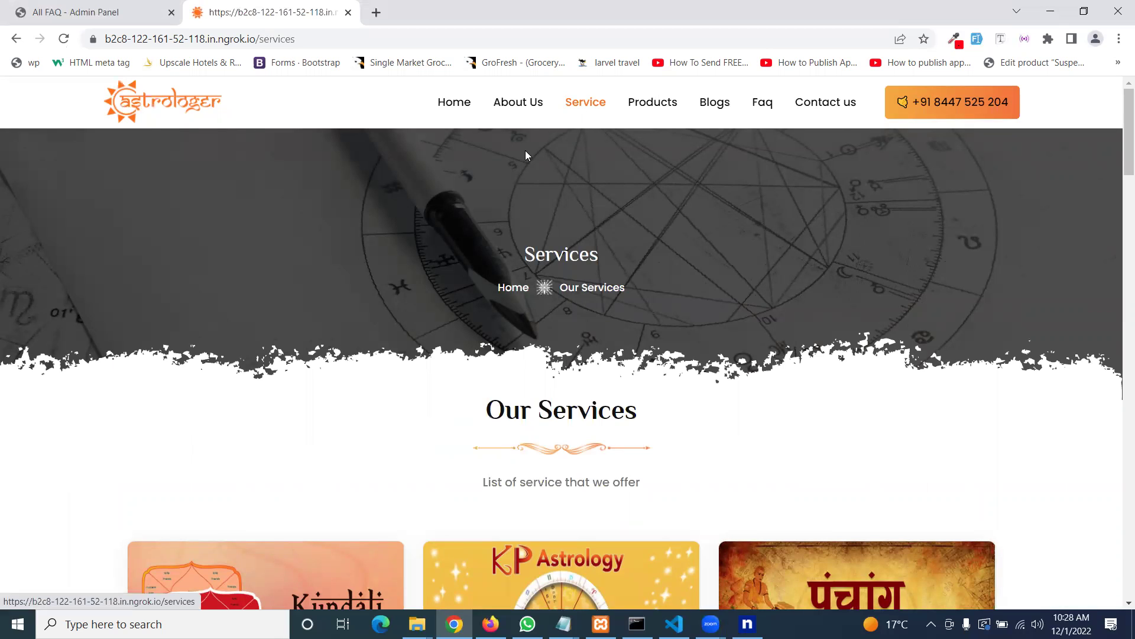
scroll(525, 156, down, 1)
scroll(522, 198, down, 1)
scroll(476, 195, down, 2)
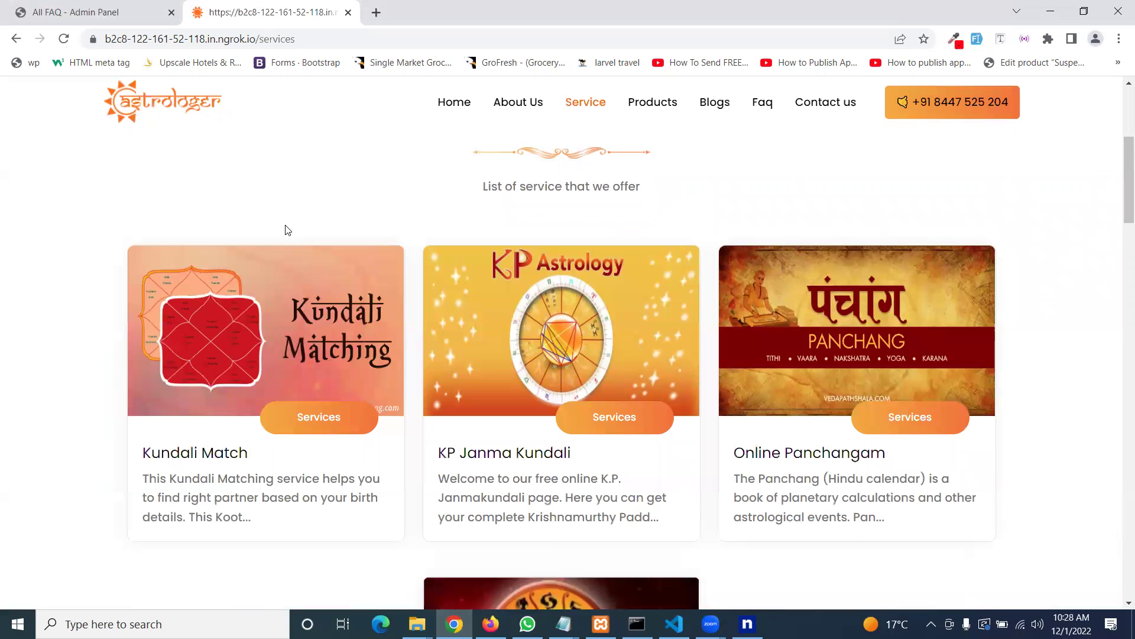
scroll(285, 230, down, 1)
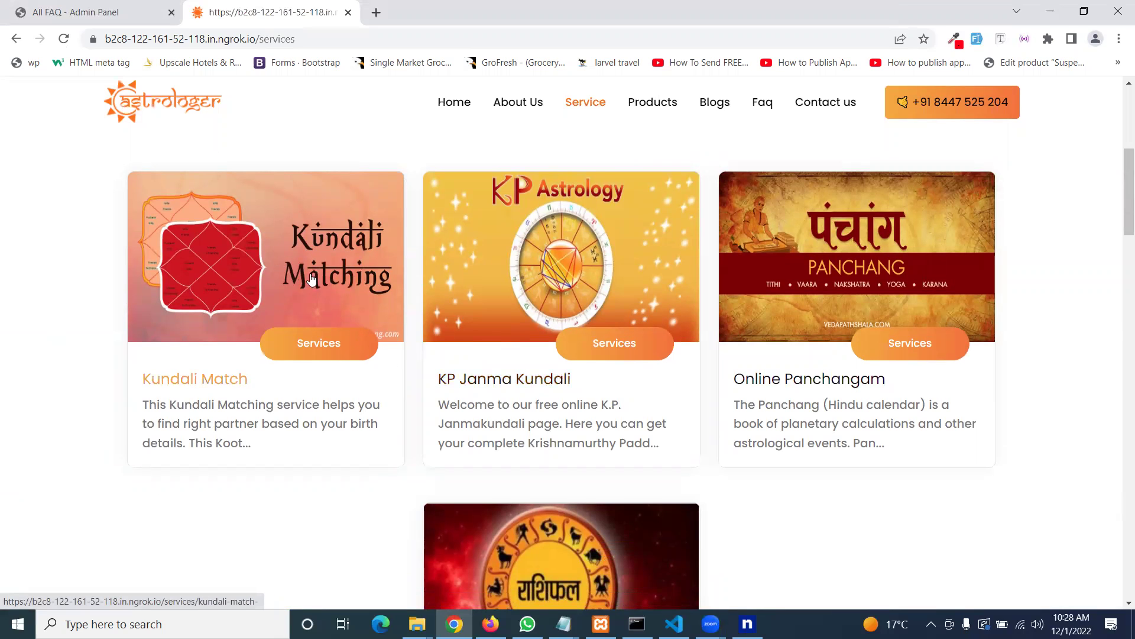
scroll(553, 329, down, 2)
scroll(532, 320, up, 2)
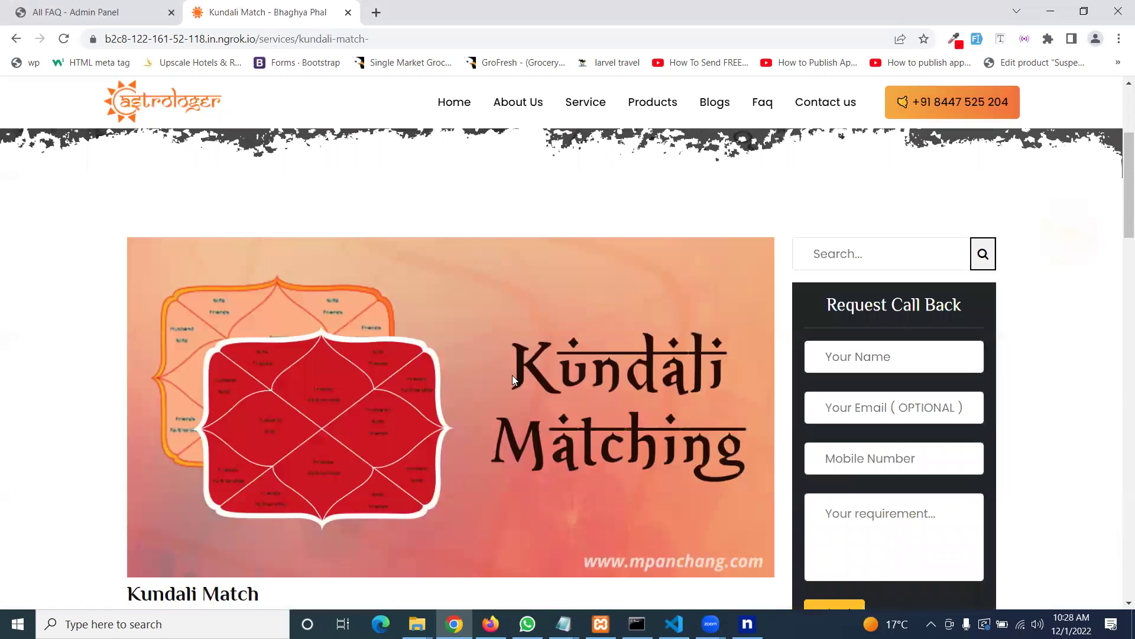
scroll(511, 337, down, 2)
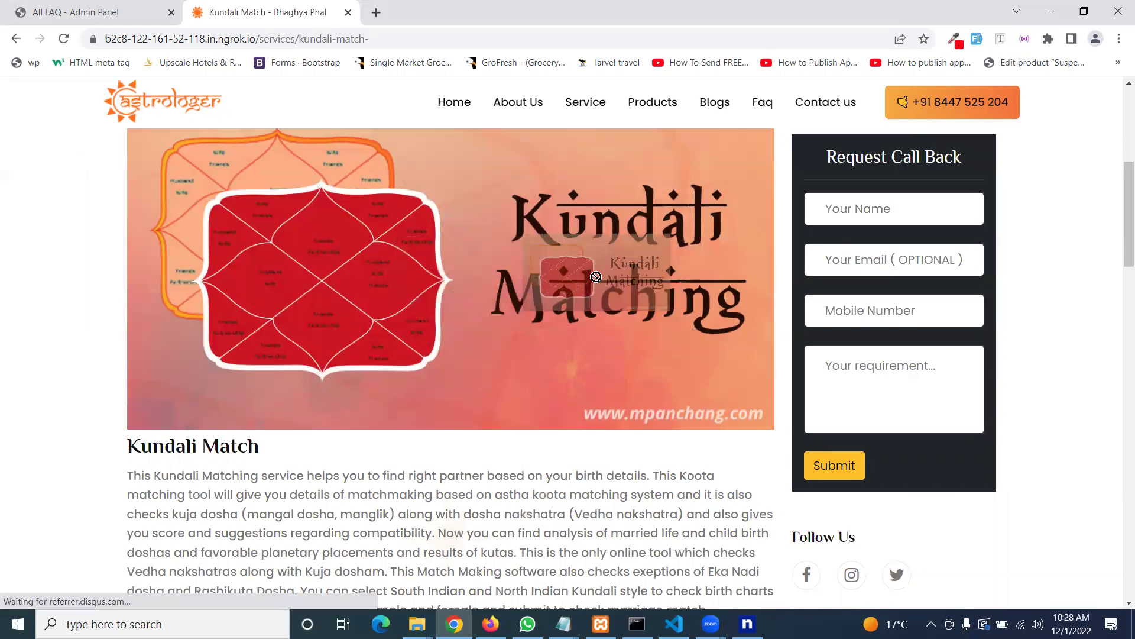
scroll(251, 314, down, 1)
drag(121, 386, 383, 401)
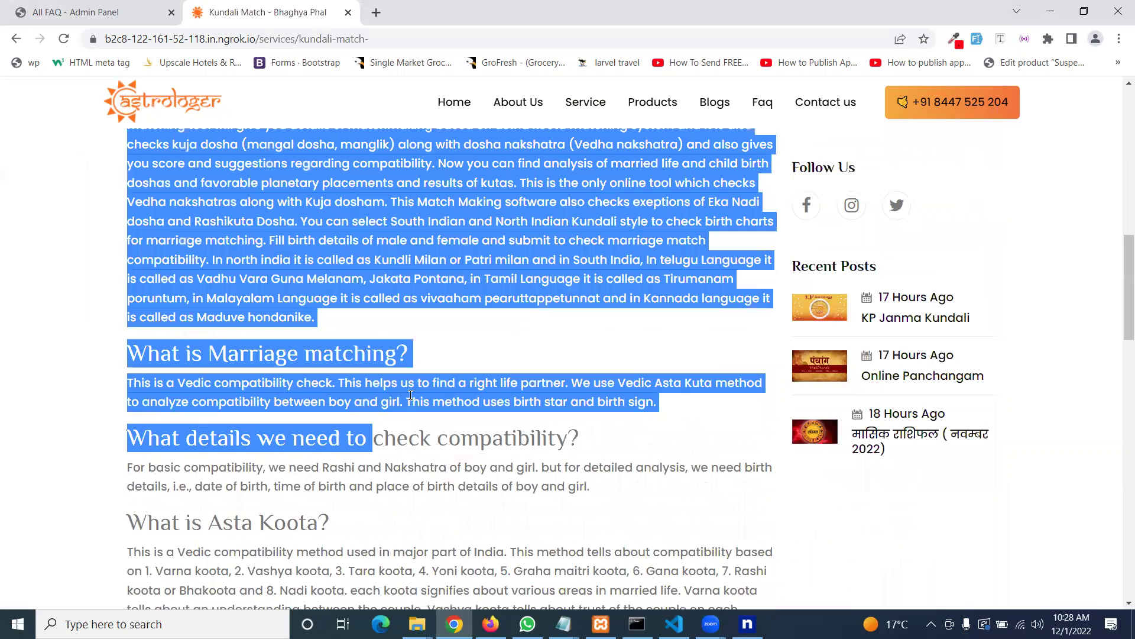
drag(411, 397, 429, 408)
drag(485, 484, 500, 502)
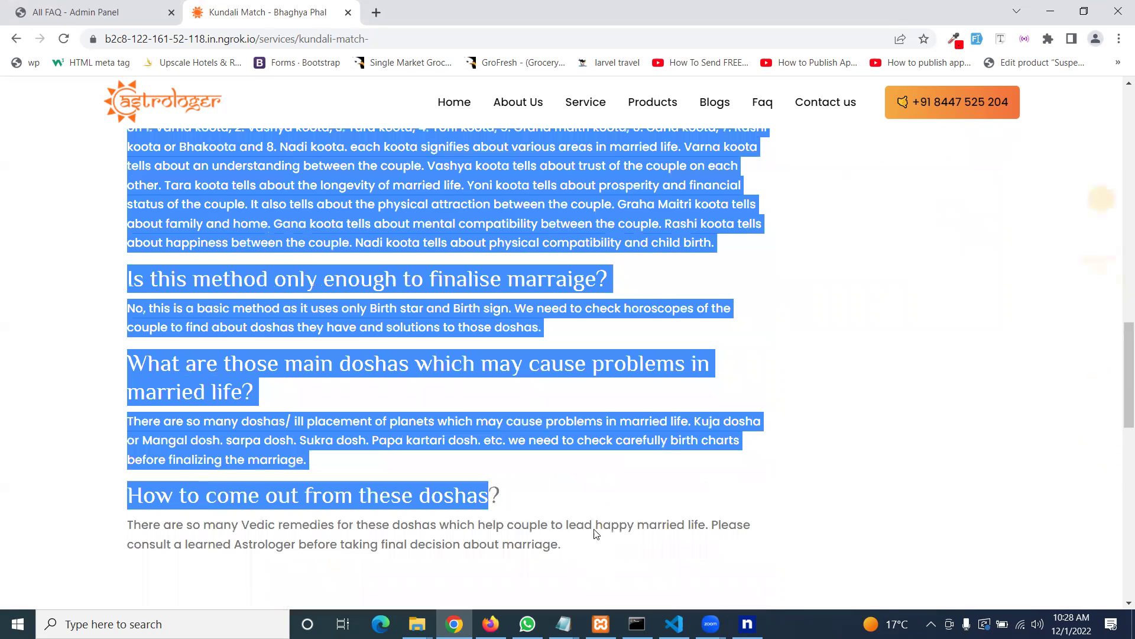
drag(595, 533, 612, 486)
scroll(648, 396, down, 2)
click(649, 357)
scroll(644, 358, down, 2)
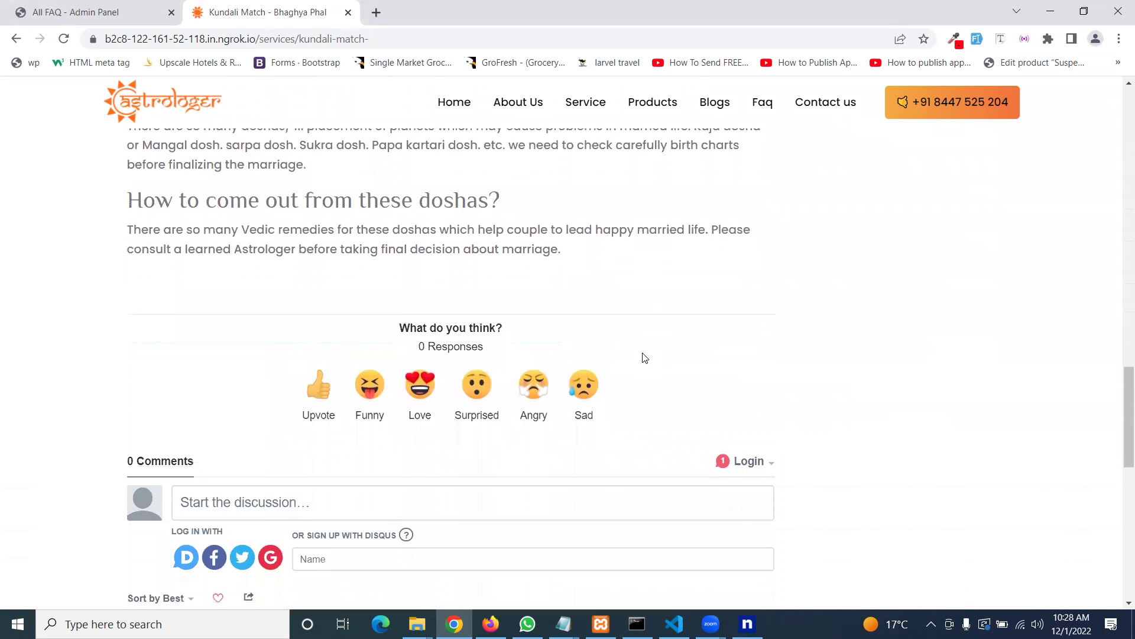
scroll(437, 348, down, 2)
click(338, 357)
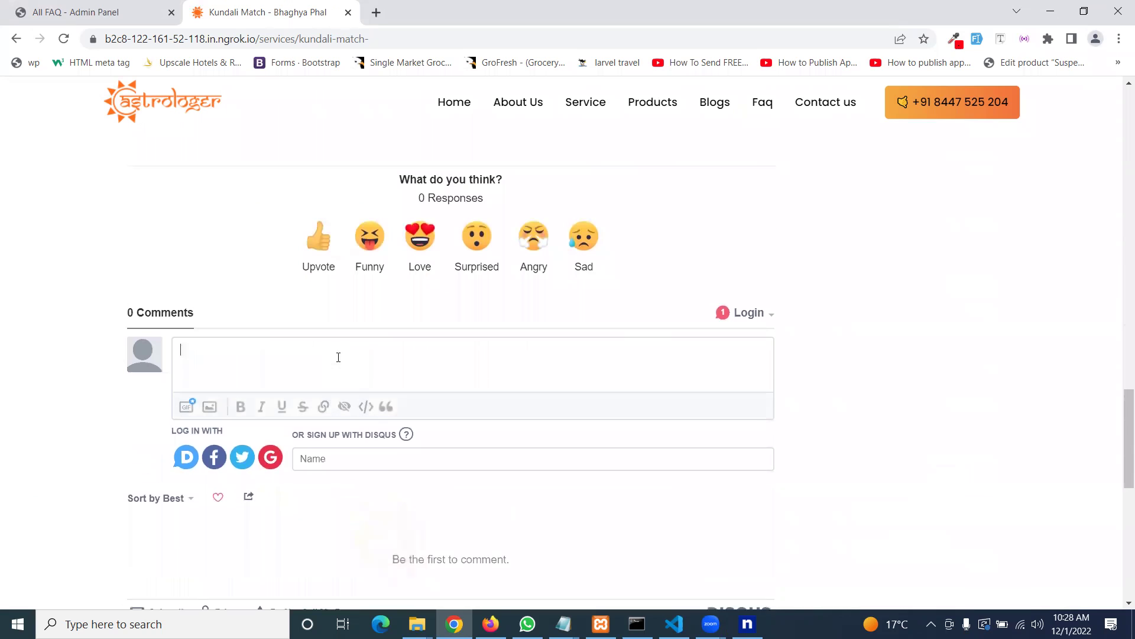
click(367, 467)
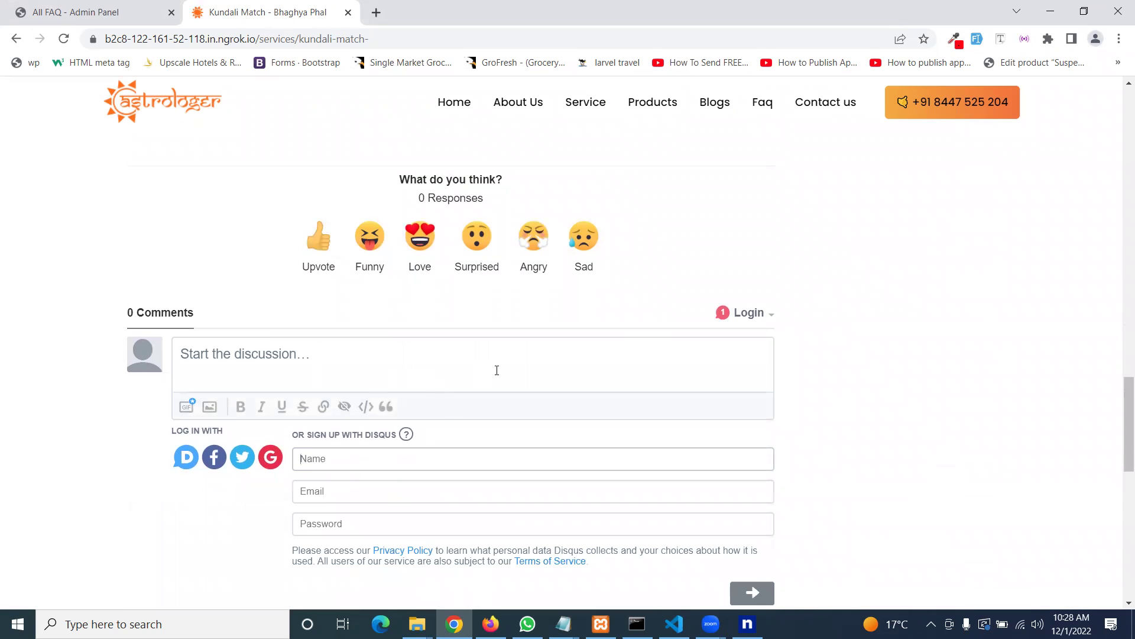
click(364, 496)
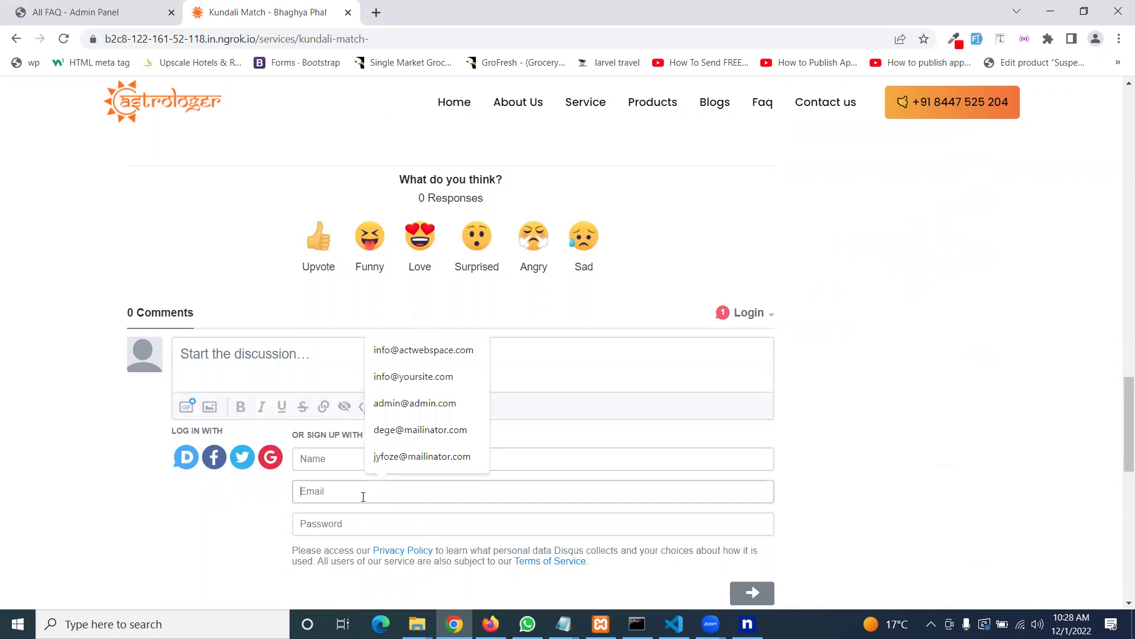
click(344, 522)
scroll(537, 338, up, 3)
scroll(588, 333, down, 3)
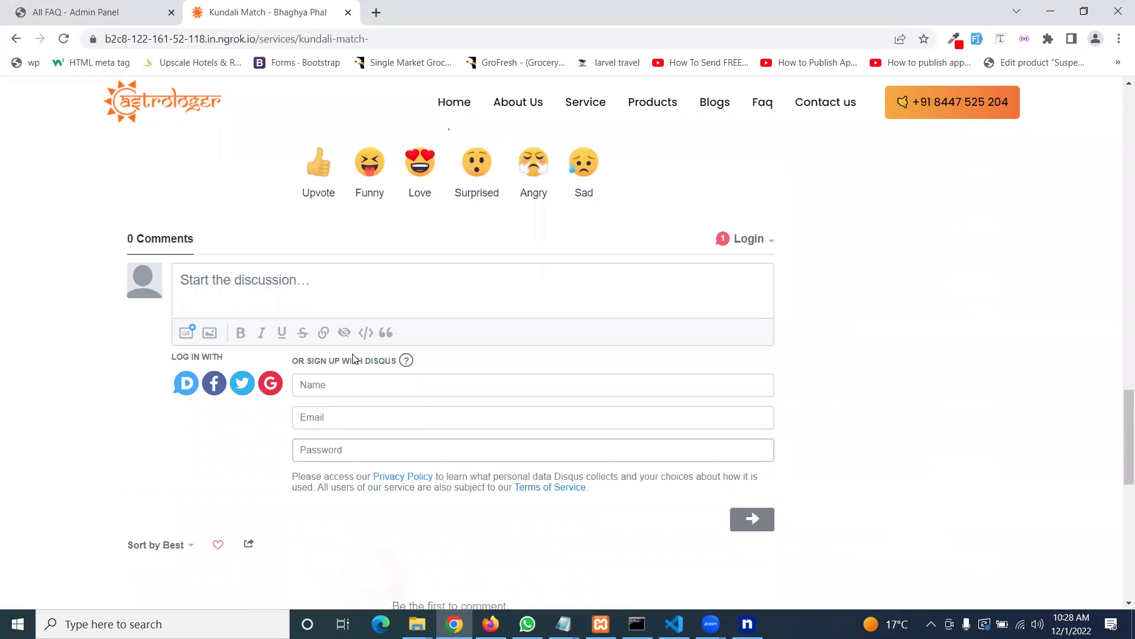
scroll(547, 397, up, 3)
scroll(573, 399, up, 2)
scroll(572, 400, up, 2)
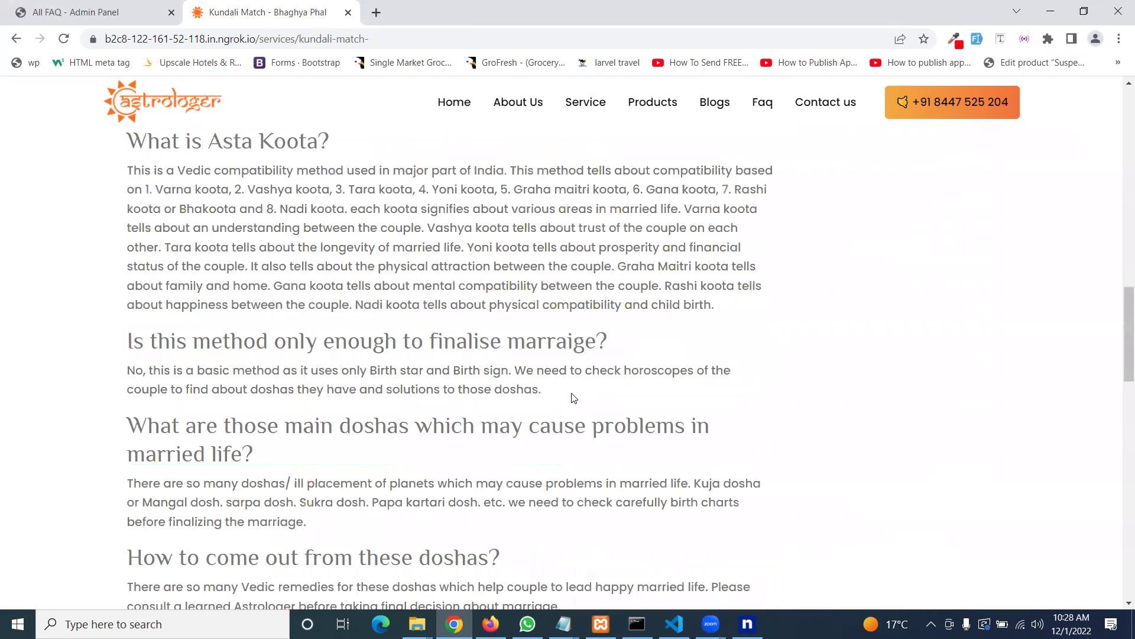
scroll(571, 395, up, 1)
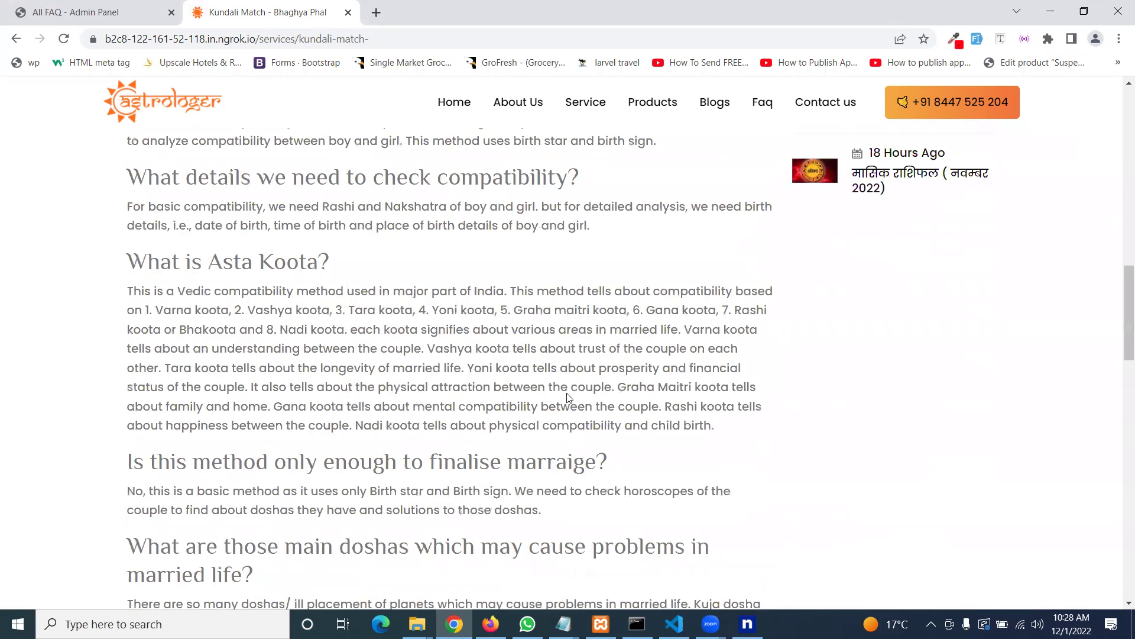
scroll(567, 397, up, 10)
scroll(756, 337, up, 3)
scroll(845, 329, down, 1)
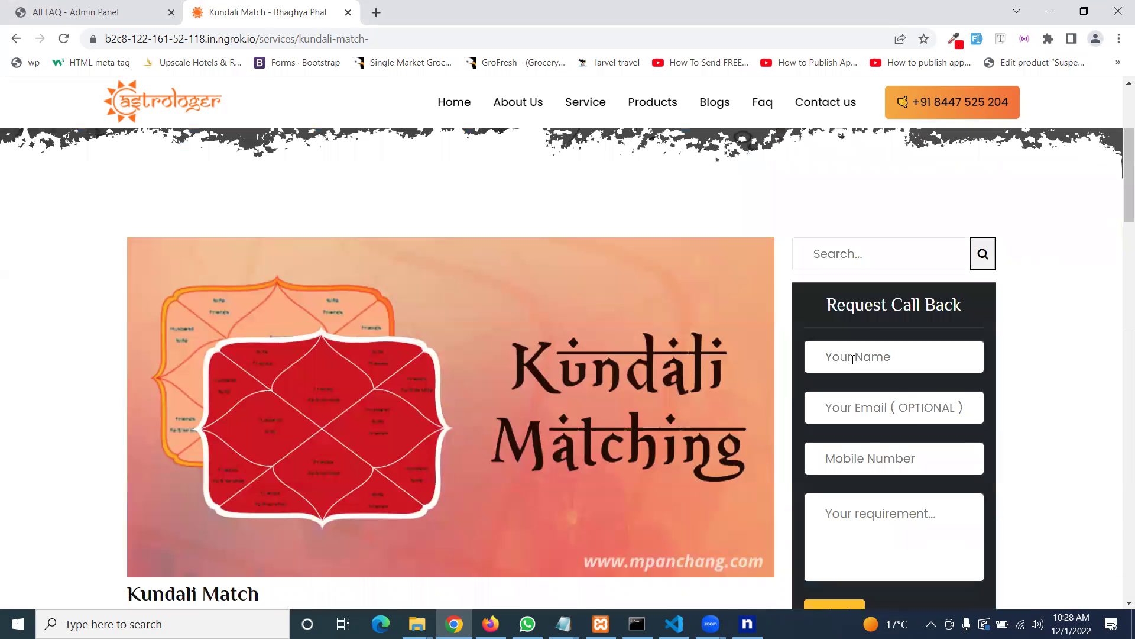
- Autofill the Kundali Match call-back form with test data, review each field, and submit it
click(856, 353)
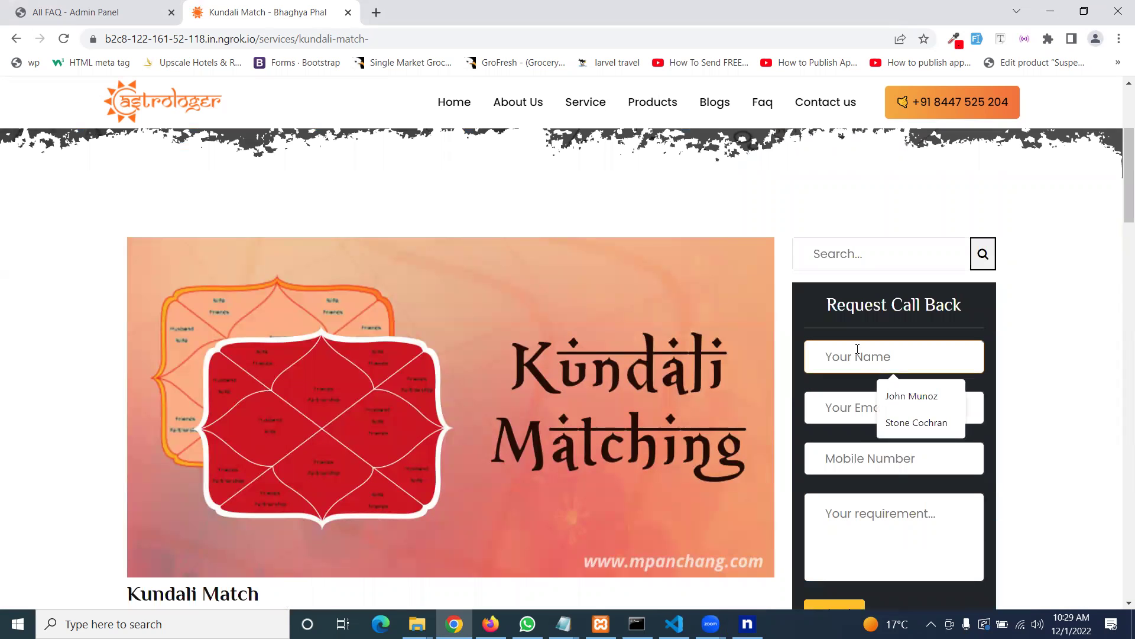
click(977, 38)
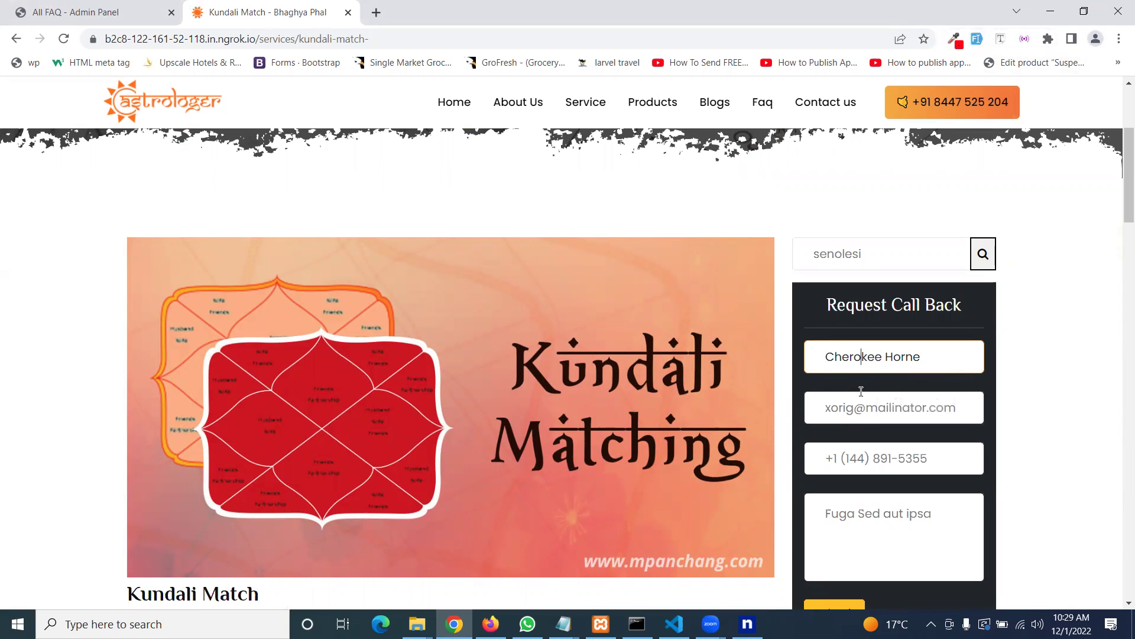
click(862, 403)
click(881, 456)
click(887, 510)
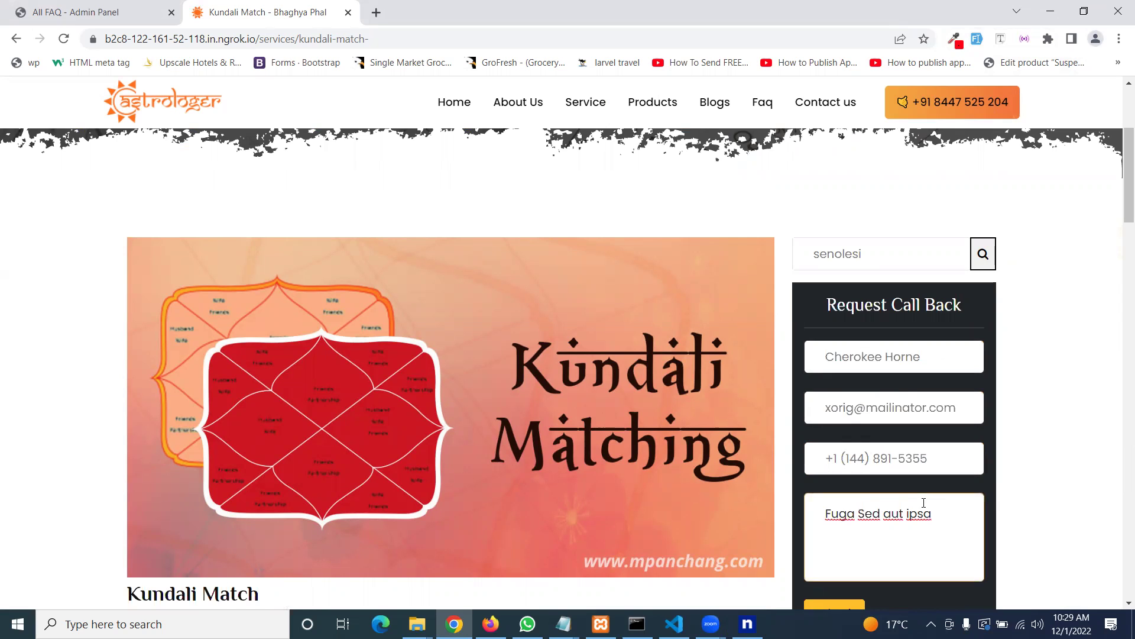
scroll(924, 502, down, 2)
click(857, 470)
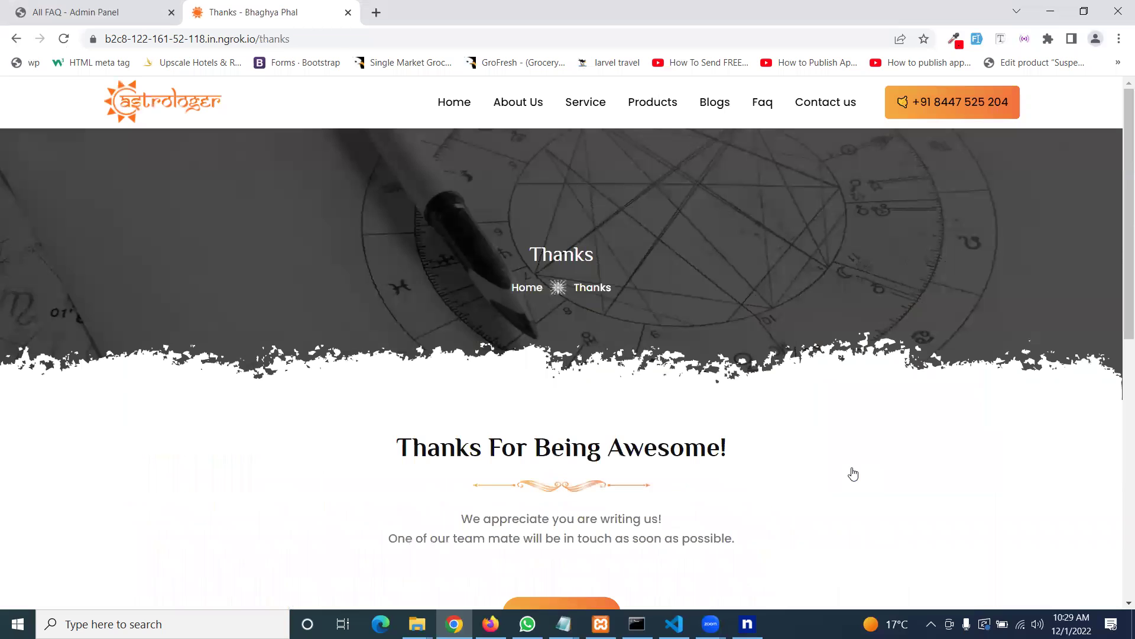
scroll(850, 470, down, 2)
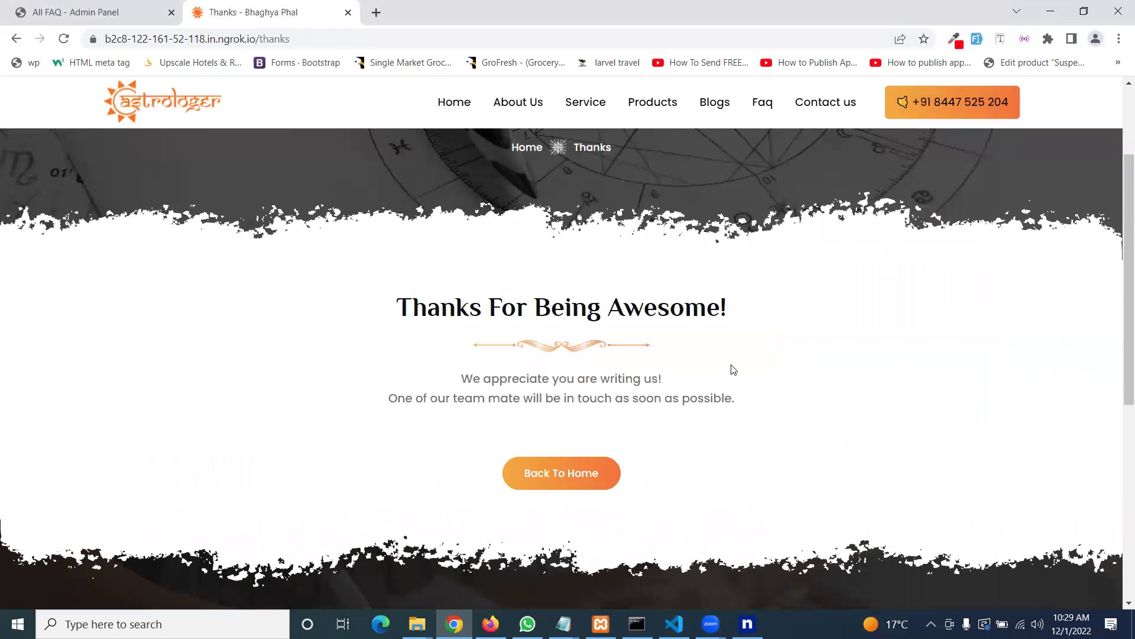
- Open the newest Mailtrap Contact Email and highlight the sender's name and phone number
click(491, 624)
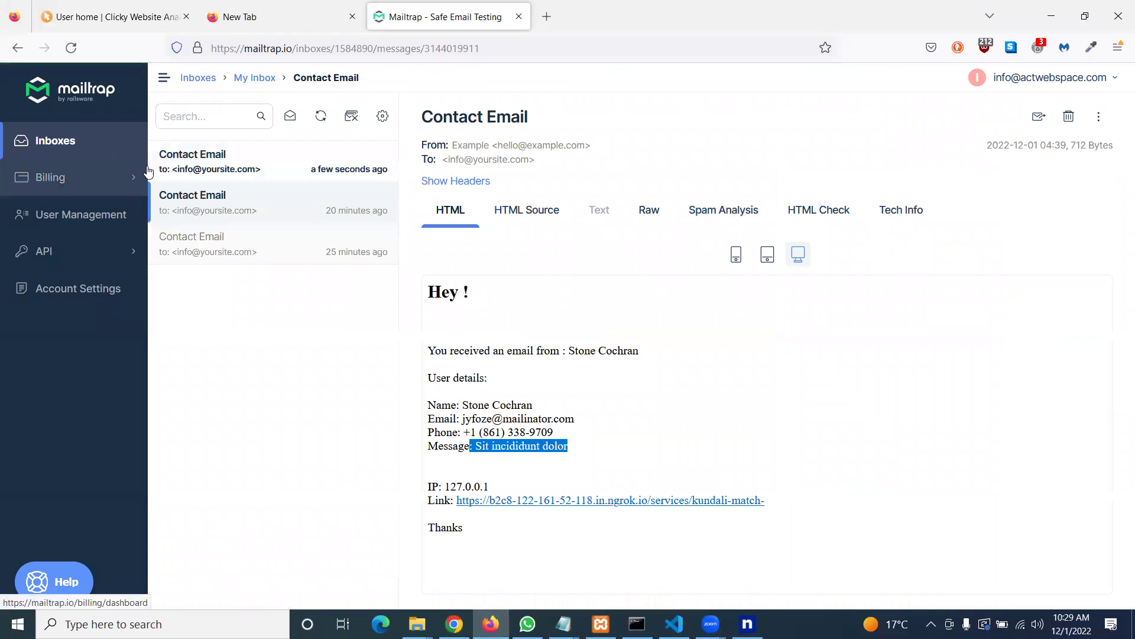
click(227, 172)
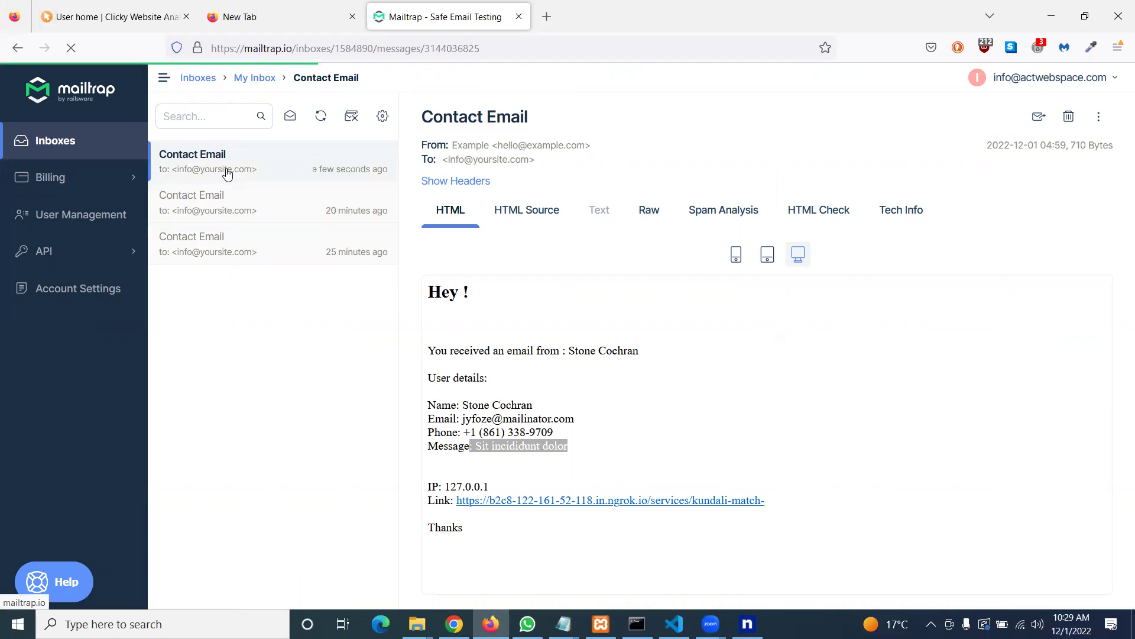
drag(556, 405, 460, 408)
drag(569, 423, 488, 433)
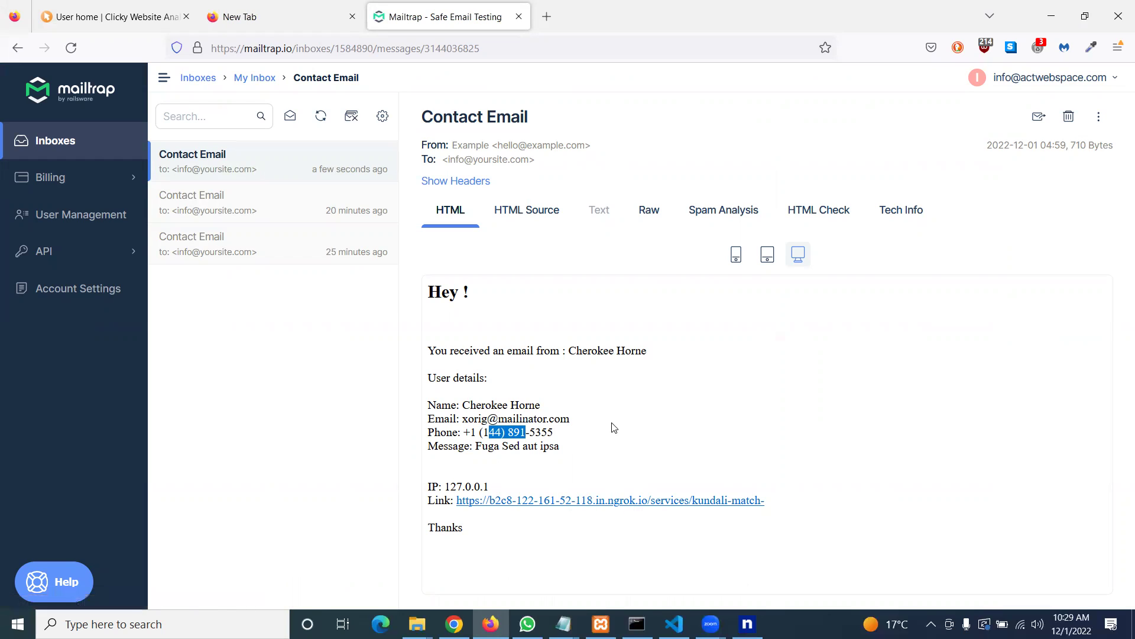
key(alt+Tab)
scroll(632, 302, down, 5)
scroll(640, 298, up, 5)
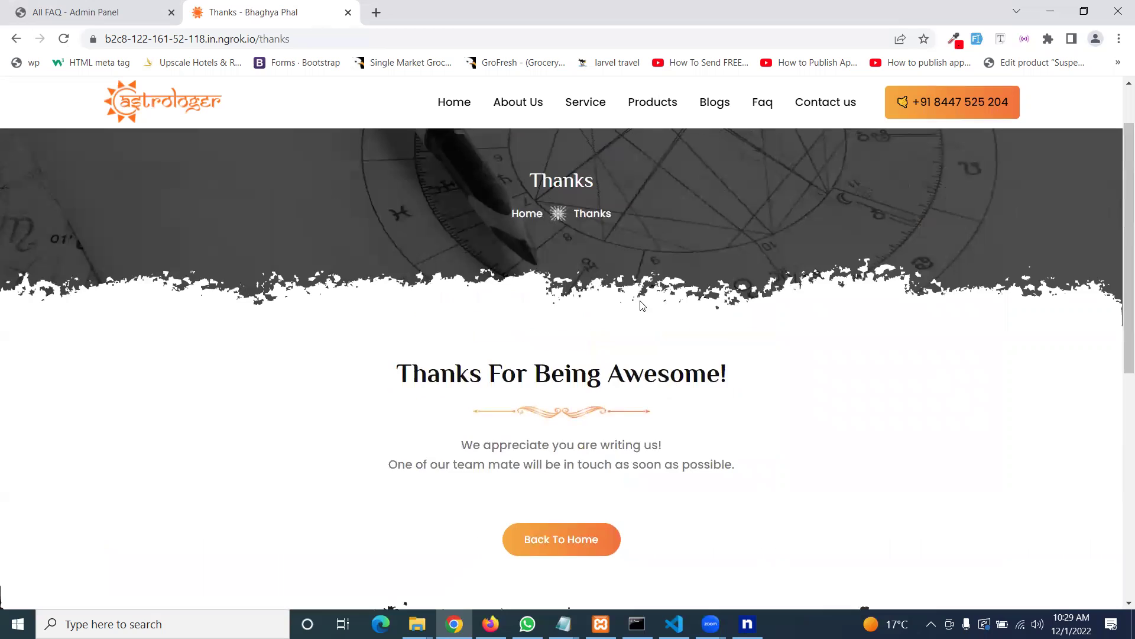
scroll(638, 195, up, 1)
- Open the Eight Faced Rudraksha product page and go through its call-back form fields
click(645, 113)
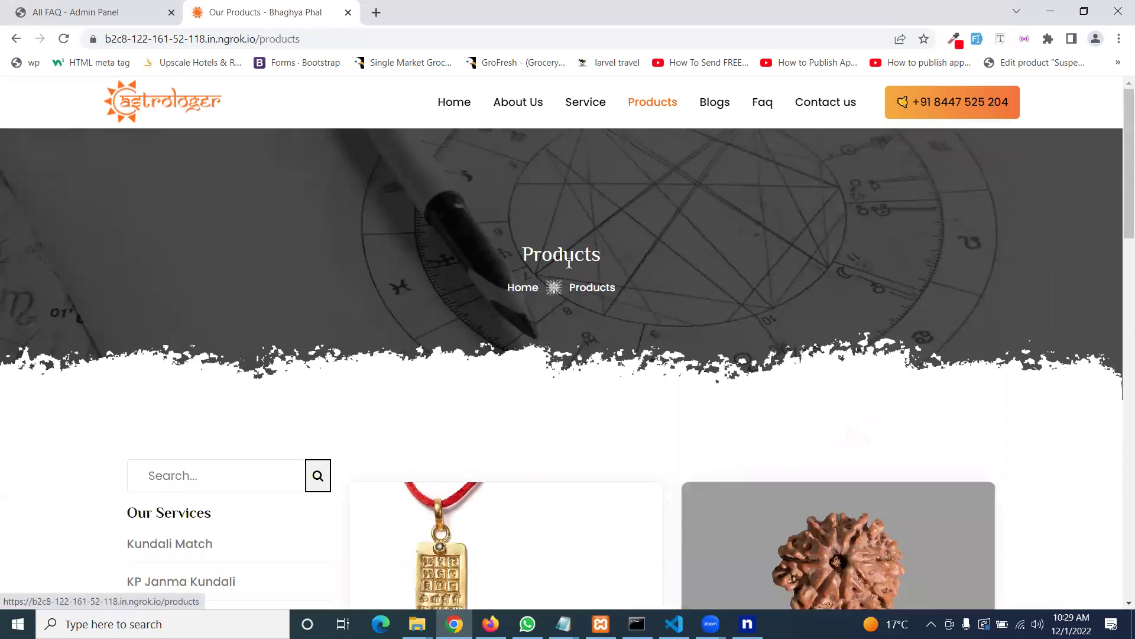
scroll(572, 262, down, 2)
scroll(584, 262, down, 2)
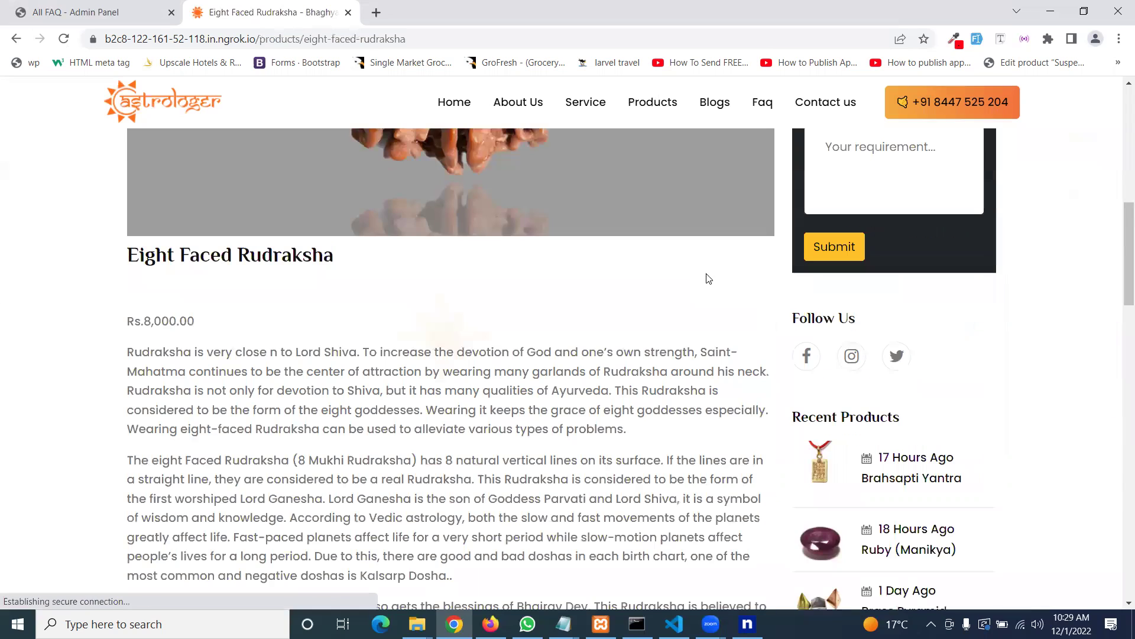
scroll(148, 317, down, 1)
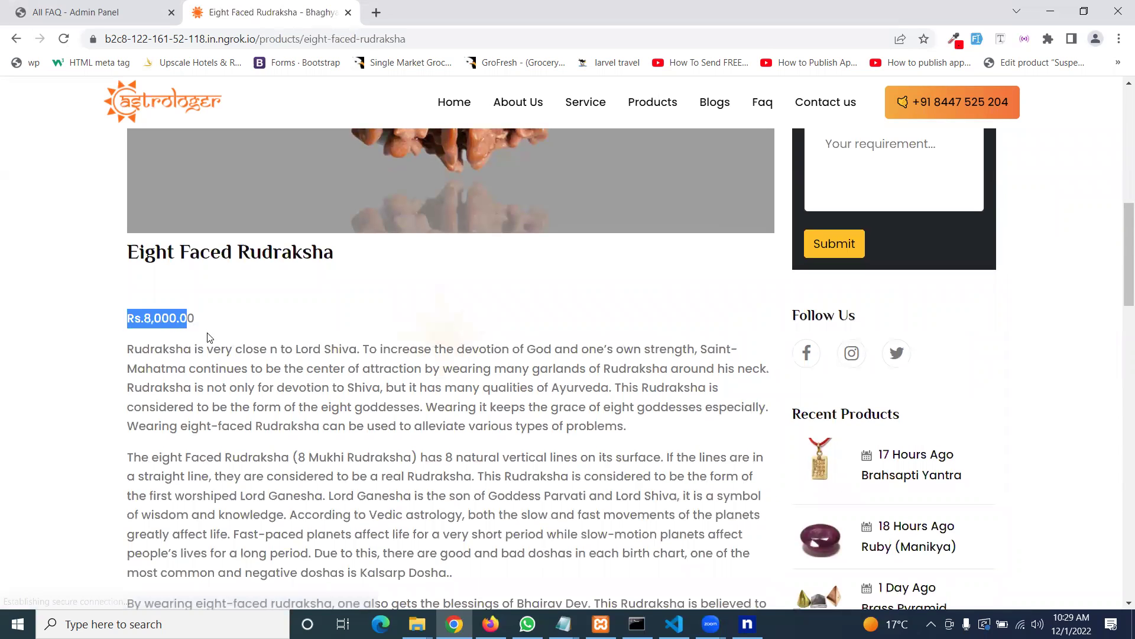
drag(489, 388, 312, 369)
scroll(351, 374, down, 1)
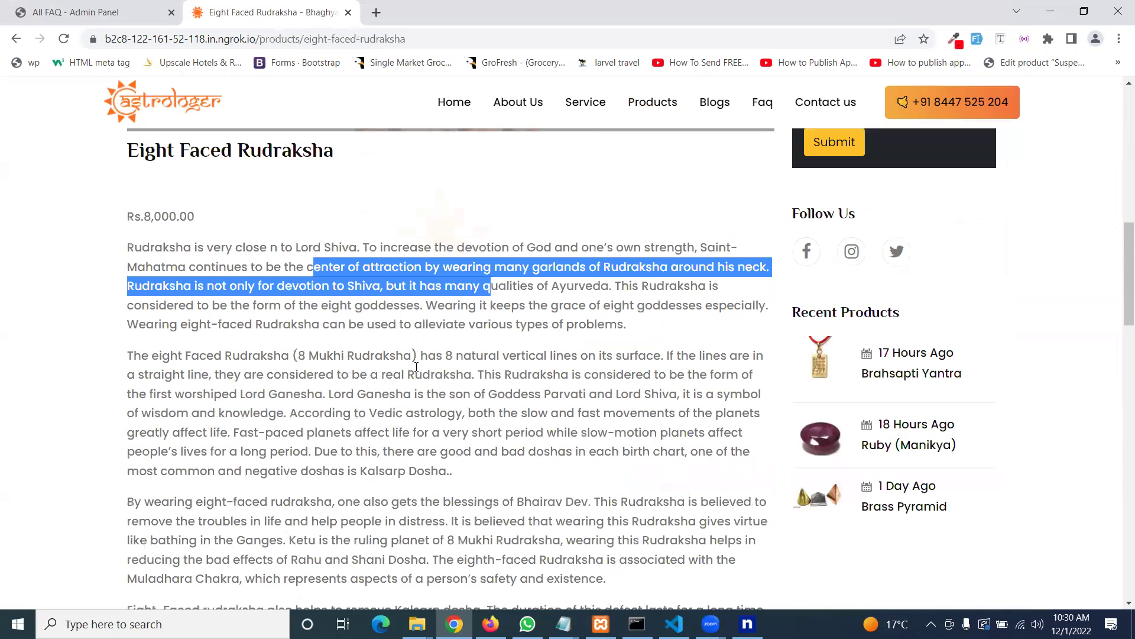
scroll(430, 366, down, 7)
scroll(432, 371, up, 3)
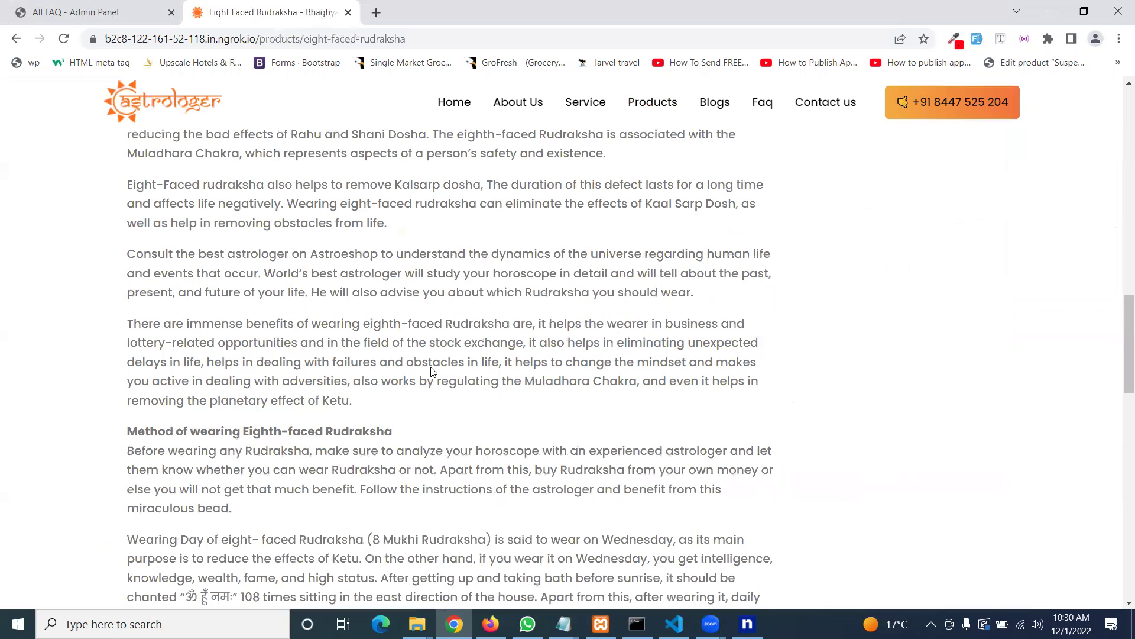
scroll(432, 372, down, 3)
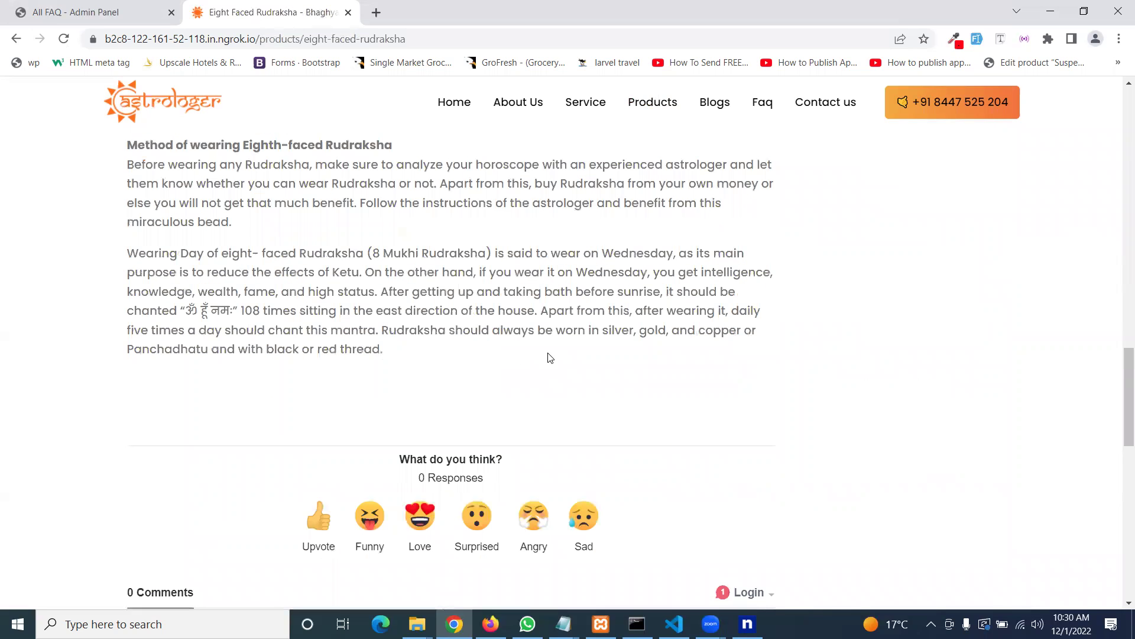
scroll(548, 358, up, 4)
scroll(551, 354, up, 6)
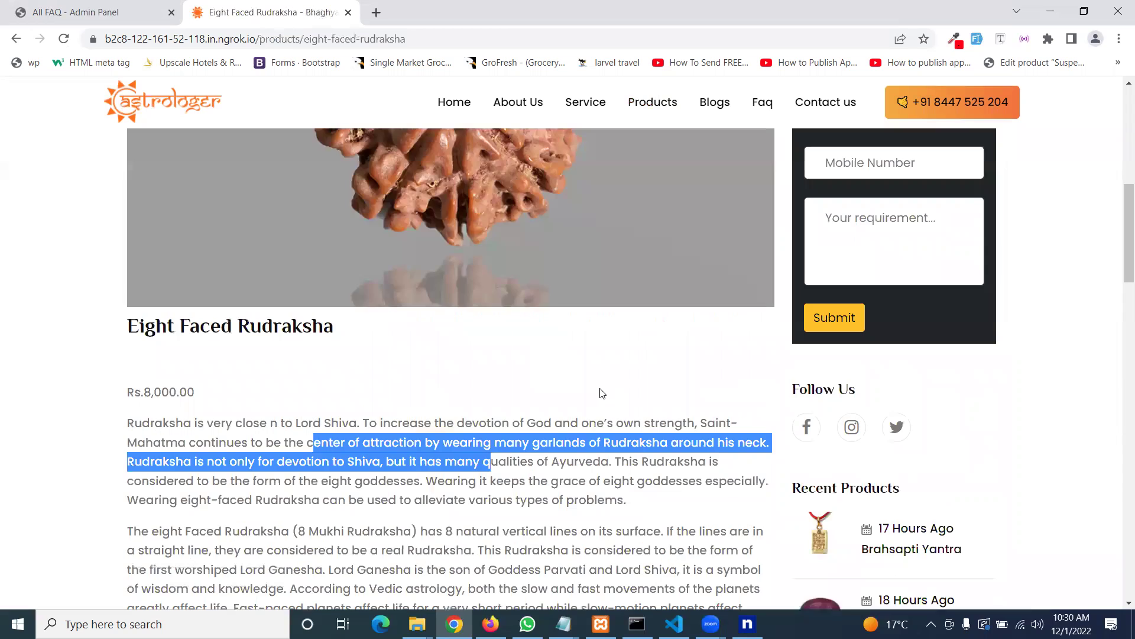
scroll(599, 391, up, 2)
scroll(499, 315, up, 1)
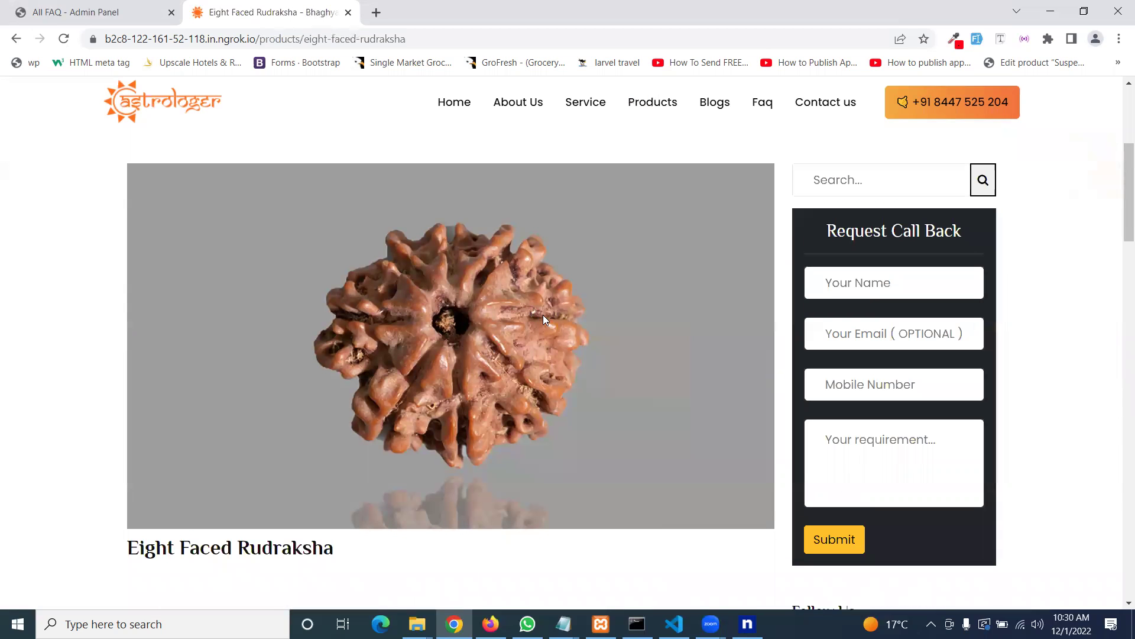
scroll(459, 534, up, 2)
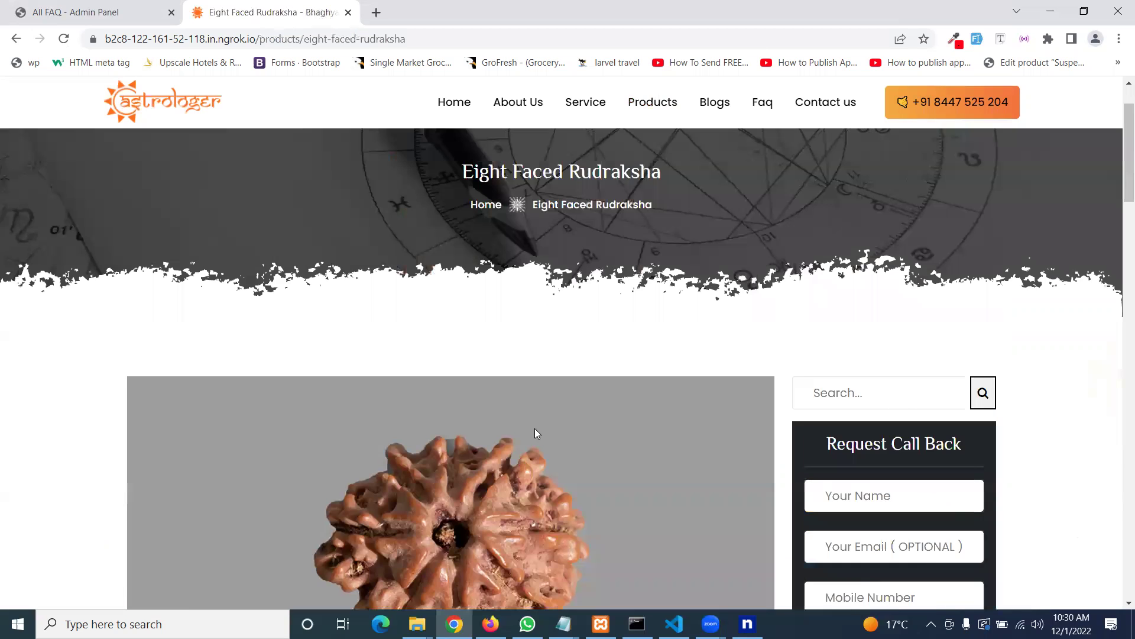
scroll(535, 431, down, 2)
click(937, 295)
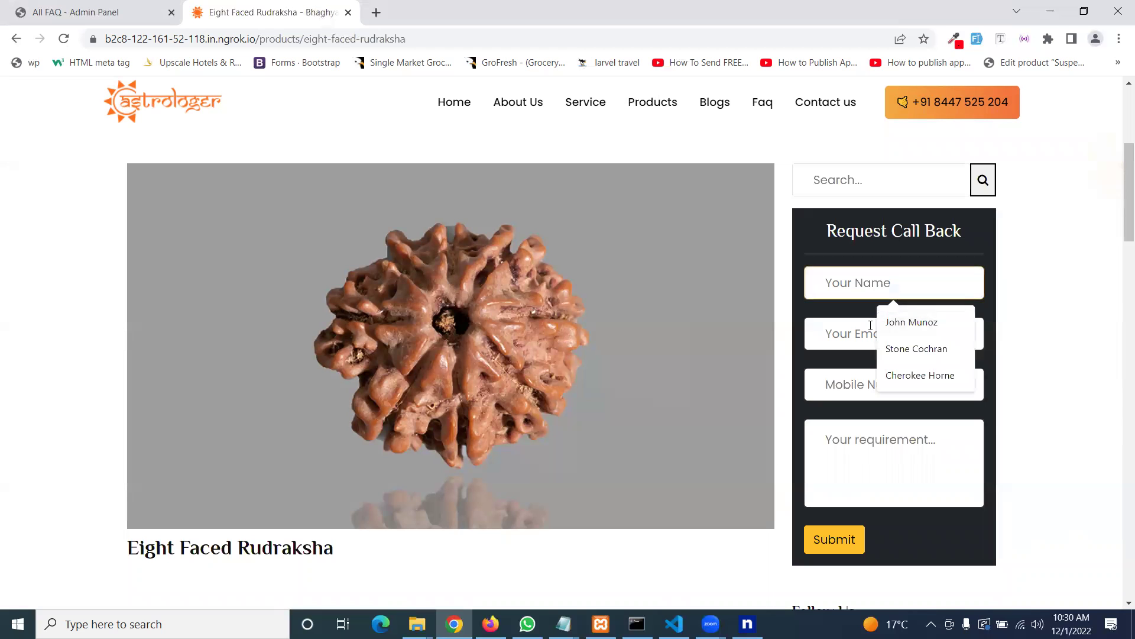
click(825, 333)
click(837, 384)
click(838, 445)
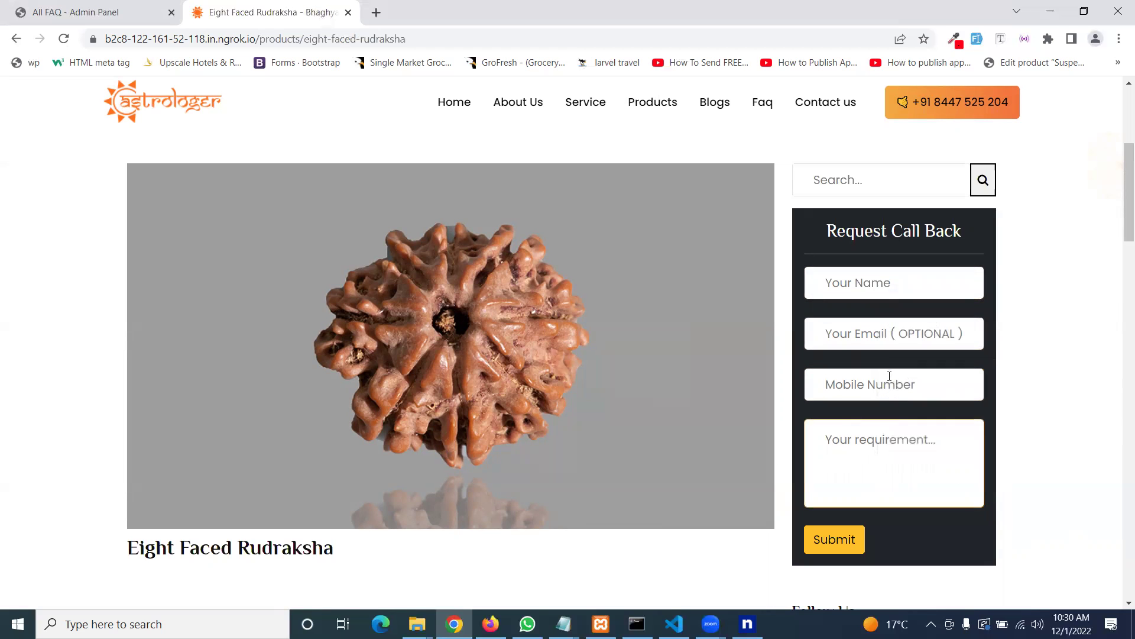
scroll(888, 376, down, 1)
scroll(891, 370, down, 2)
scroll(895, 370, down, 1)
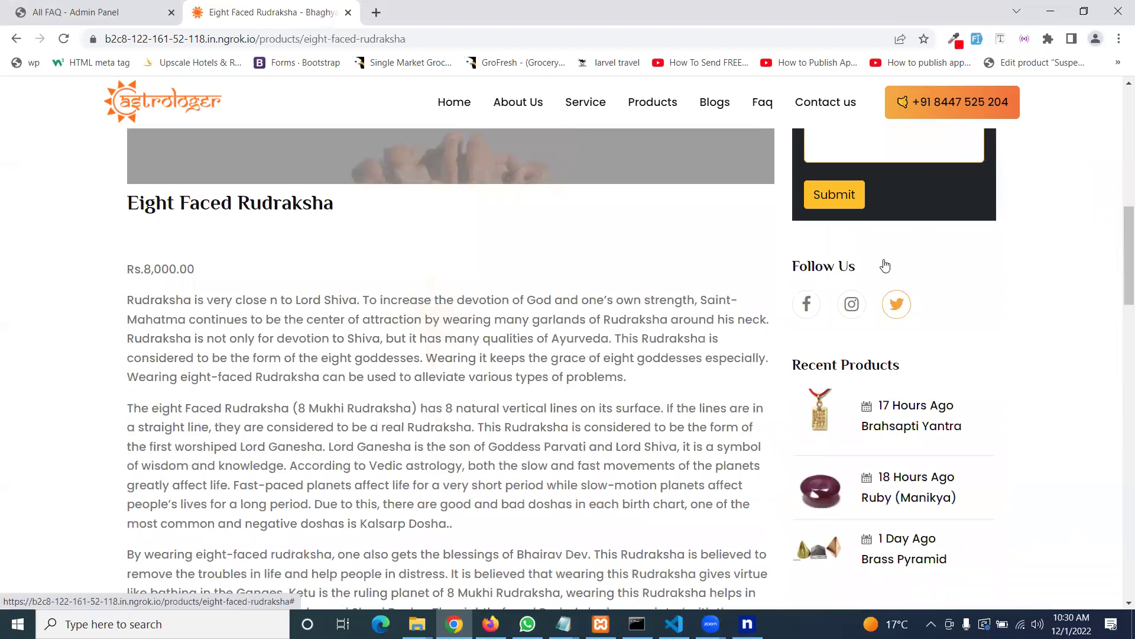
scroll(885, 266, up, 2)
scroll(885, 263, up, 4)
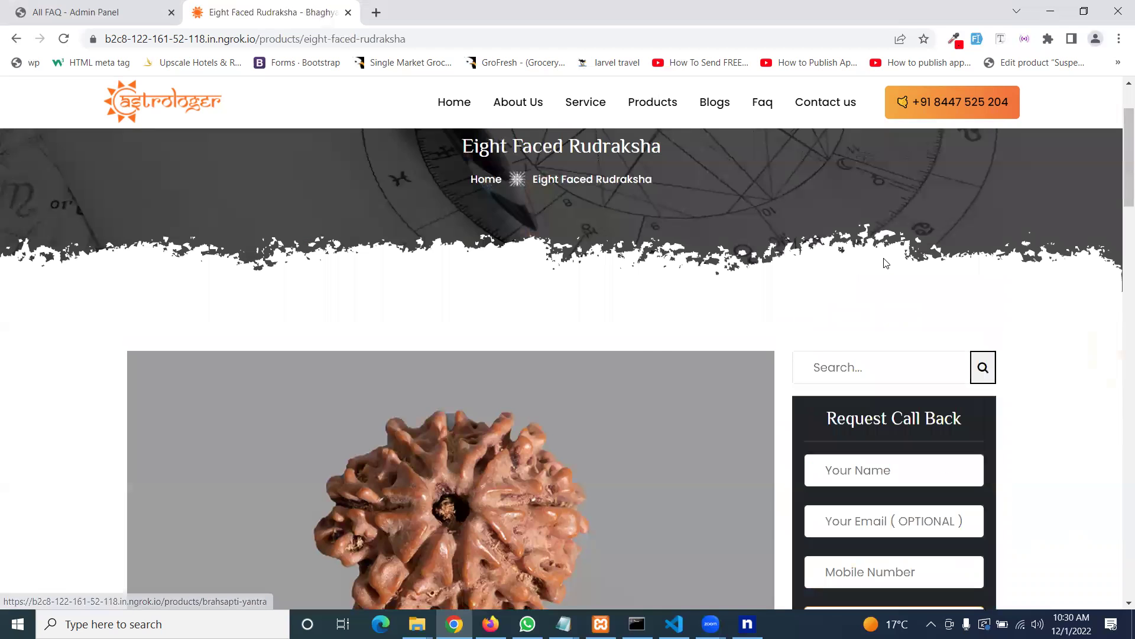
scroll(884, 264, up, 1)
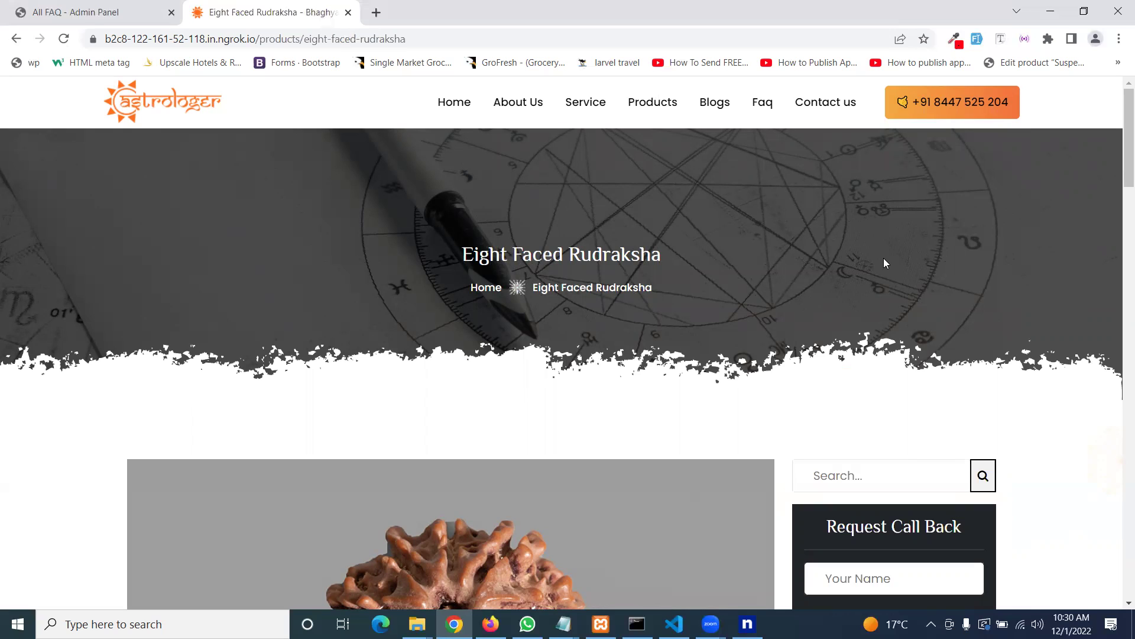
- Open the blog listing, try the search box, and read the Facts About Saturn post
click(717, 105)
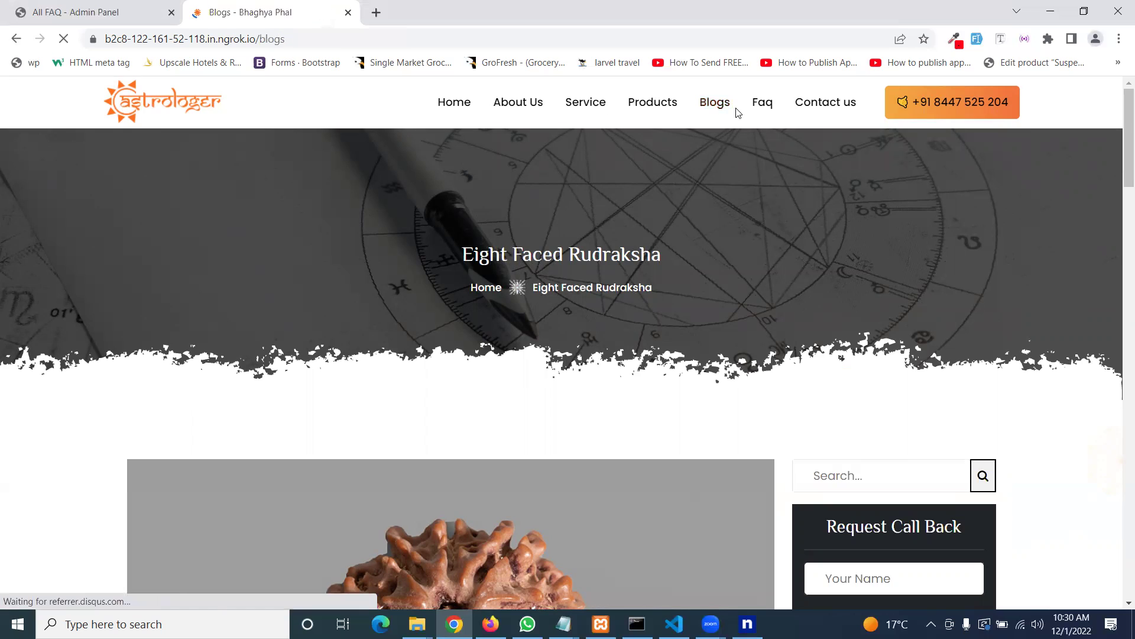
scroll(699, 191, down, 2)
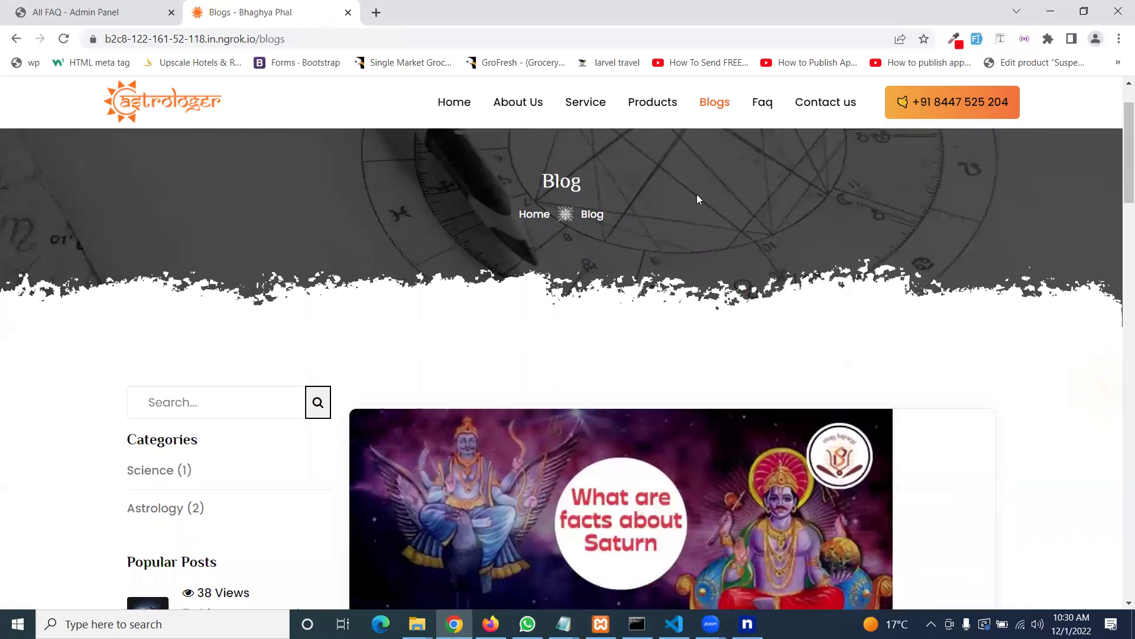
click(210, 326)
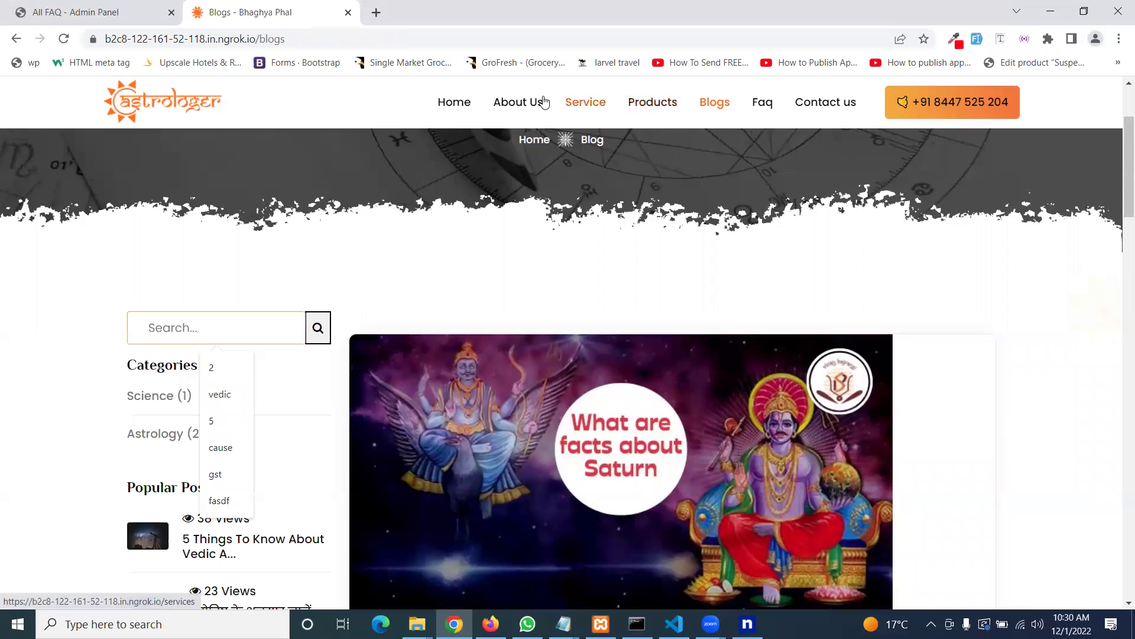
click(374, 305)
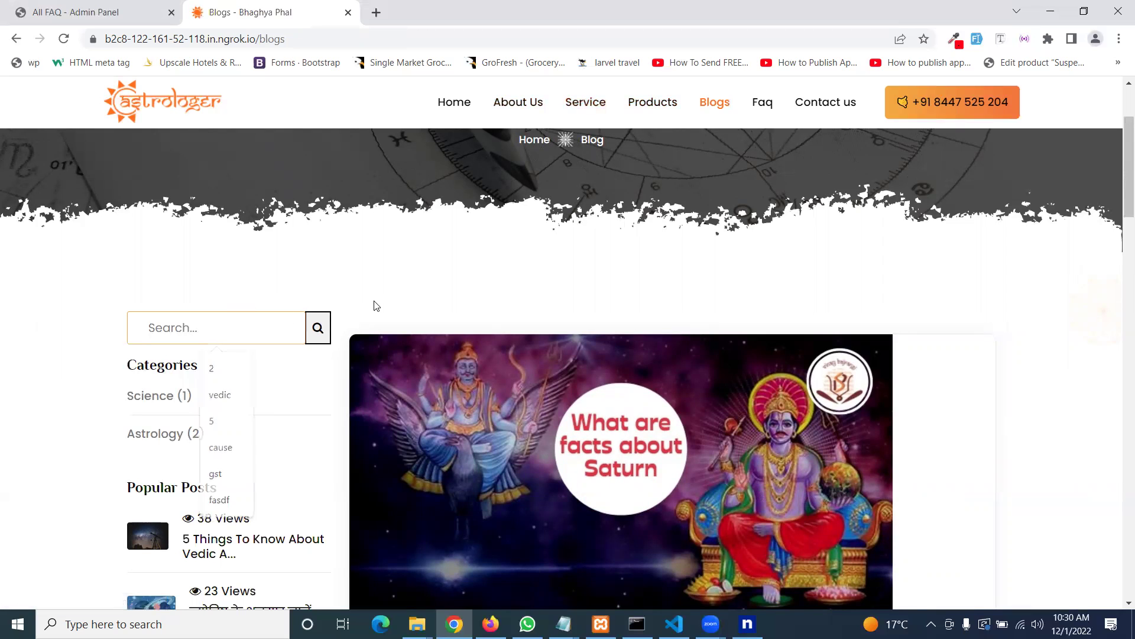
scroll(572, 300, down, 1)
scroll(572, 301, down, 2)
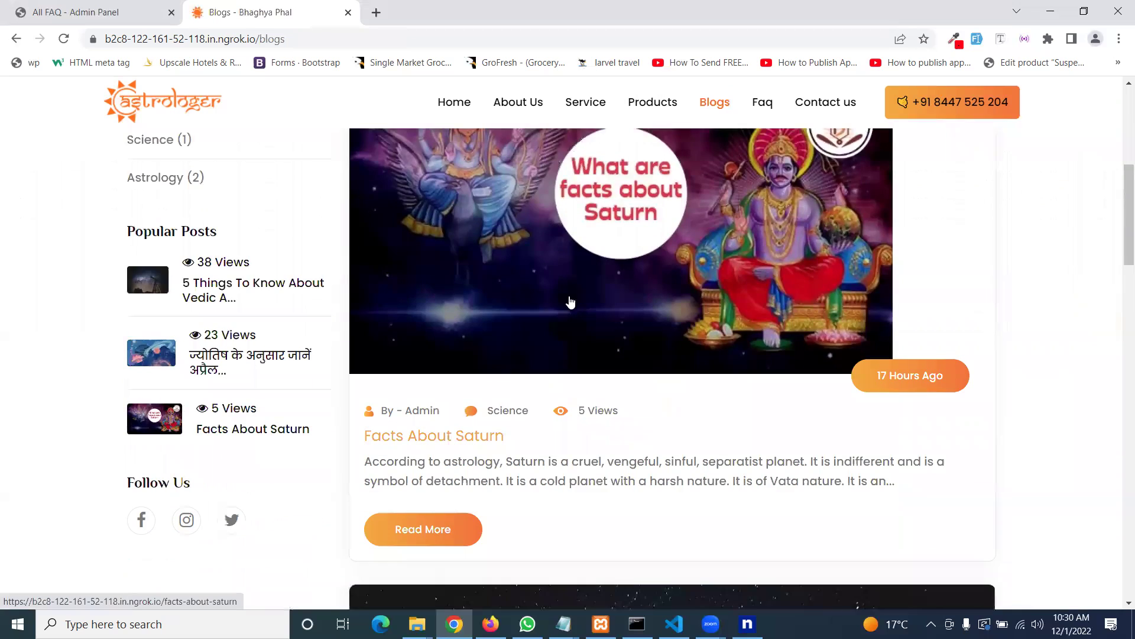
scroll(571, 302, up, 1)
scroll(213, 180, up, 1)
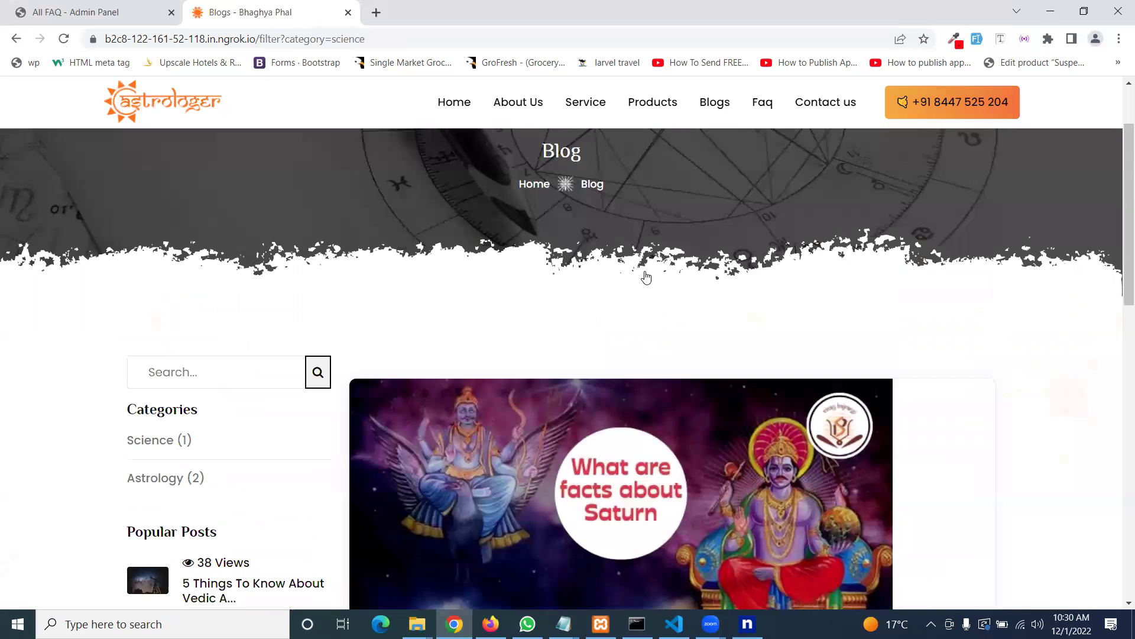
scroll(647, 276, down, 4)
scroll(659, 274, down, 3)
scroll(646, 266, up, 2)
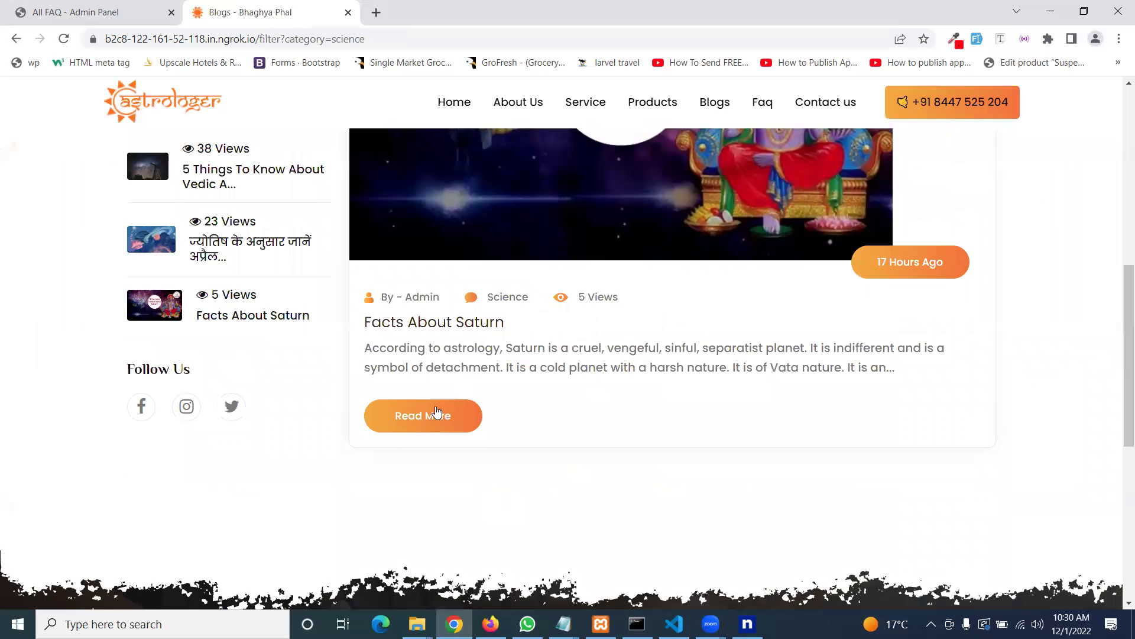
click(433, 417)
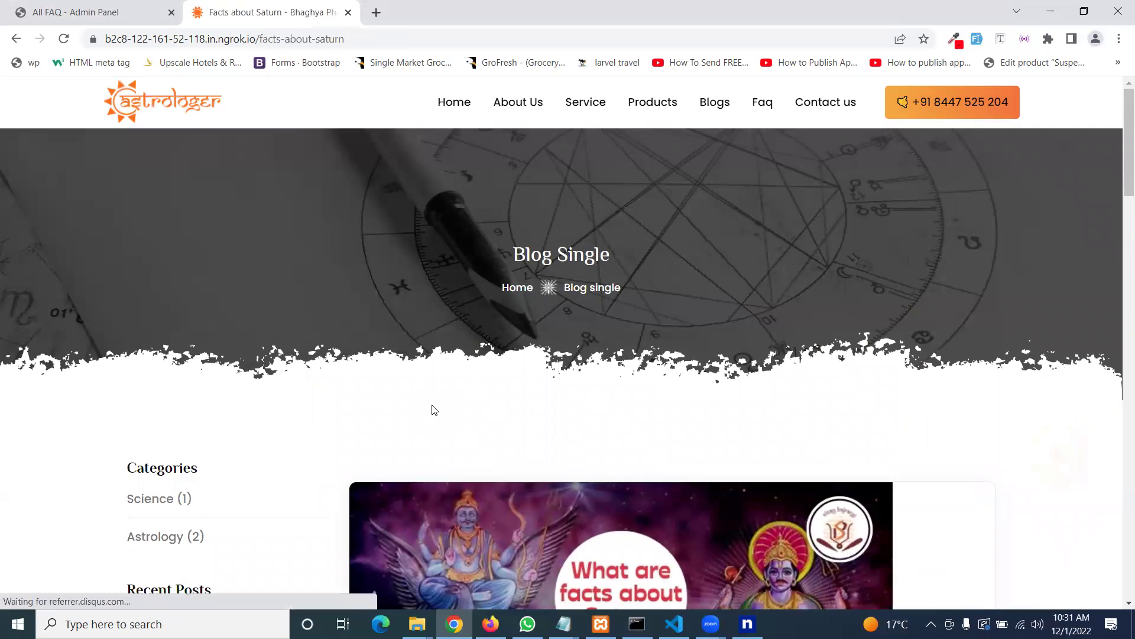
scroll(508, 302, down, 2)
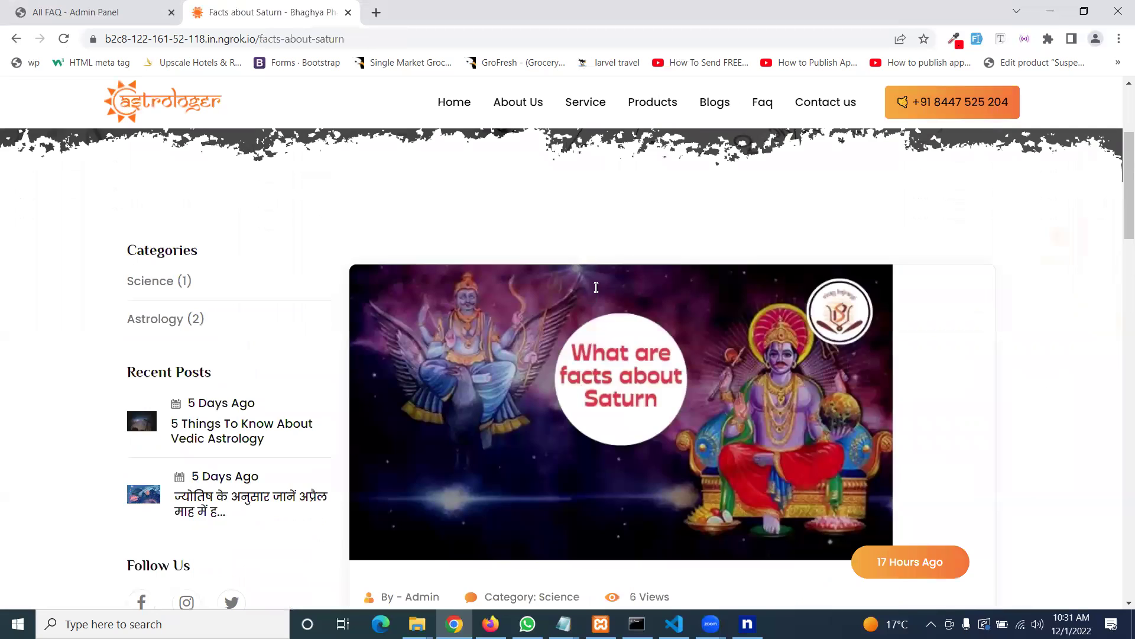
scroll(596, 286, down, 4)
scroll(612, 286, down, 4)
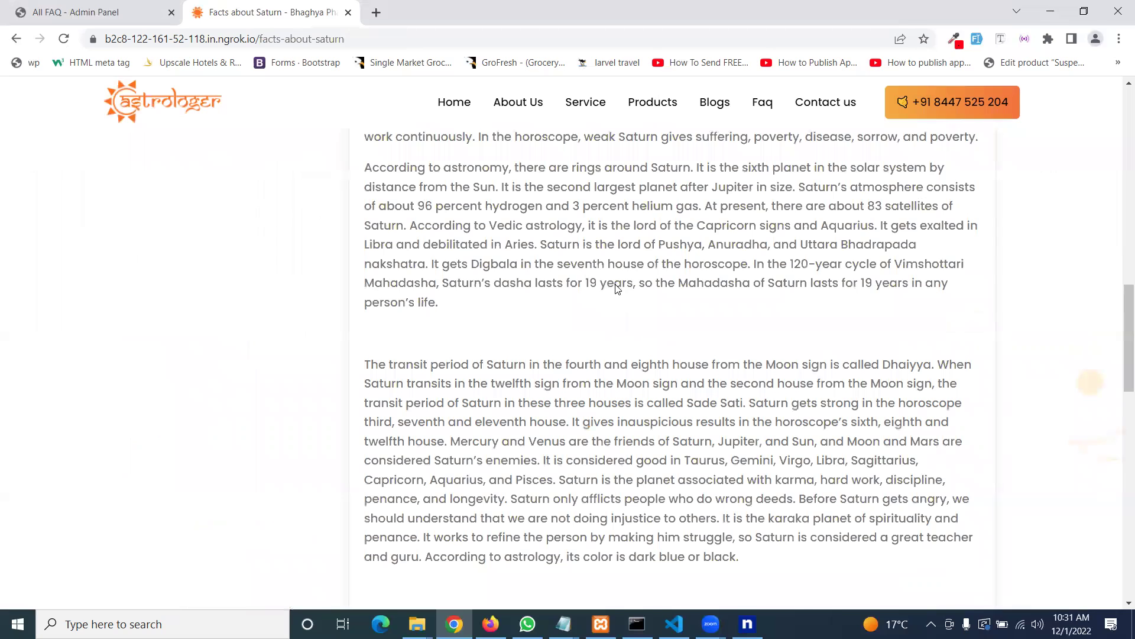
scroll(621, 275, down, 7)
scroll(733, 284, up, 3)
scroll(733, 285, up, 2)
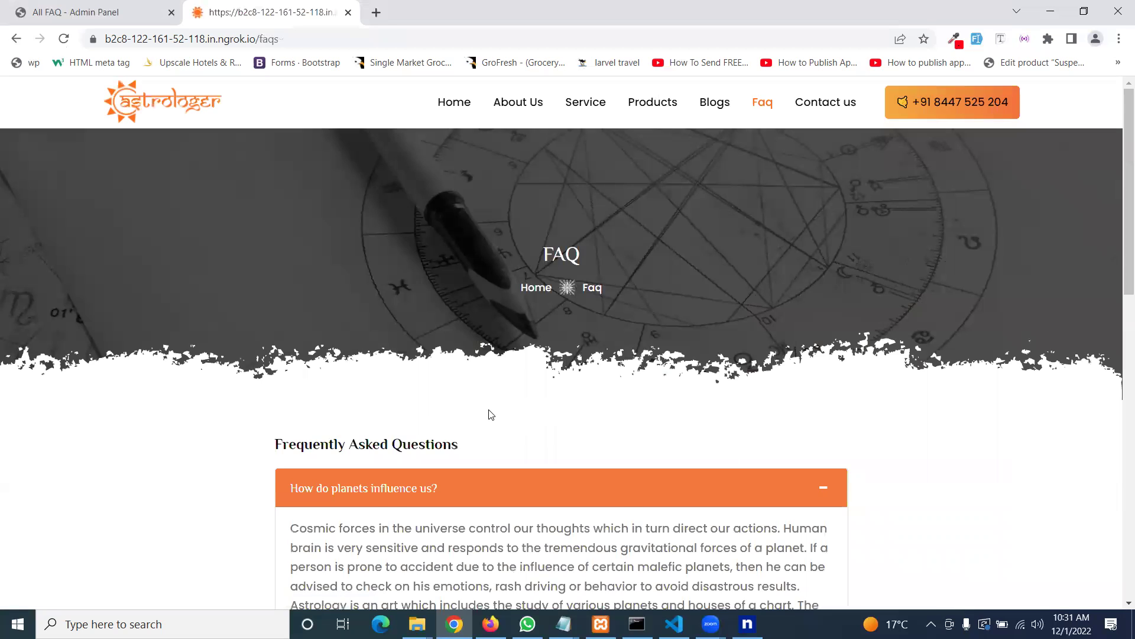
scroll(445, 425, down, 3)
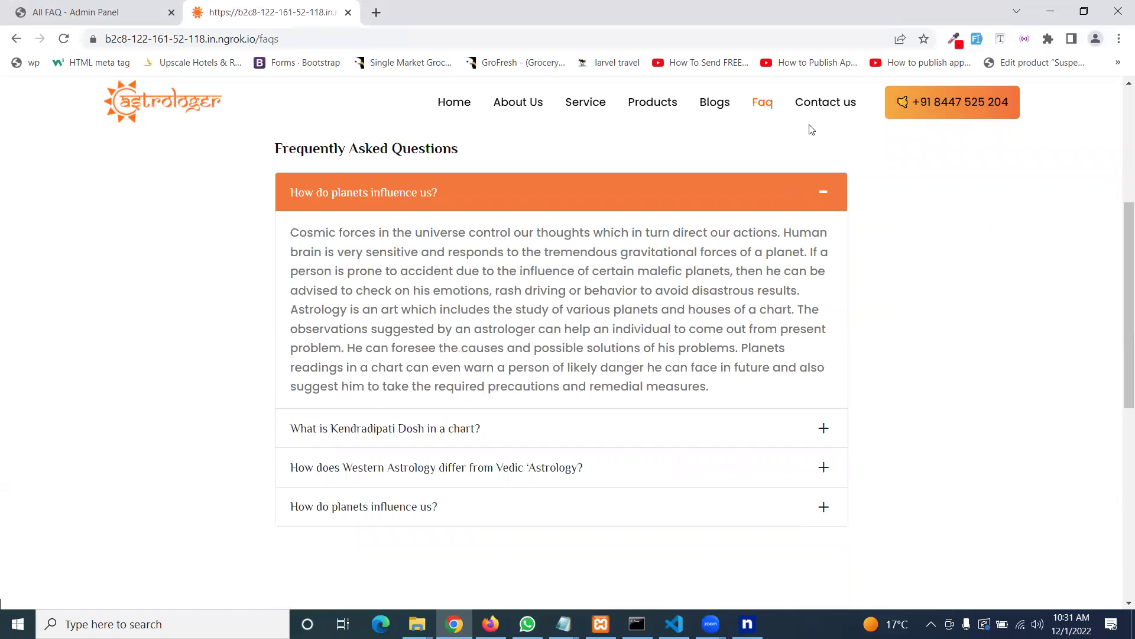
- Browse the Contact Us page's name, phone and message fields, then return to Home
click(817, 106)
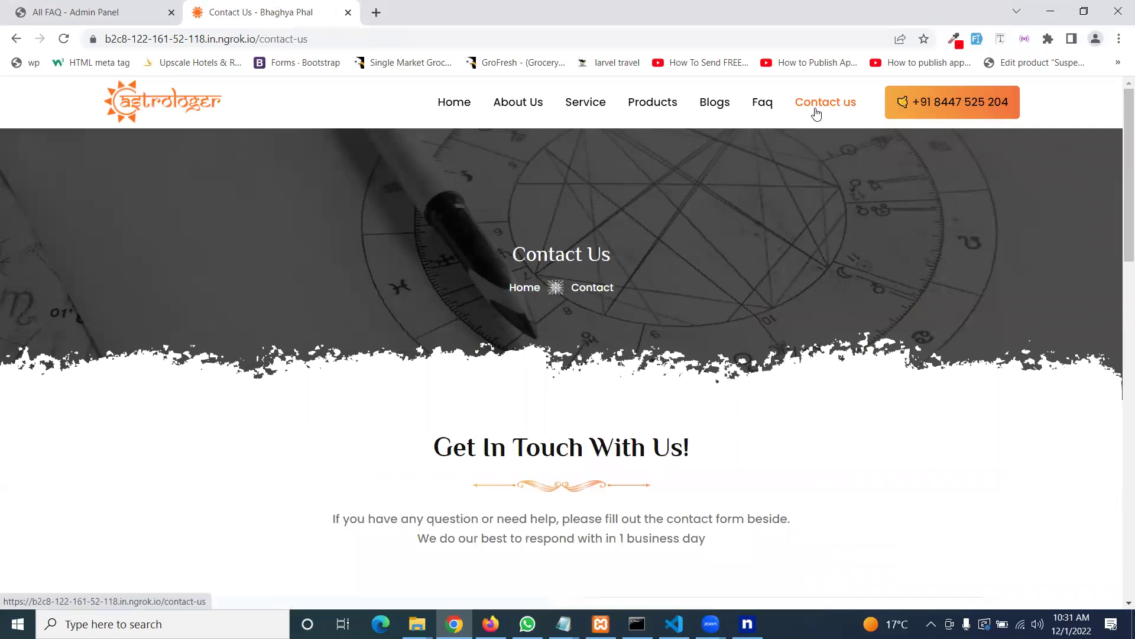
scroll(658, 323, down, 3)
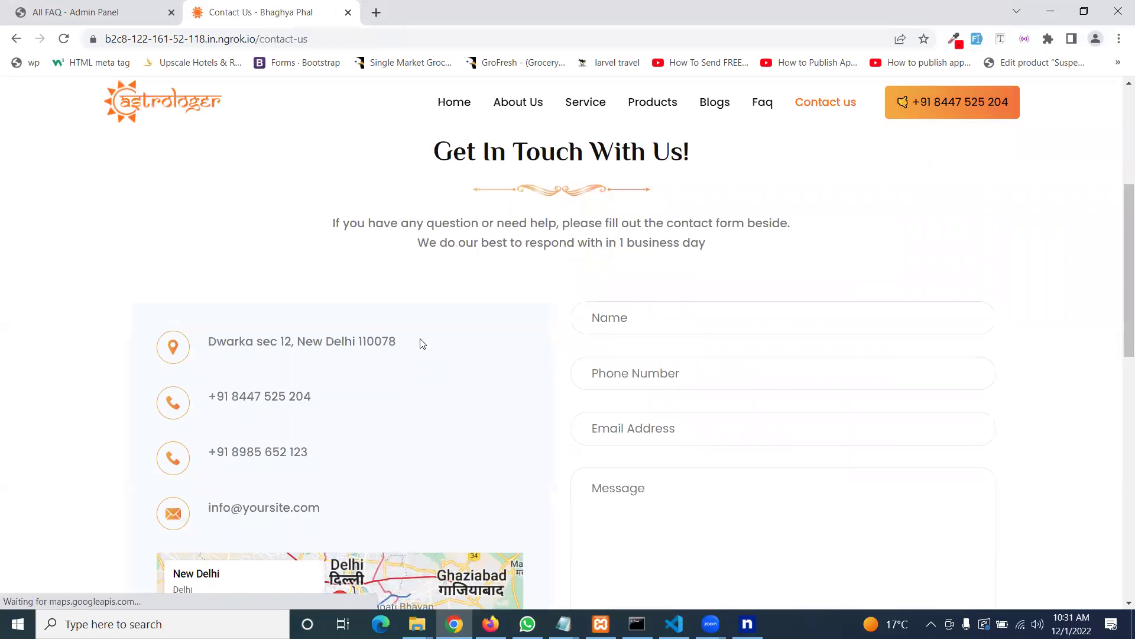
mouse_move(418, 343)
mouse_down()
mouse_move(214, 357)
mouse_move(205, 345)
mouse_up()
drag(313, 396, 261, 397)
drag(321, 508, 298, 507)
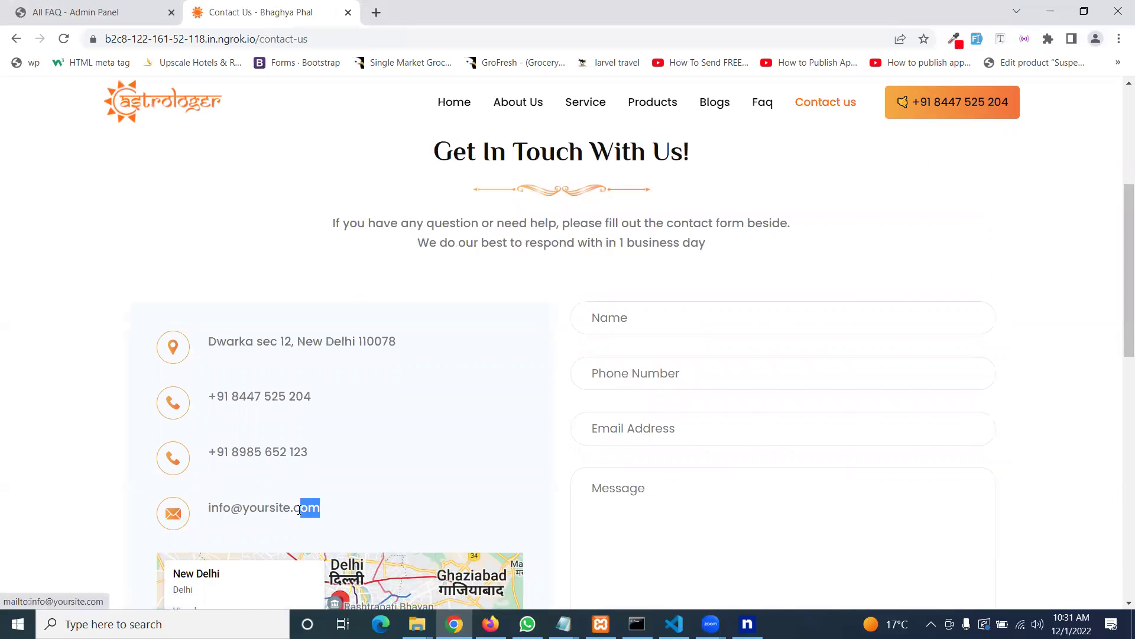
scroll(346, 497, down, 2)
scroll(367, 478, down, 1)
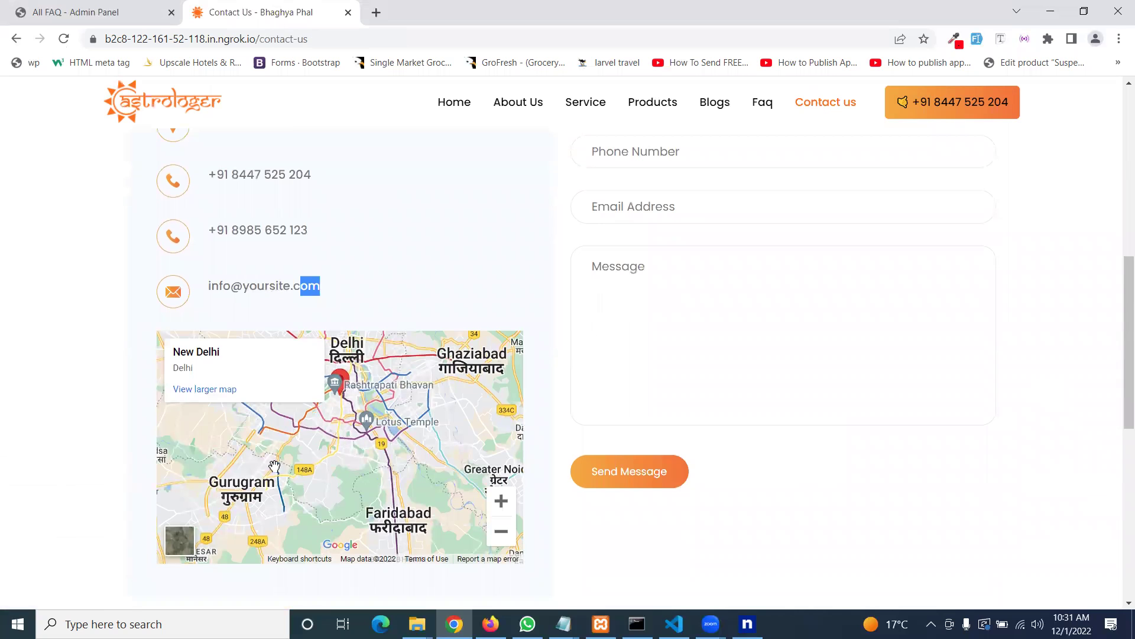
drag(414, 466, 423, 466)
scroll(718, 346, up, 3)
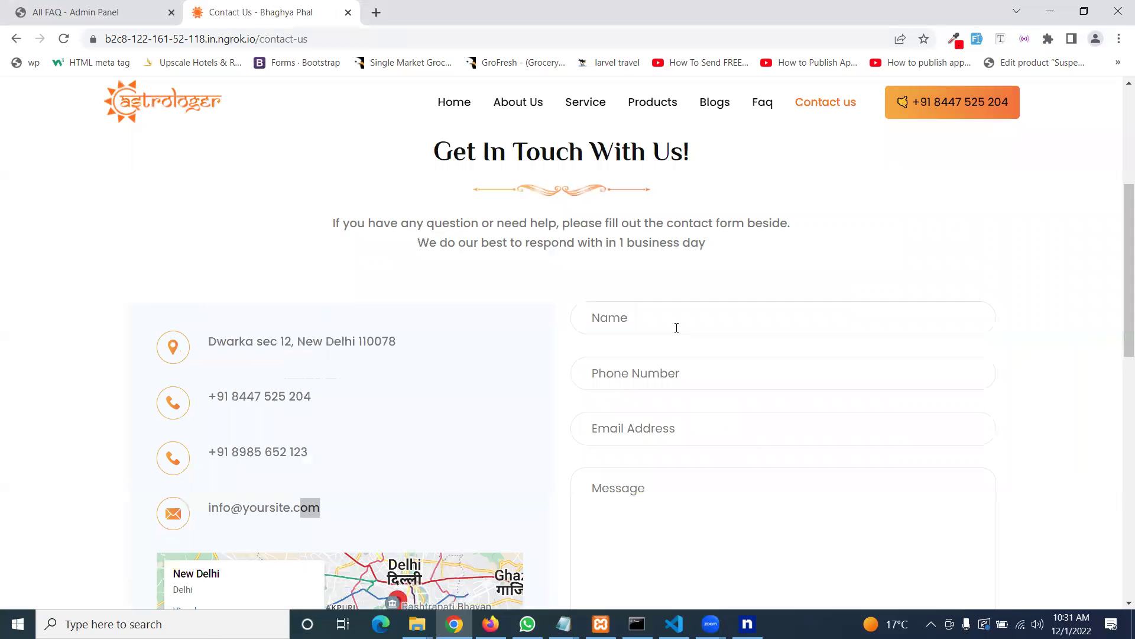
click(675, 321)
click(598, 384)
click(600, 500)
scroll(639, 493, down, 2)
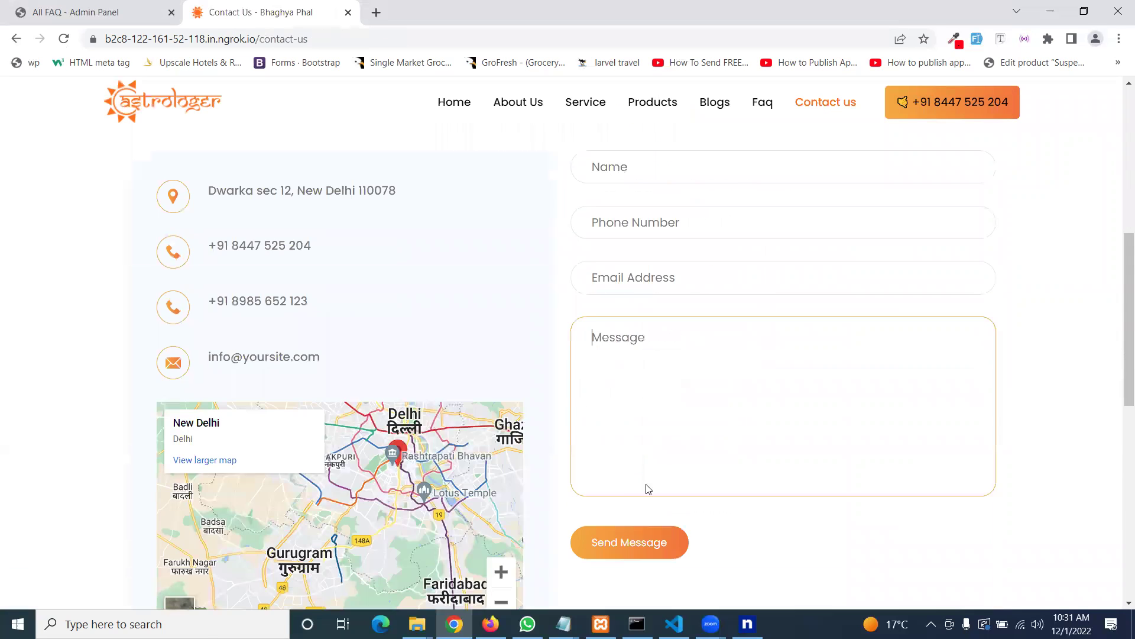
scroll(711, 399, down, 3)
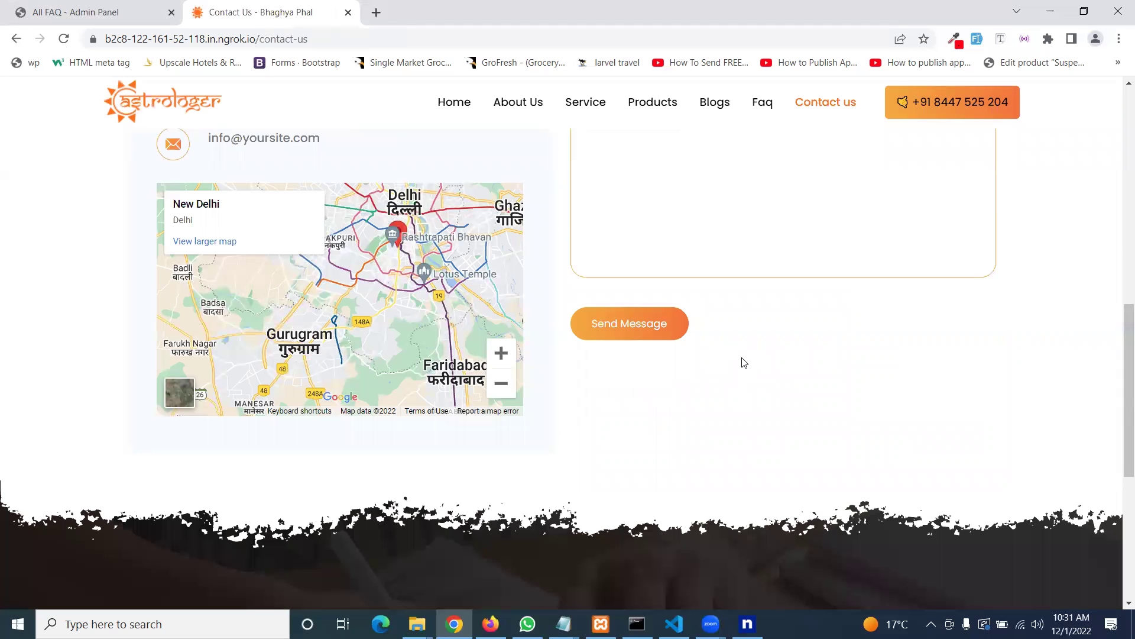
scroll(732, 364, down, 4)
scroll(732, 364, up, 7)
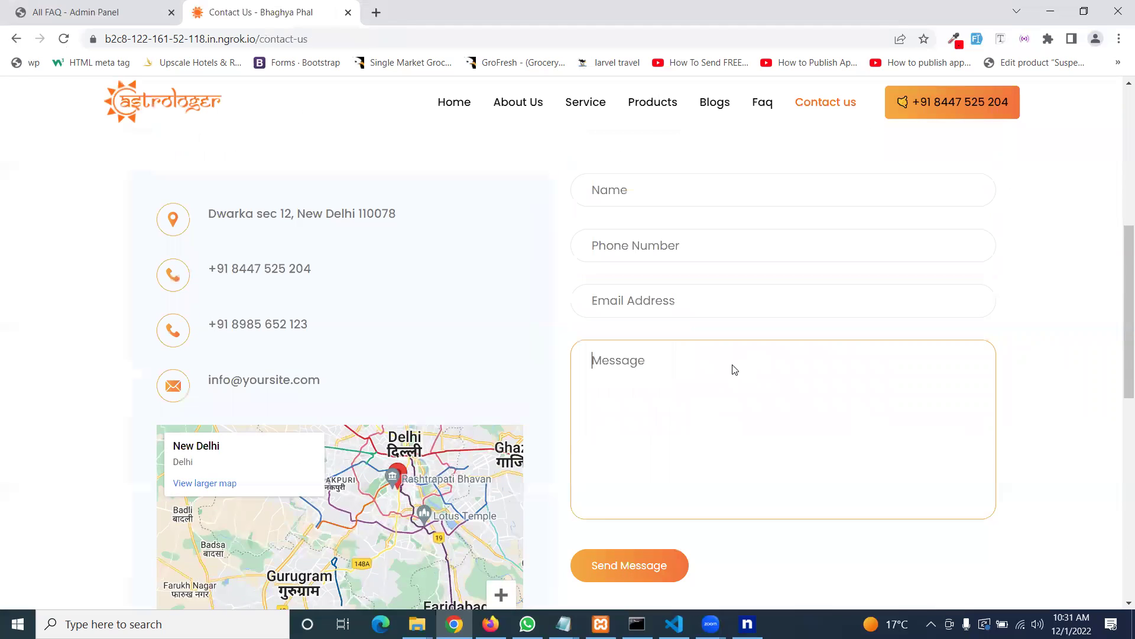
scroll(734, 367, up, 5)
click(466, 106)
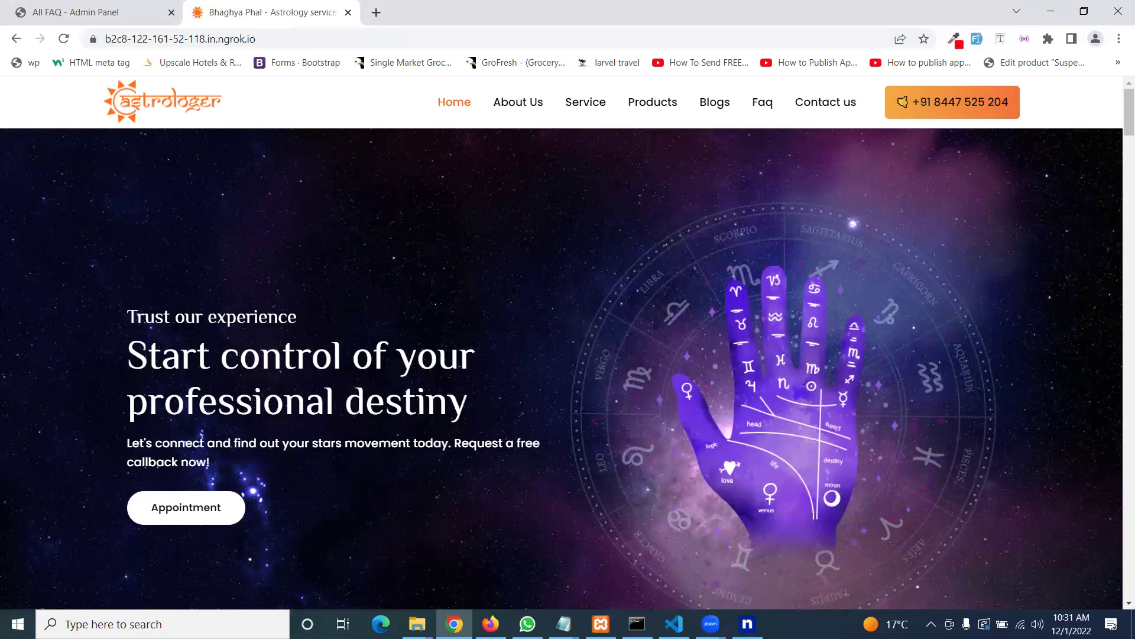
key(alt+Tab)
scroll(189, 166, up, 3)
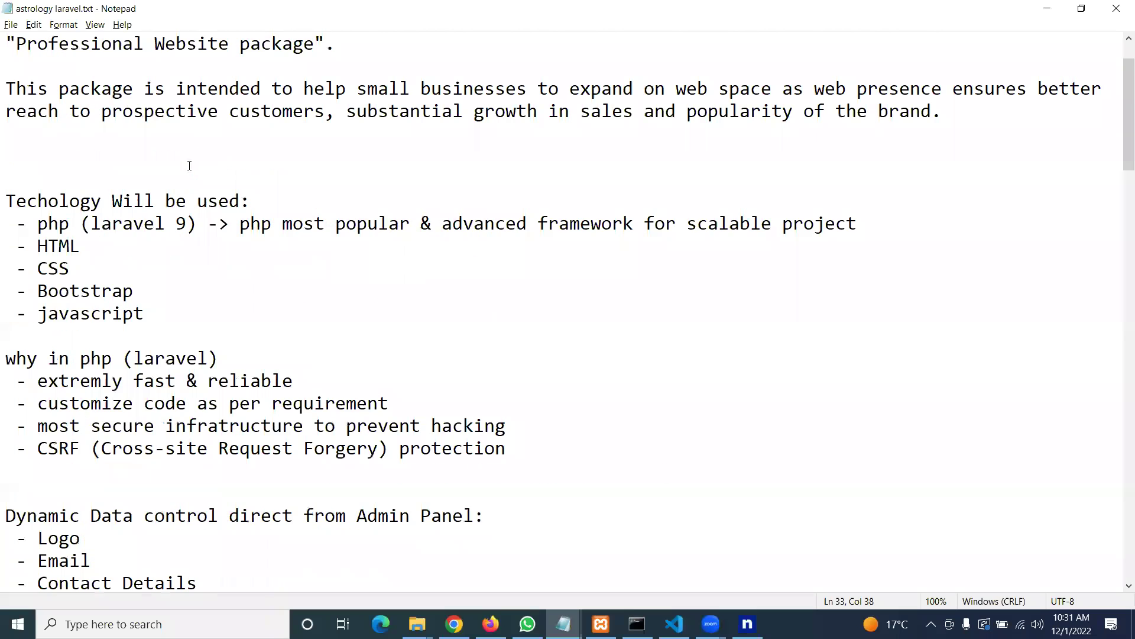
drag(16, 224, 228, 224)
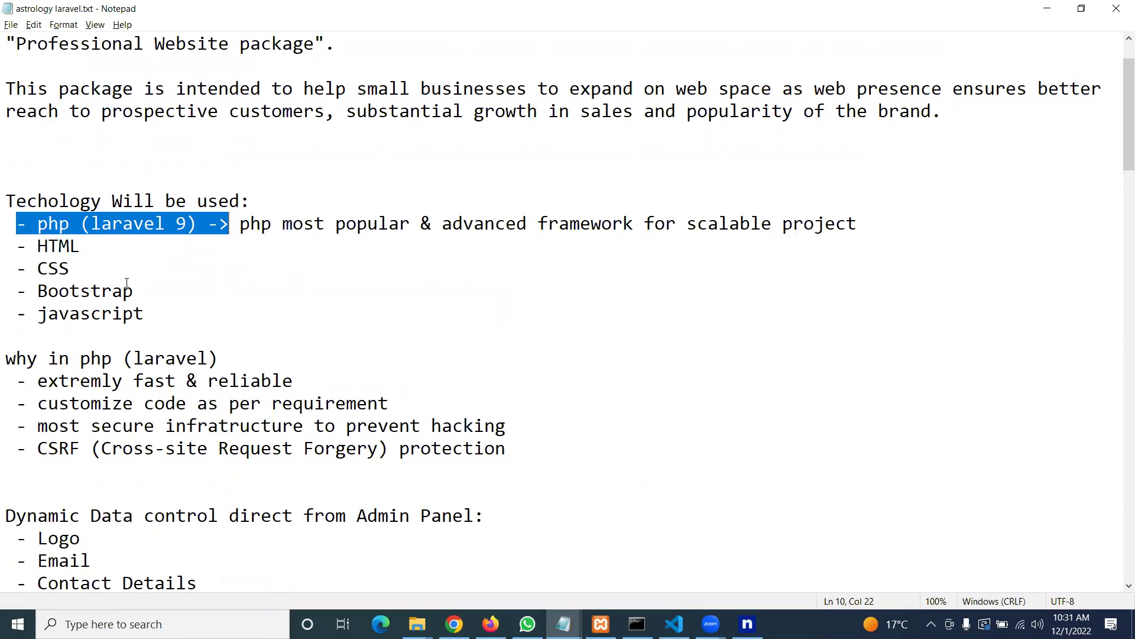
drag(168, 312, 6, 248)
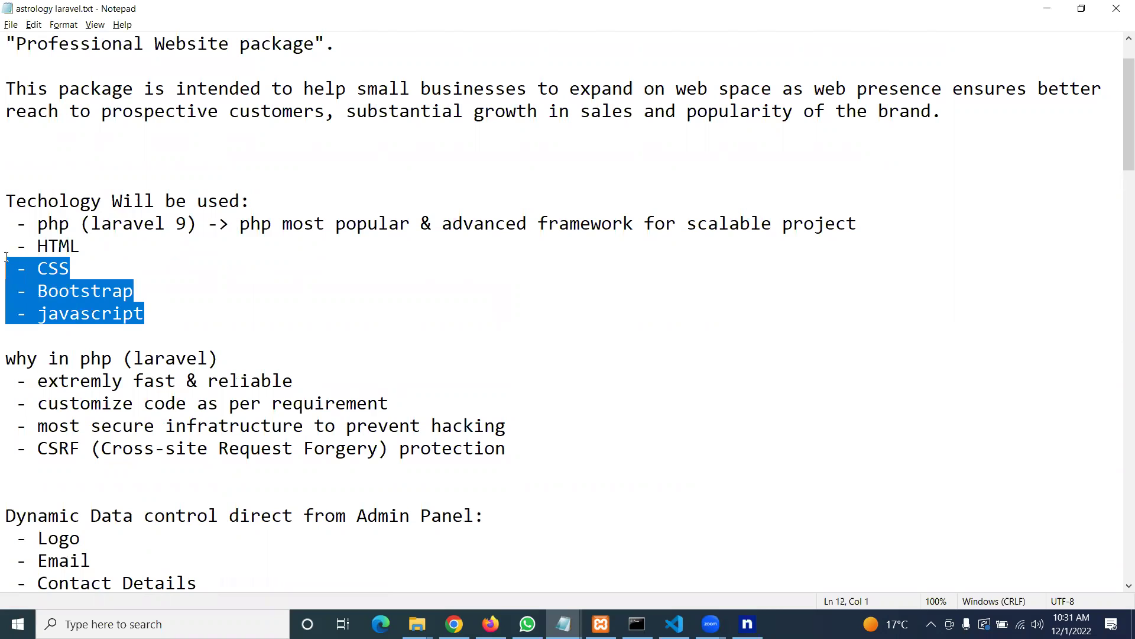
scroll(113, 246, down, 3)
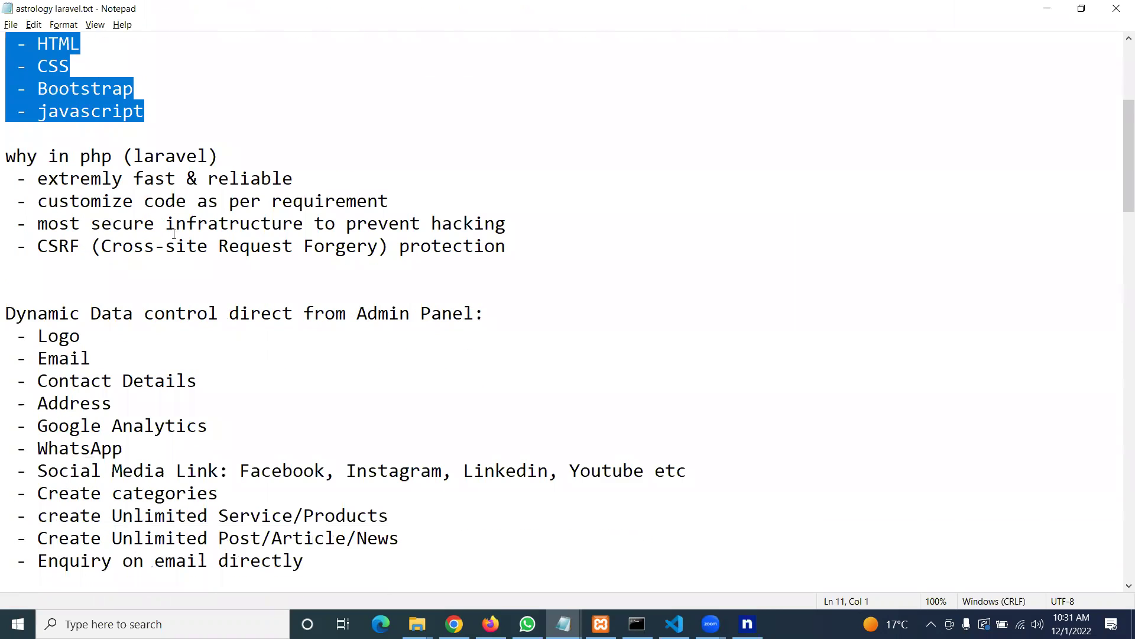
click(211, 248)
drag(533, 247, 7, 159)
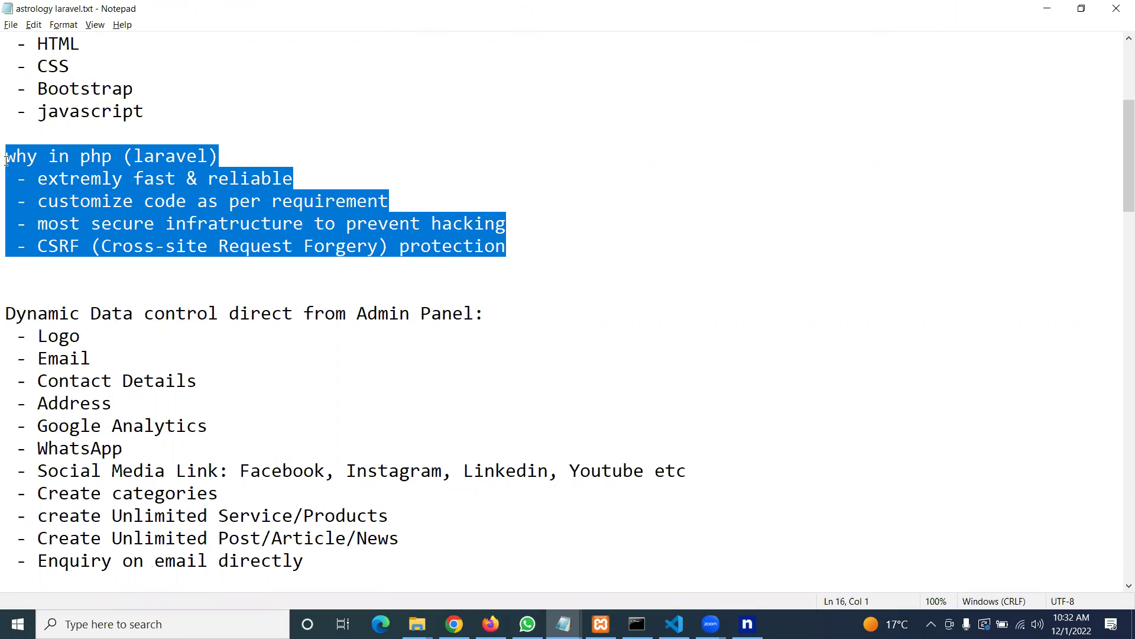
click(343, 139)
drag(511, 248, 6, 157)
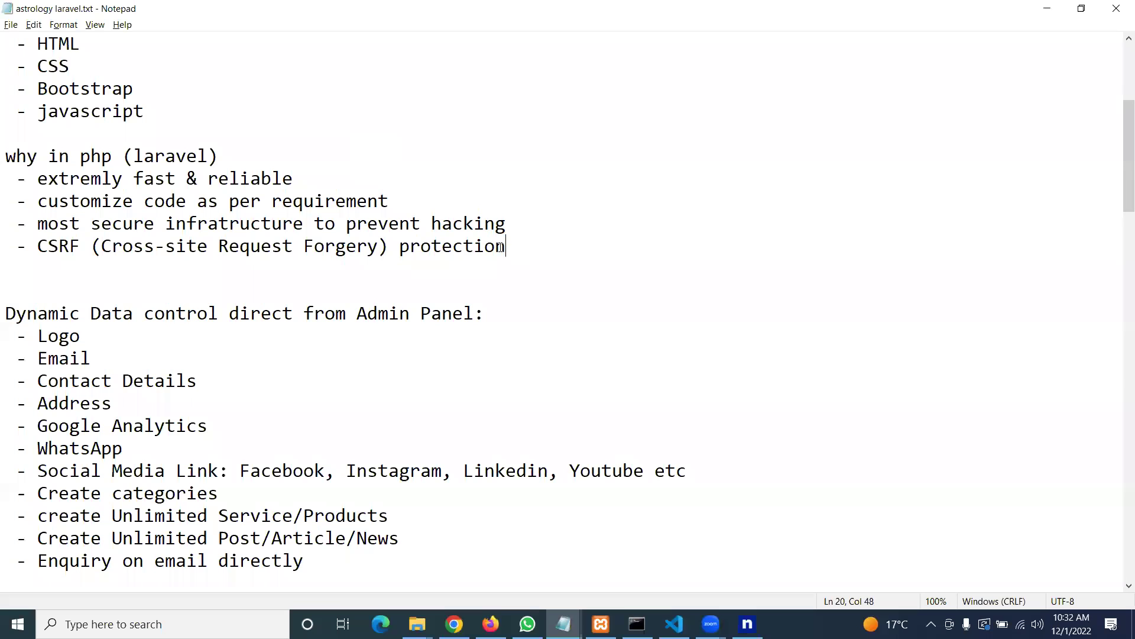
scroll(252, 157, down, 2)
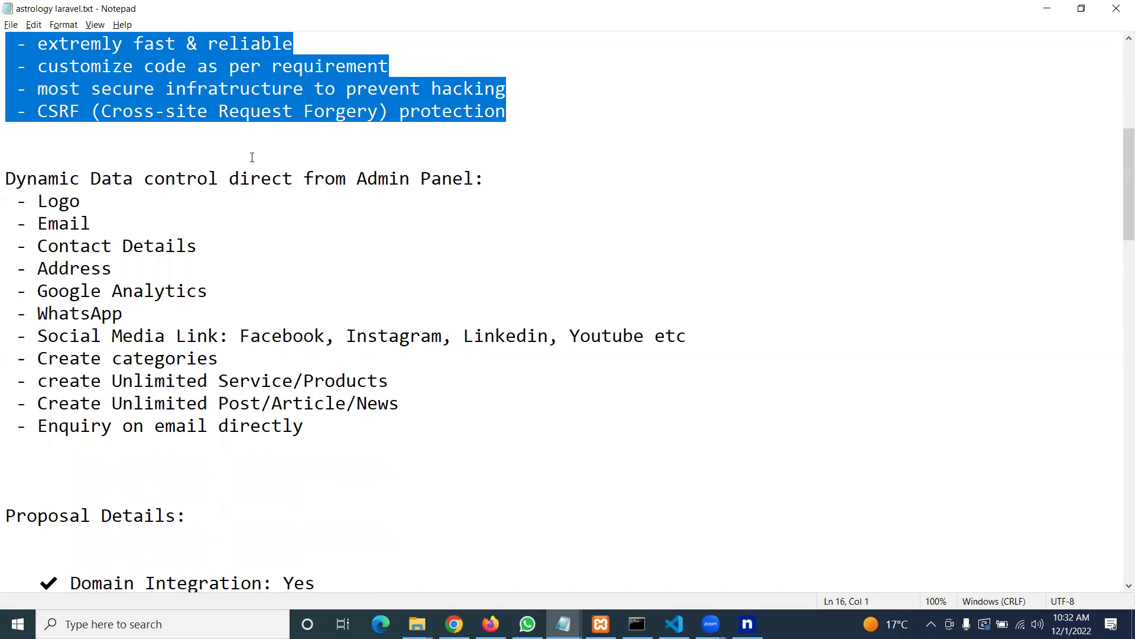
click(186, 204)
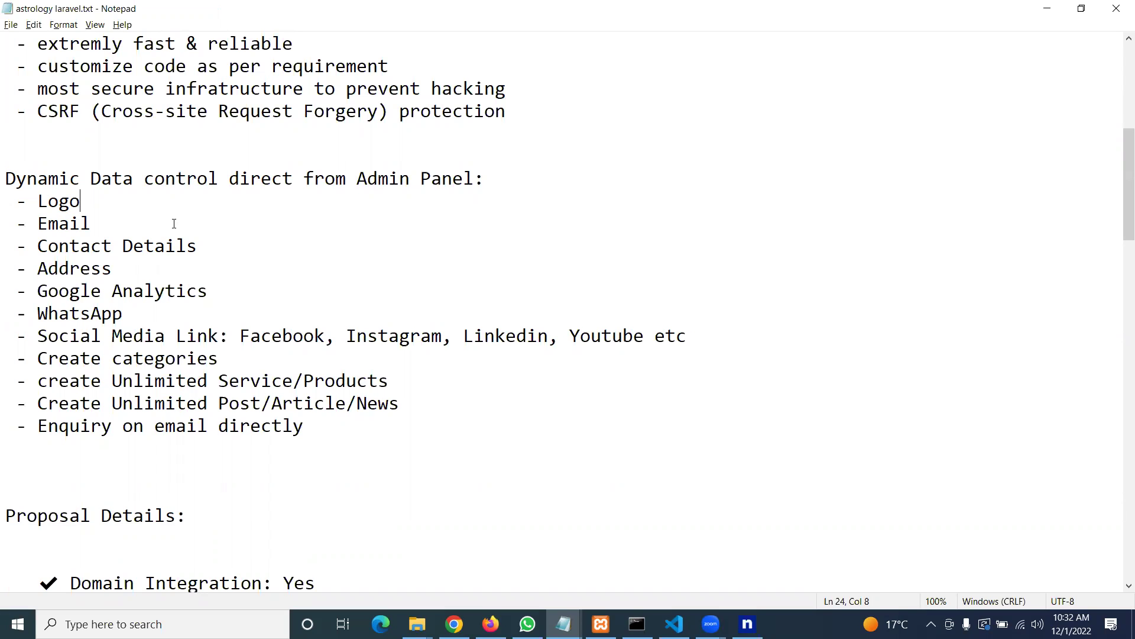
drag(82, 202, 8, 202)
drag(92, 224, 6, 221)
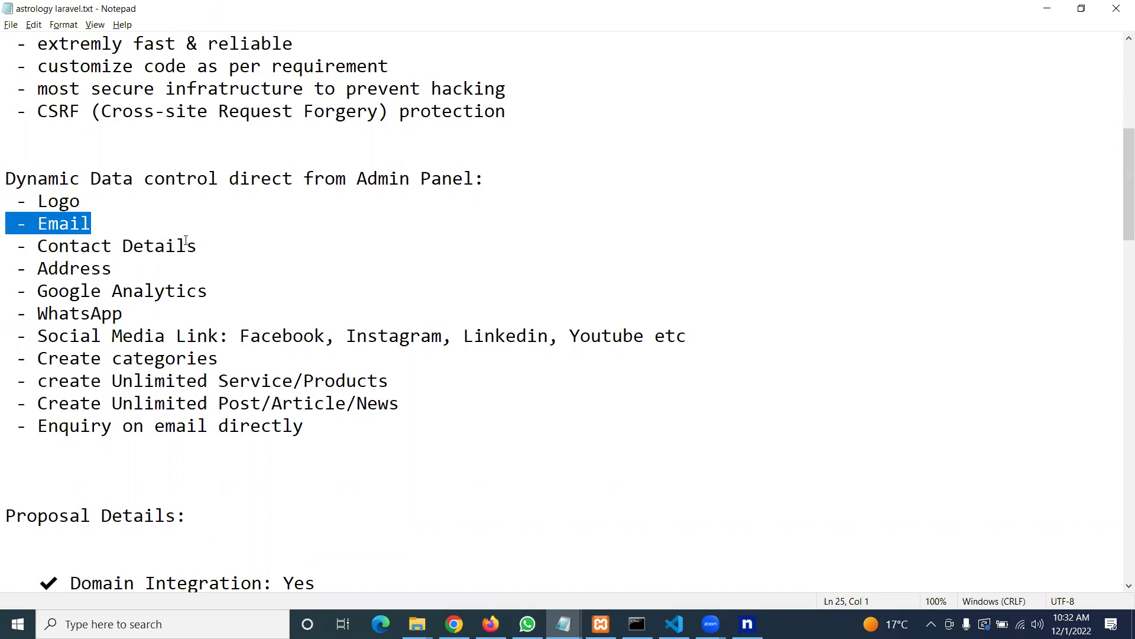
drag(196, 246, 17, 246)
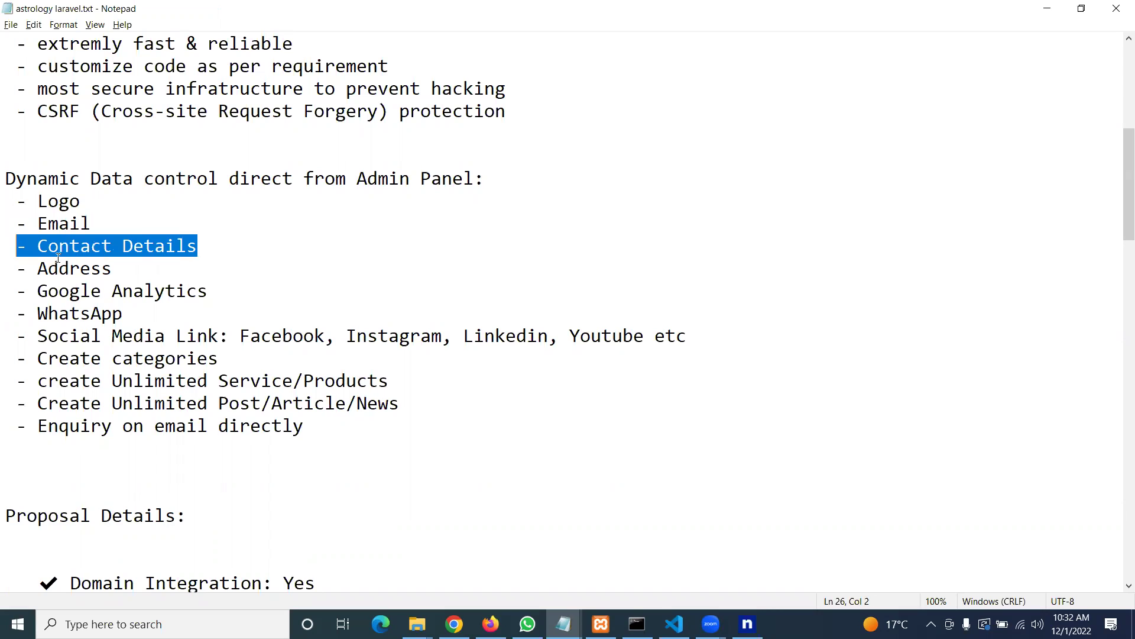
shift+click(110, 269)
mouse_move(207, 291)
mouse_down()
mouse_move(22, 298)
mouse_move(123, 316)
mouse_up()
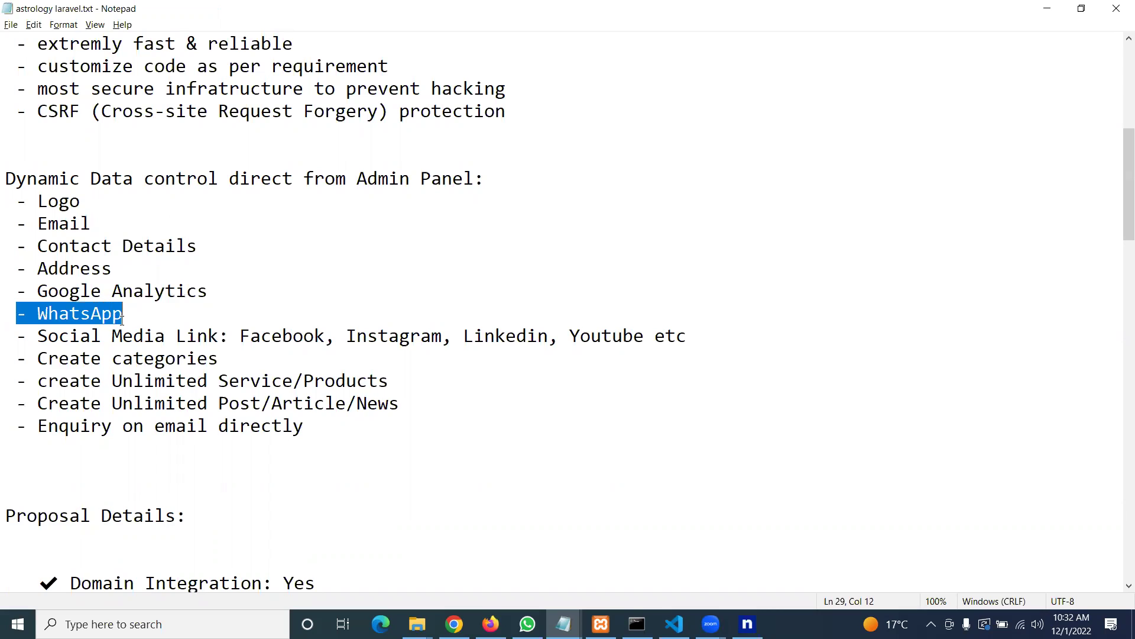
drag(27, 335, 253, 335)
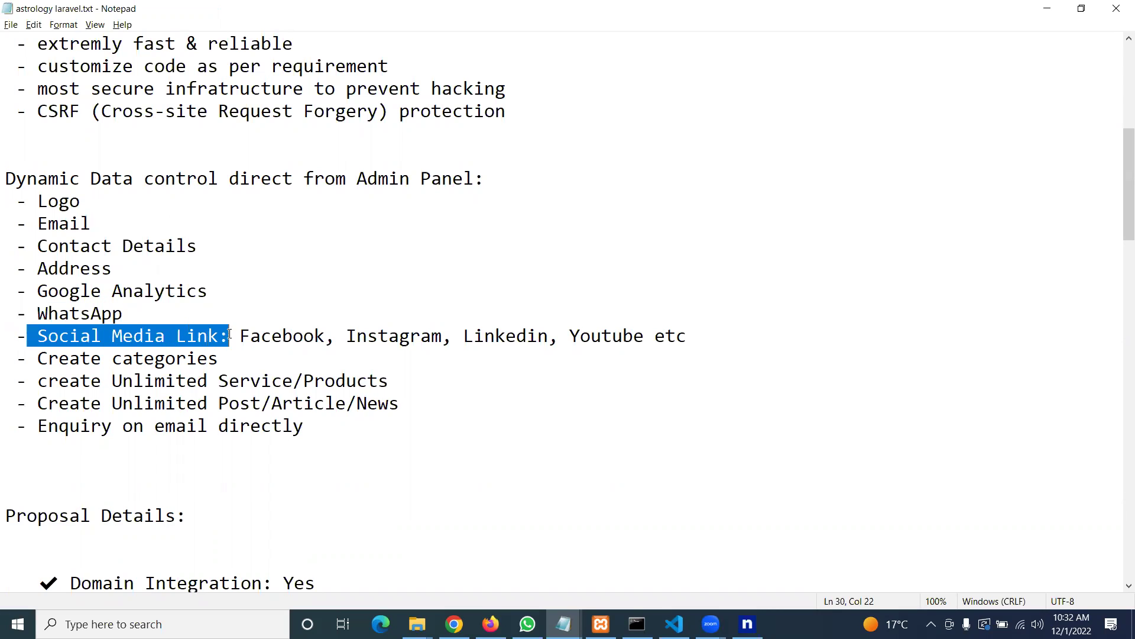
key(shift+Right)
key(shift+Right)
key(shift+Right)
key(shift+Right)
key(shift+Right)
key(shift+Right)
key(shift+Right)
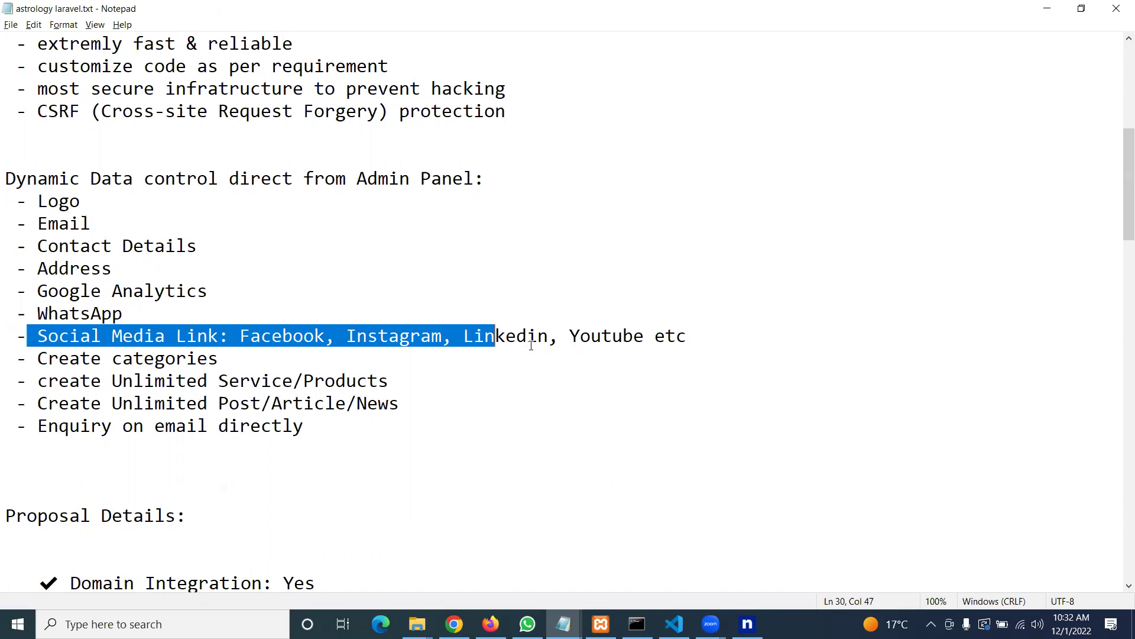
key(shift+Right)
key(shift+Right)
key(shift+Right)
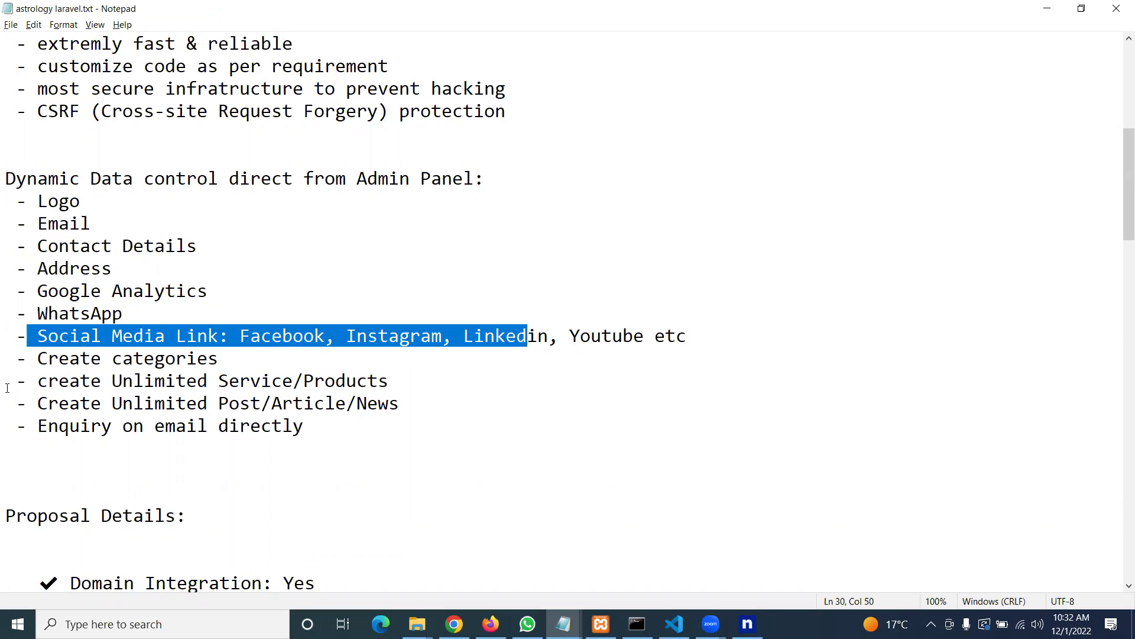
mouse_move(7, 381)
mouse_down()
mouse_move(328, 376)
mouse_move(415, 395)
mouse_up()
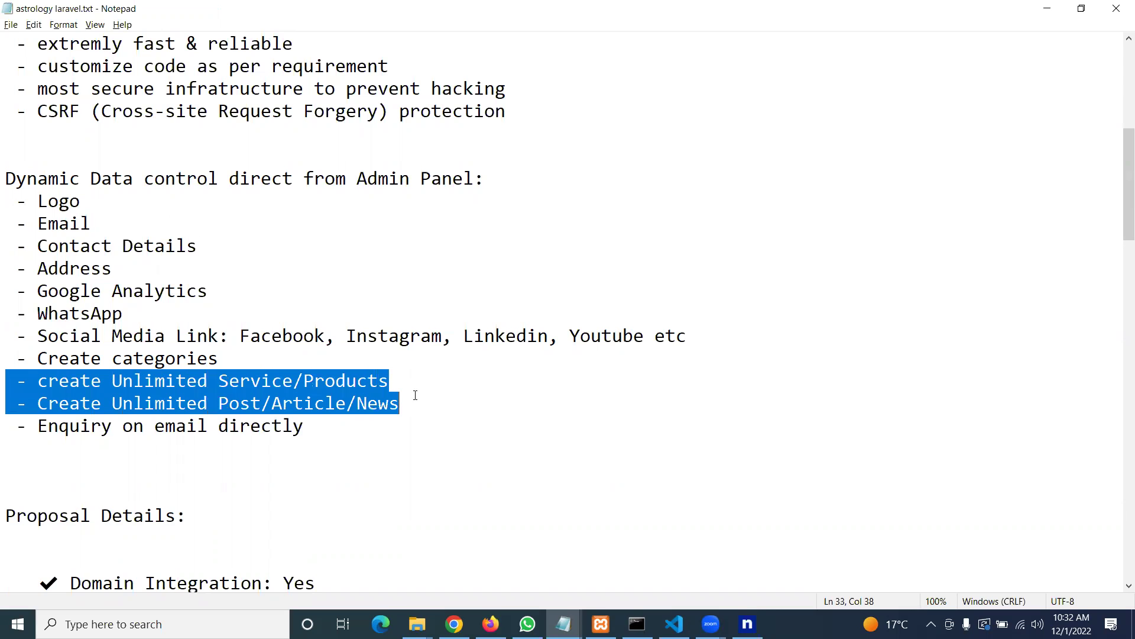
click(382, 444)
scroll(360, 446, down, 2)
scroll(361, 444, up, 3)
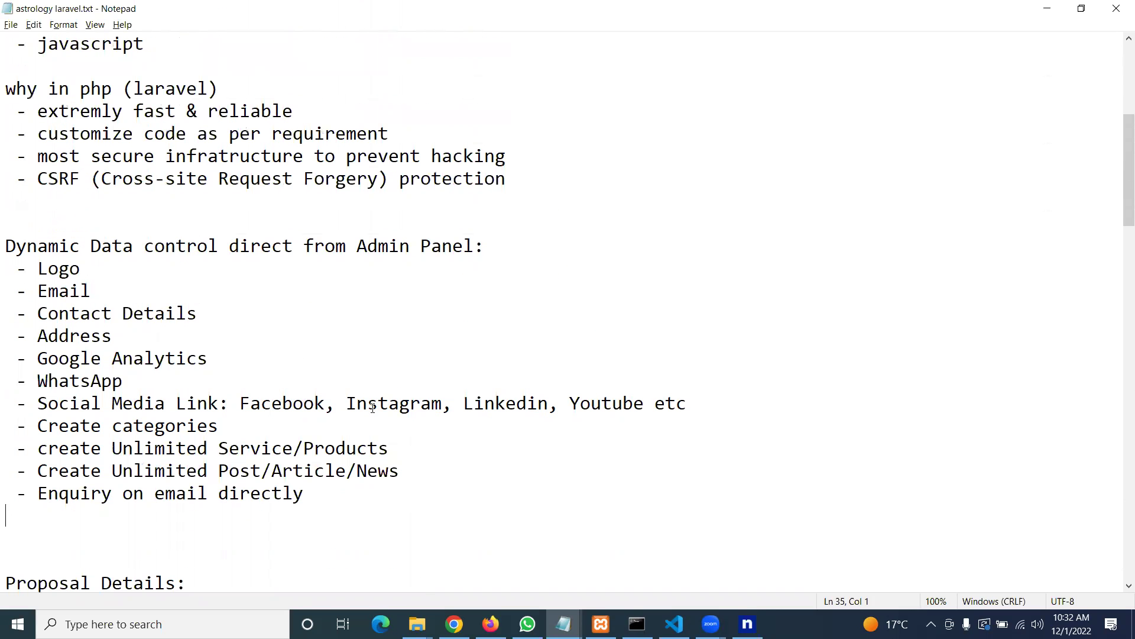
- Back in Chrome, load the site's /admin address to reach the dashboard
key(alt+Tab)
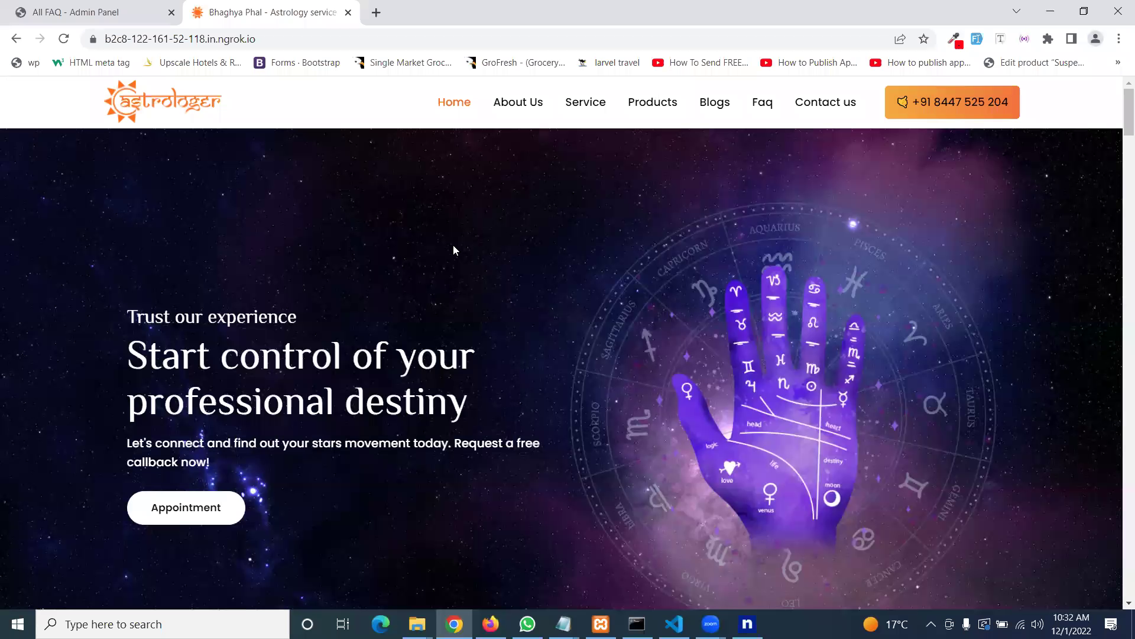
click(304, 39)
key(Return)
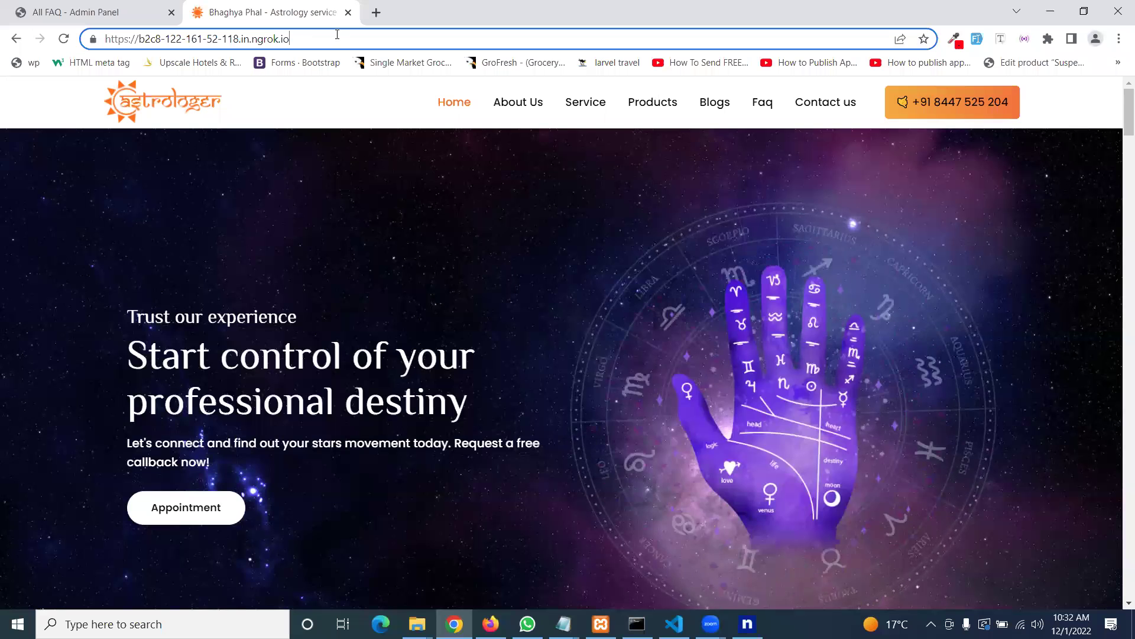
text(/a)
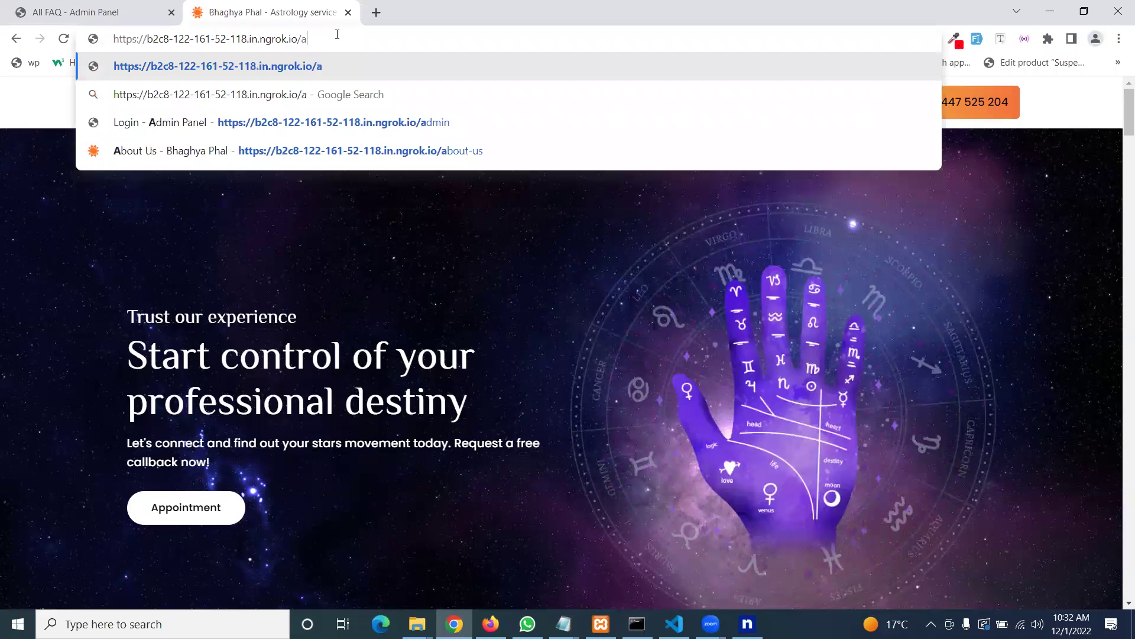
text(dmin)
key(Return)
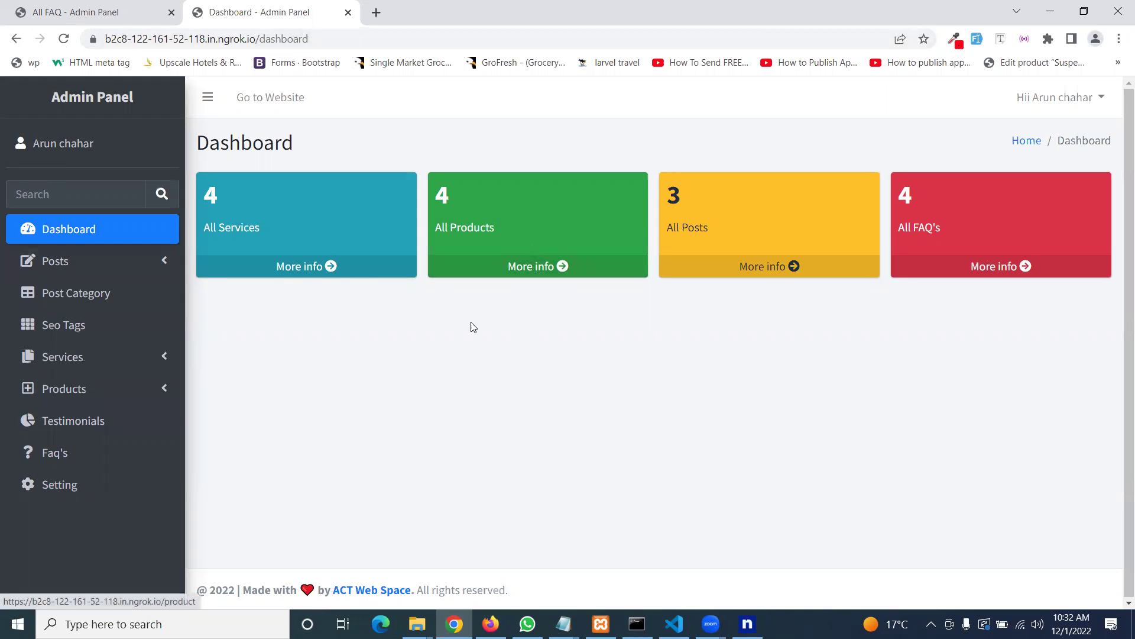
click(92, 490)
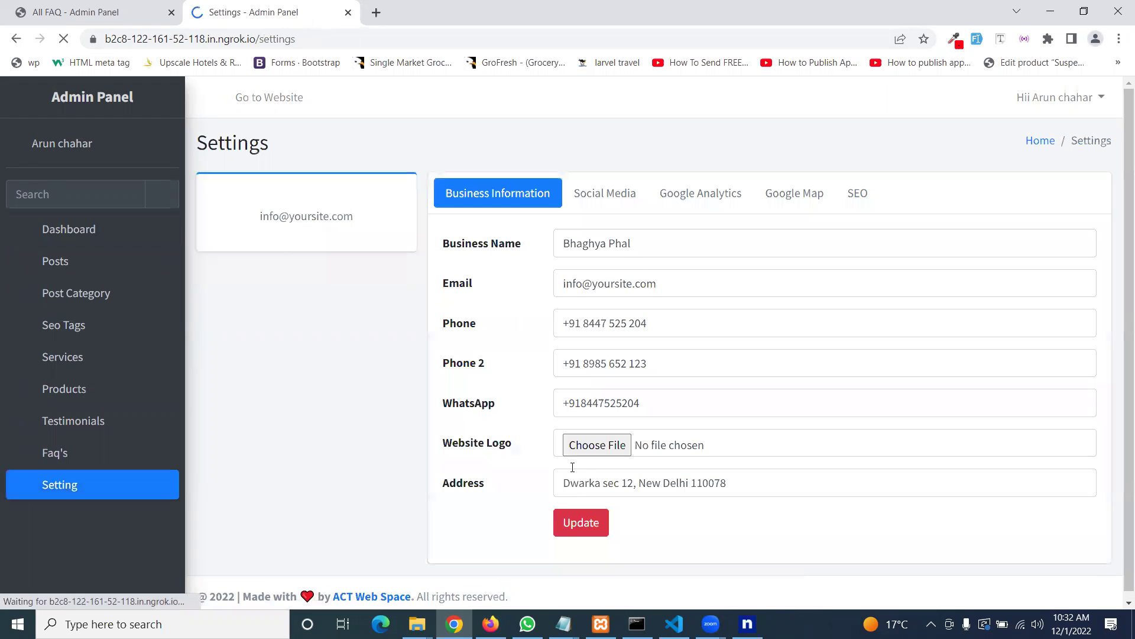
drag(636, 246, 545, 250)
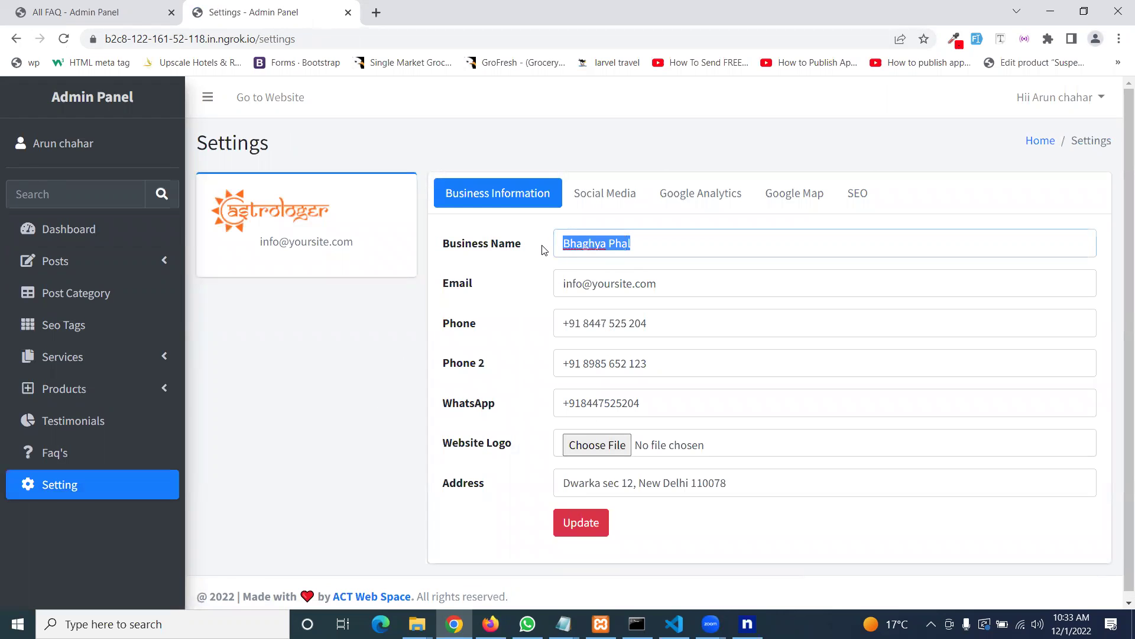
drag(682, 284, 540, 297)
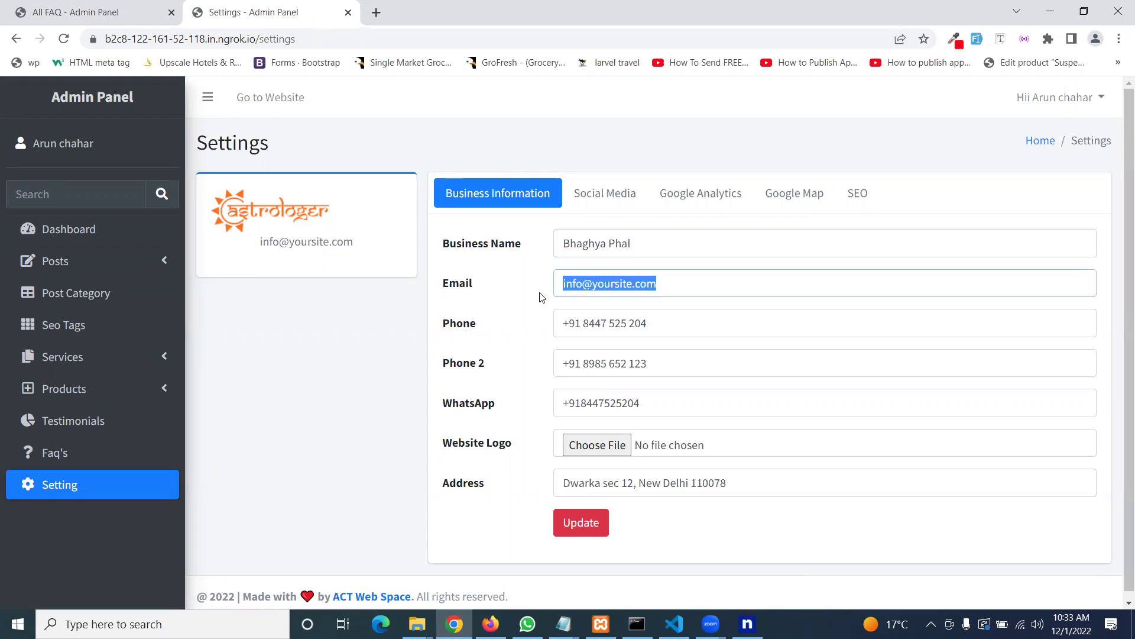
drag(652, 323, 540, 330)
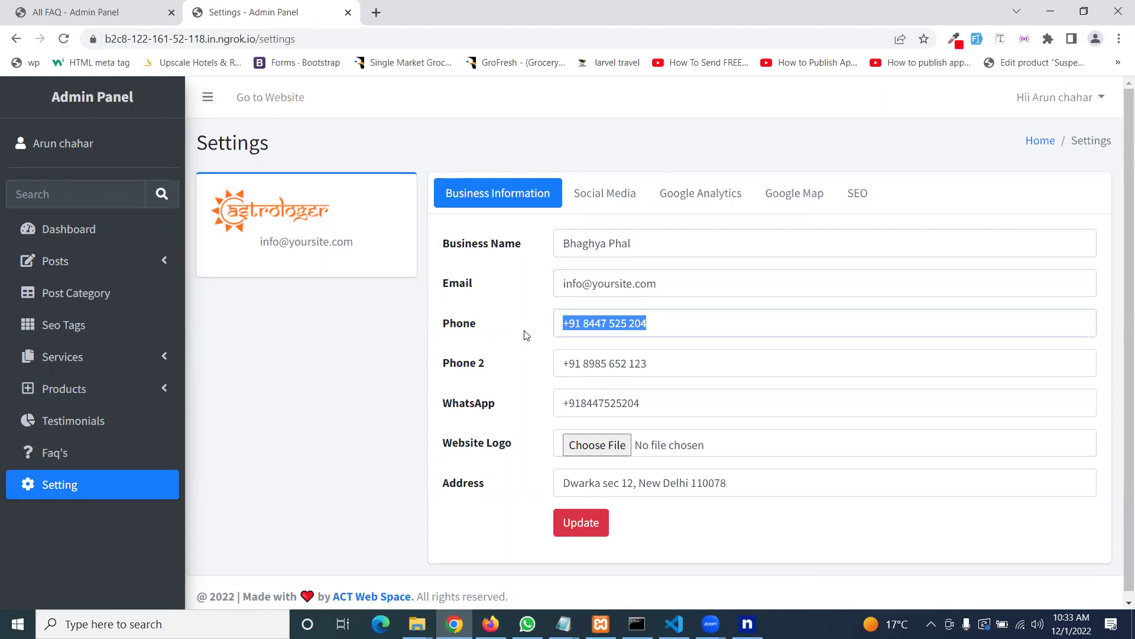
text(98989)
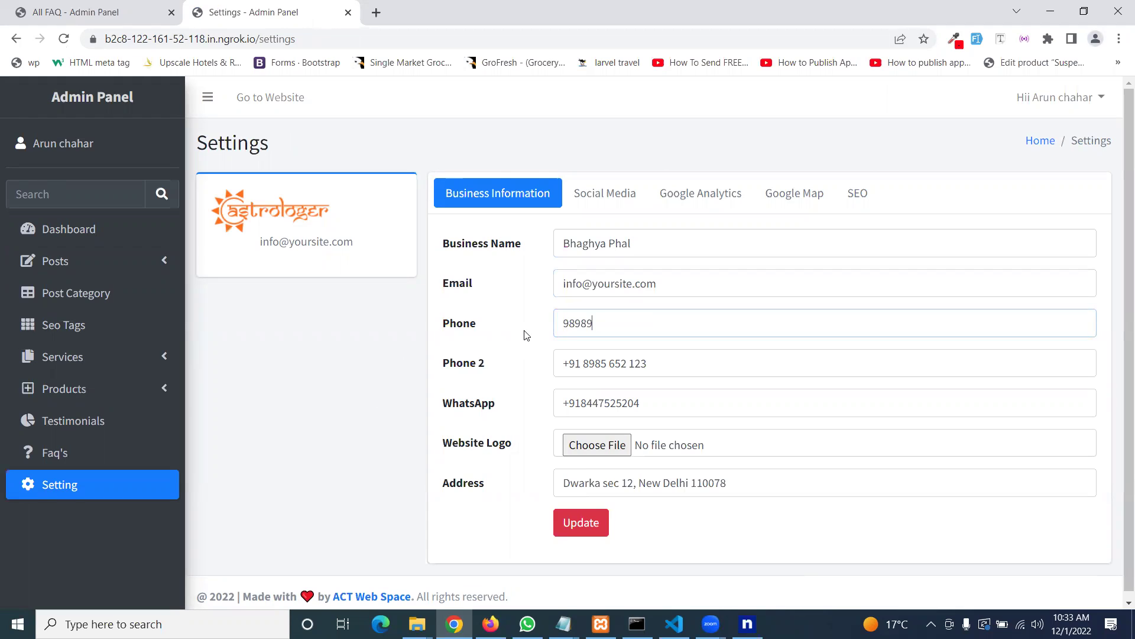
text(89898)
click(581, 519)
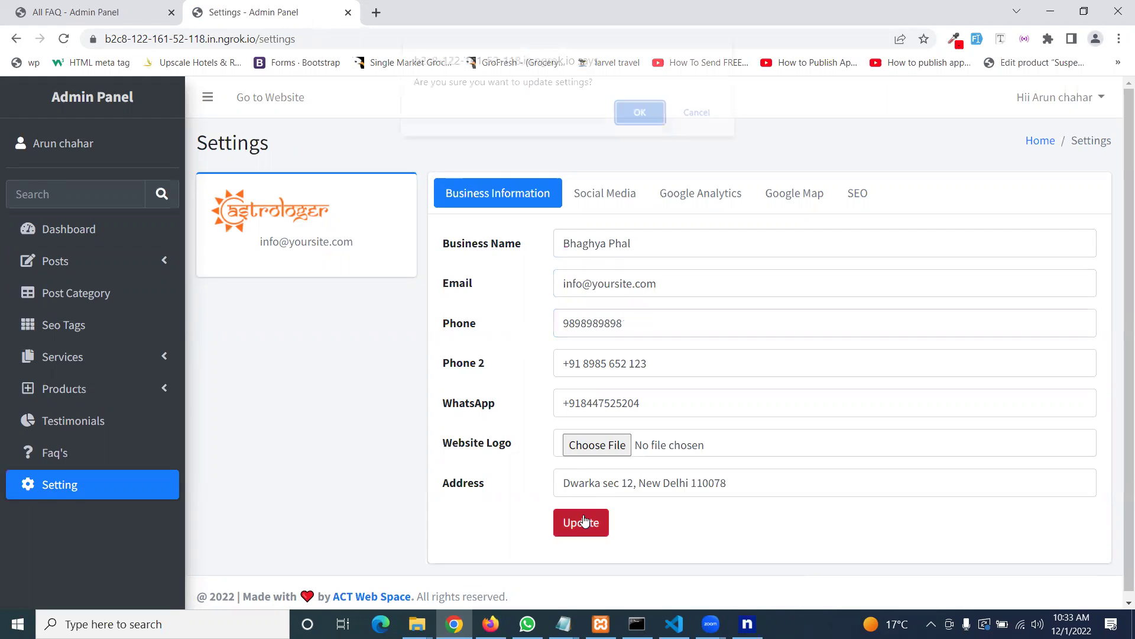
click(639, 123)
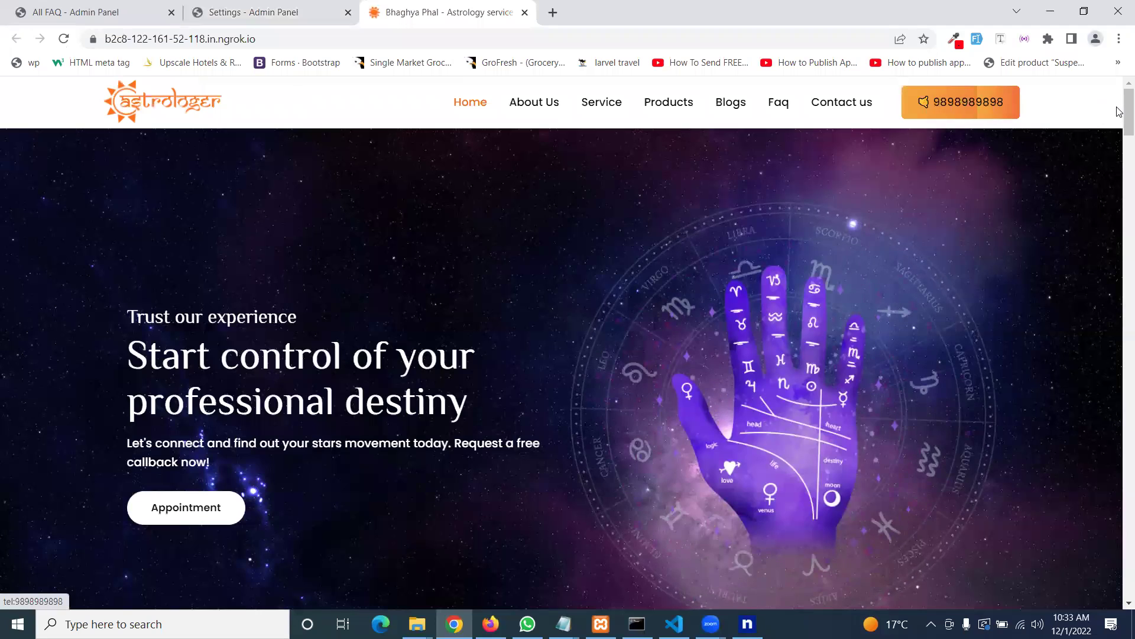
scroll(1119, 476, down, 4)
key(End)
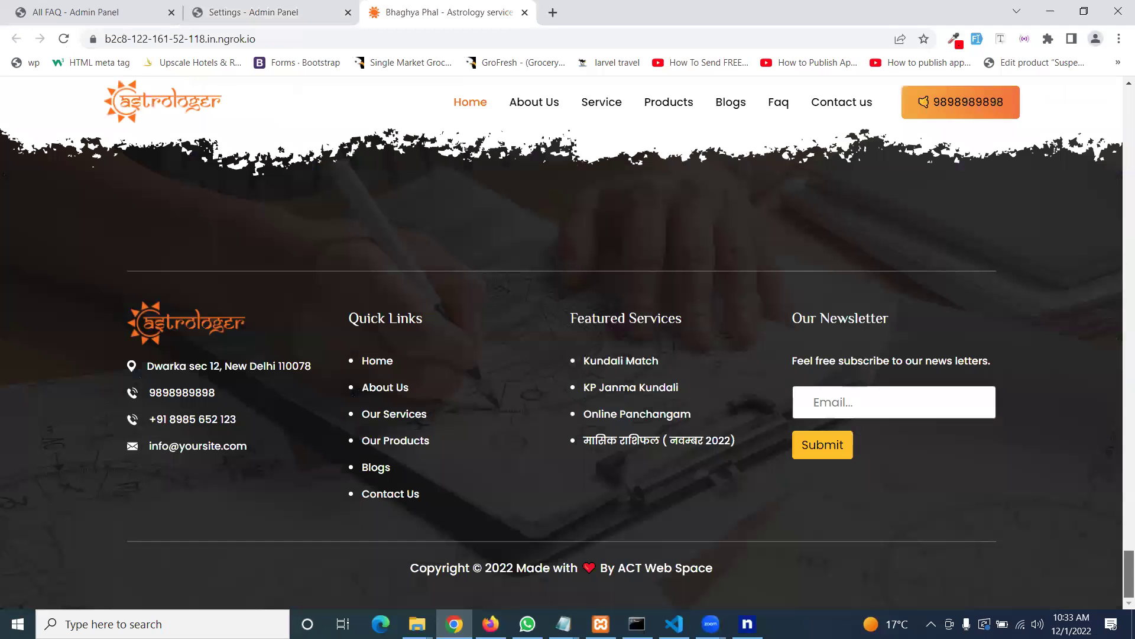
click(852, 109)
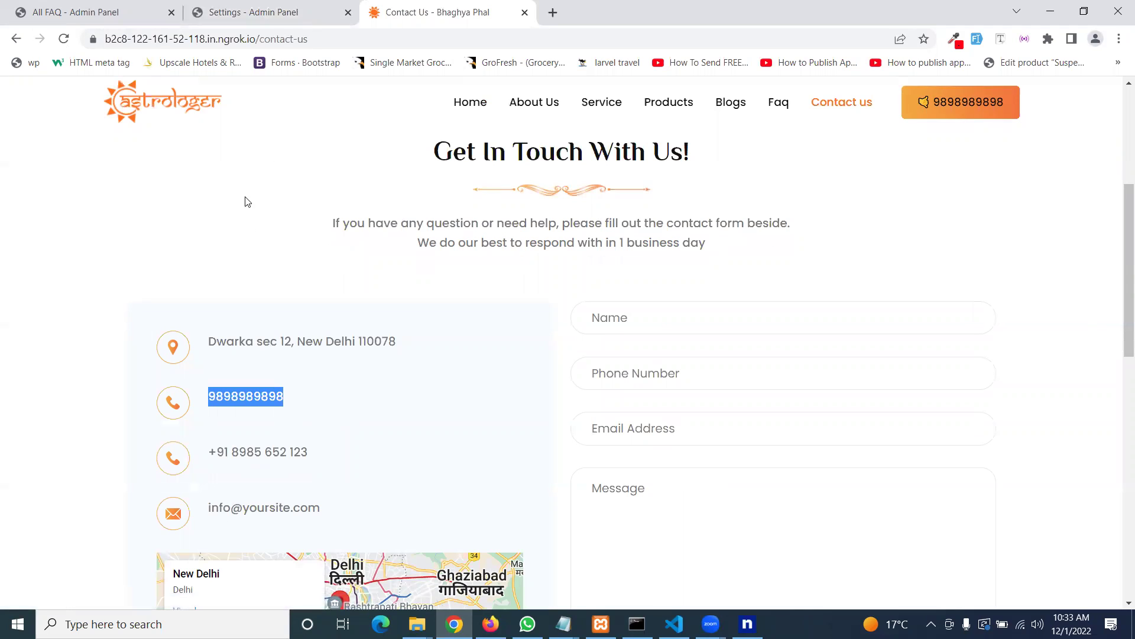
click(263, 18)
click(578, 369)
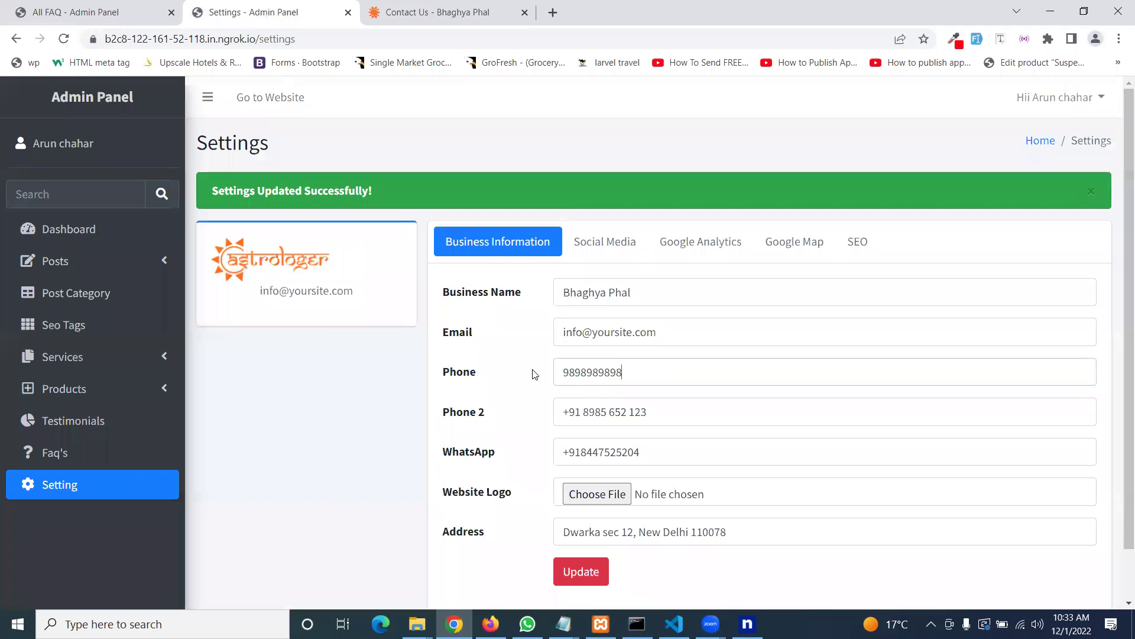
key(ctrl+a)
key(ctrl+v)
scroll(624, 384, down, 1)
click(582, 515)
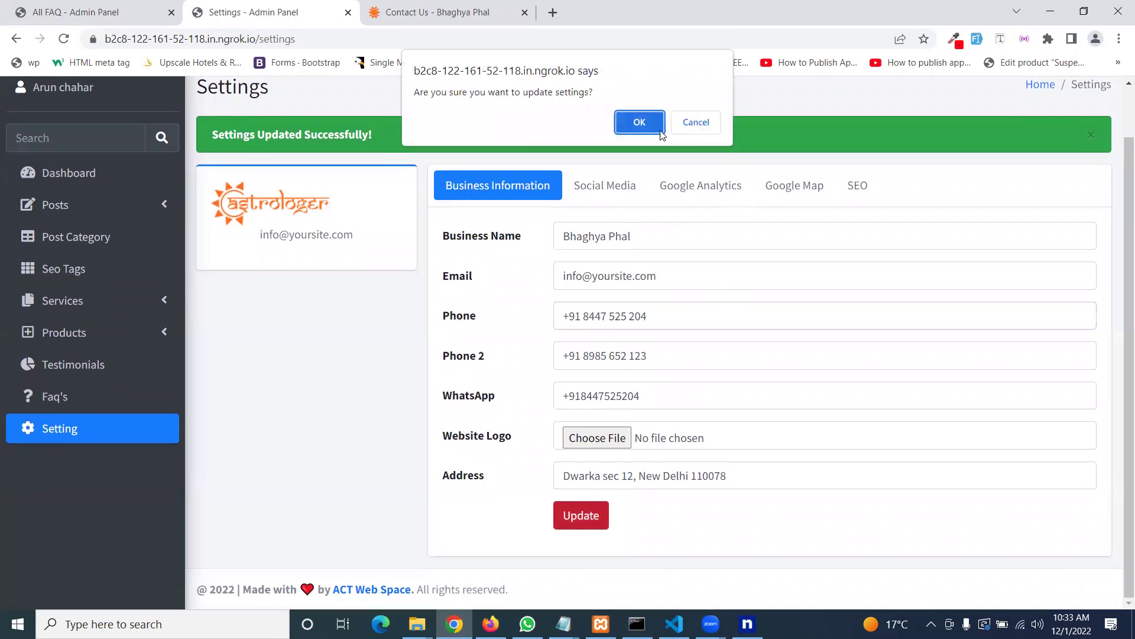
click(639, 124)
- Reload the Contact Us page to confirm the restored phone number
click(466, 16)
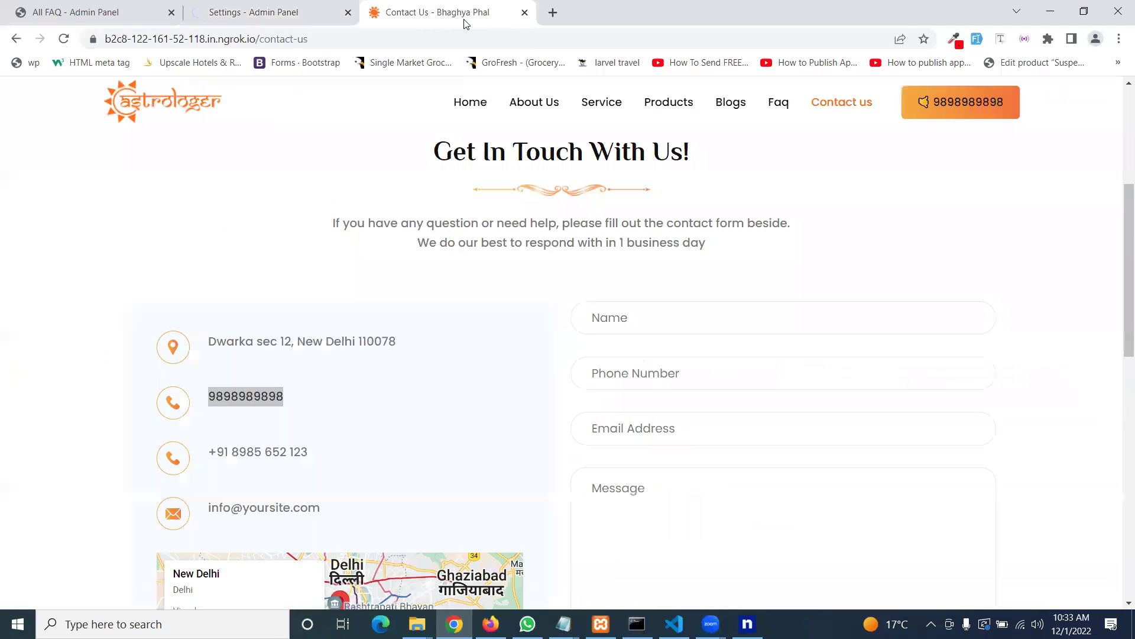
click(543, 41)
key(Return)
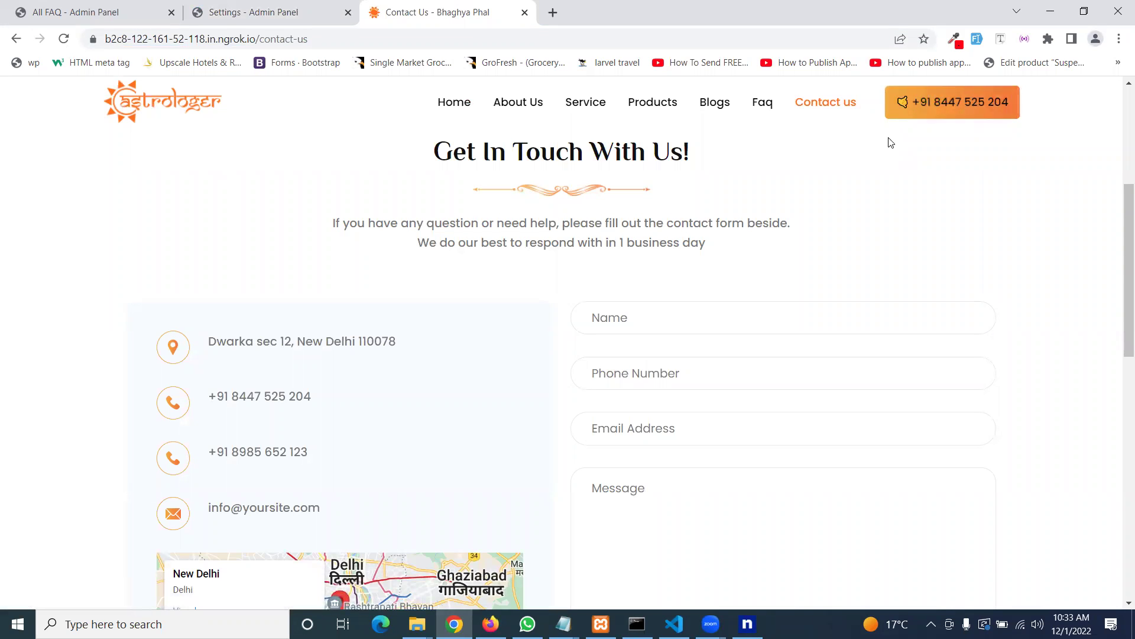
- View the Social Media, Google Analytics, Google Map and SEO tabs of admin settings
click(273, 15)
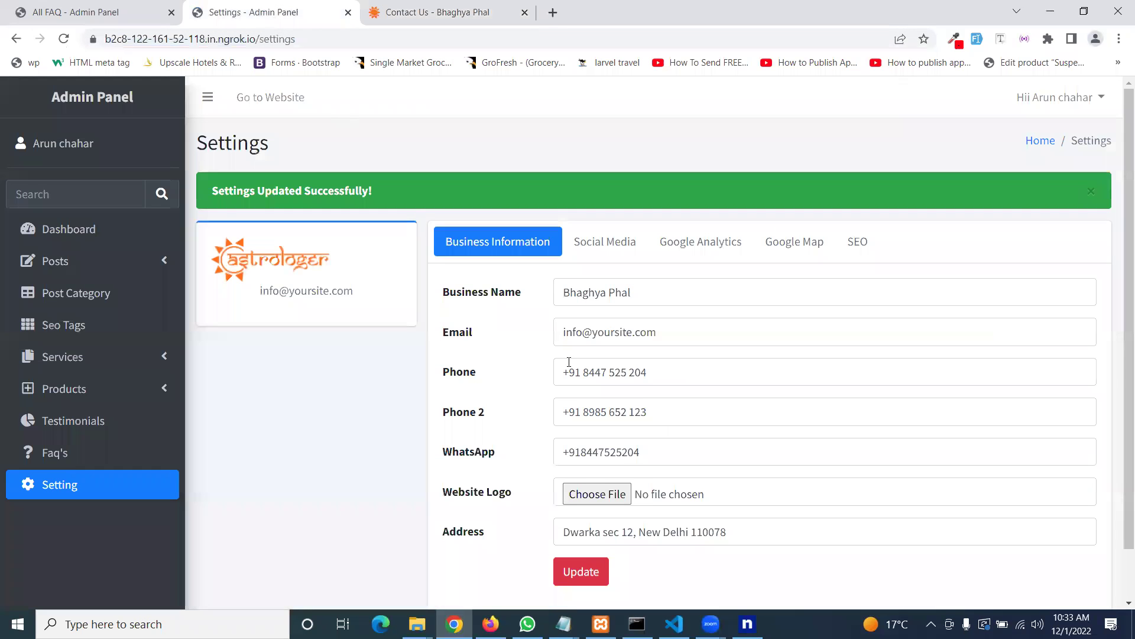
scroll(568, 377, down, 1)
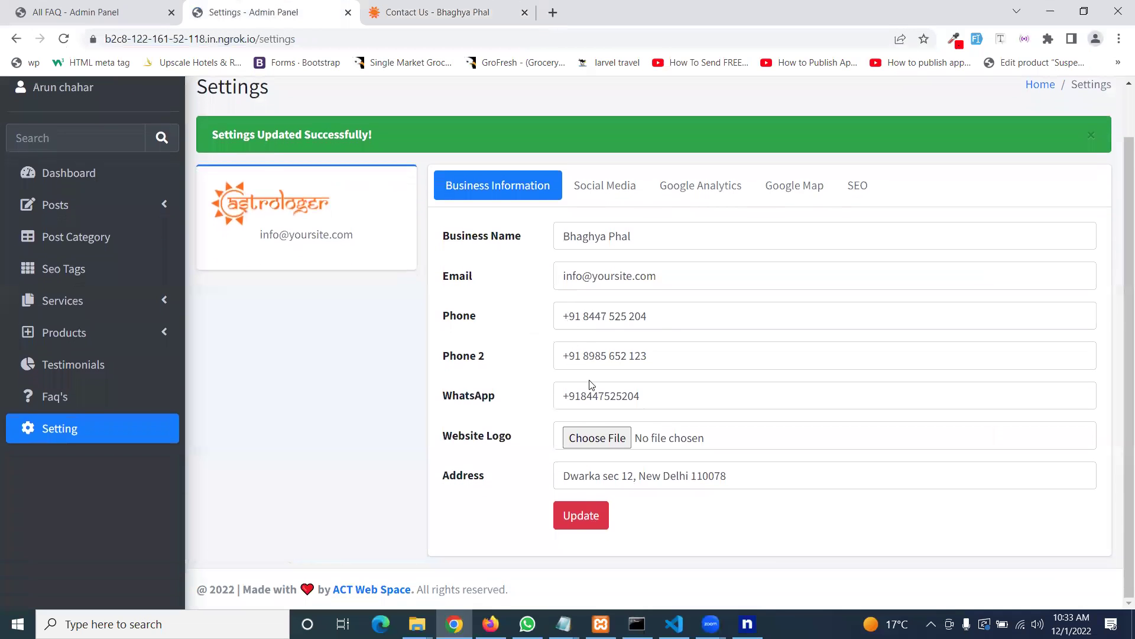
click(612, 188)
click(682, 248)
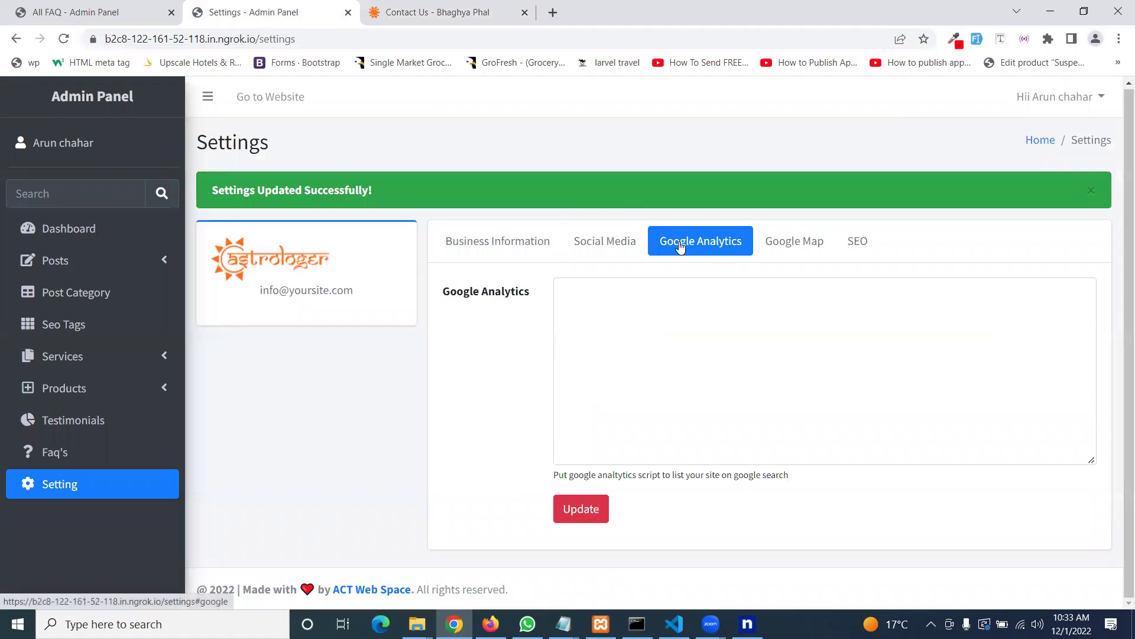
click(785, 248)
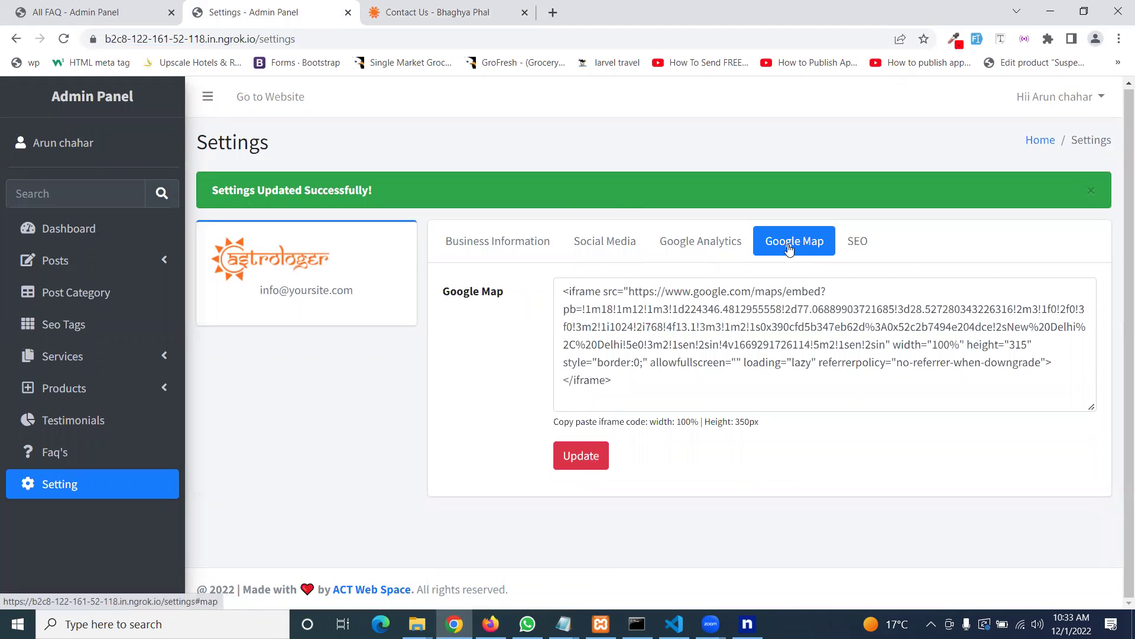
click(852, 249)
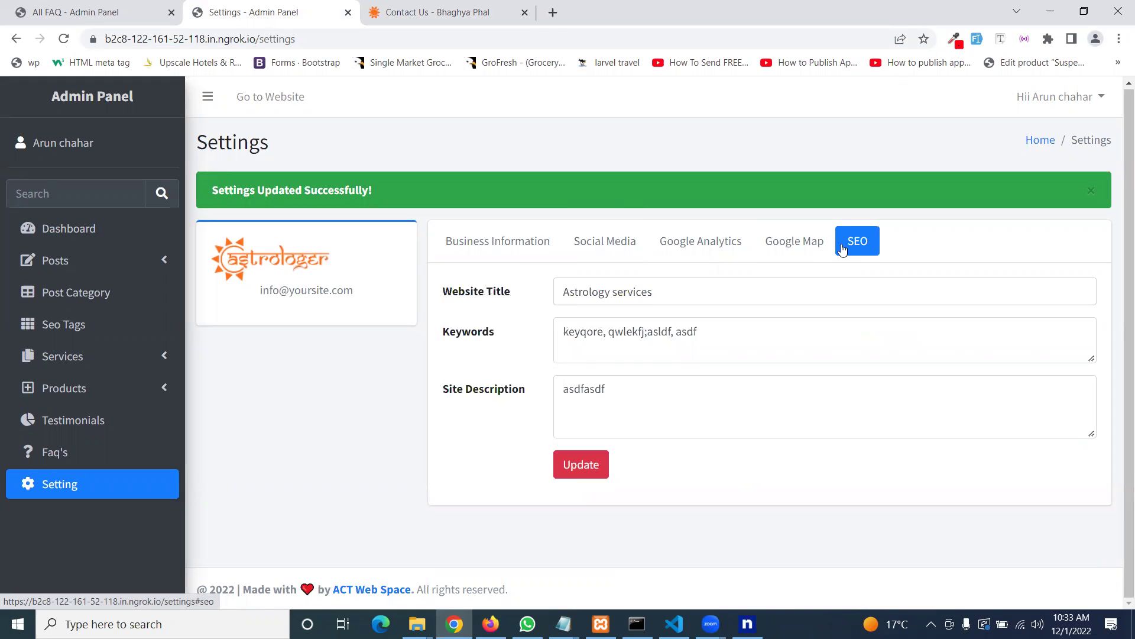
- Inspect the first FAQ's question in its editor, leave unsaved, then start a new FAQ
click(73, 453)
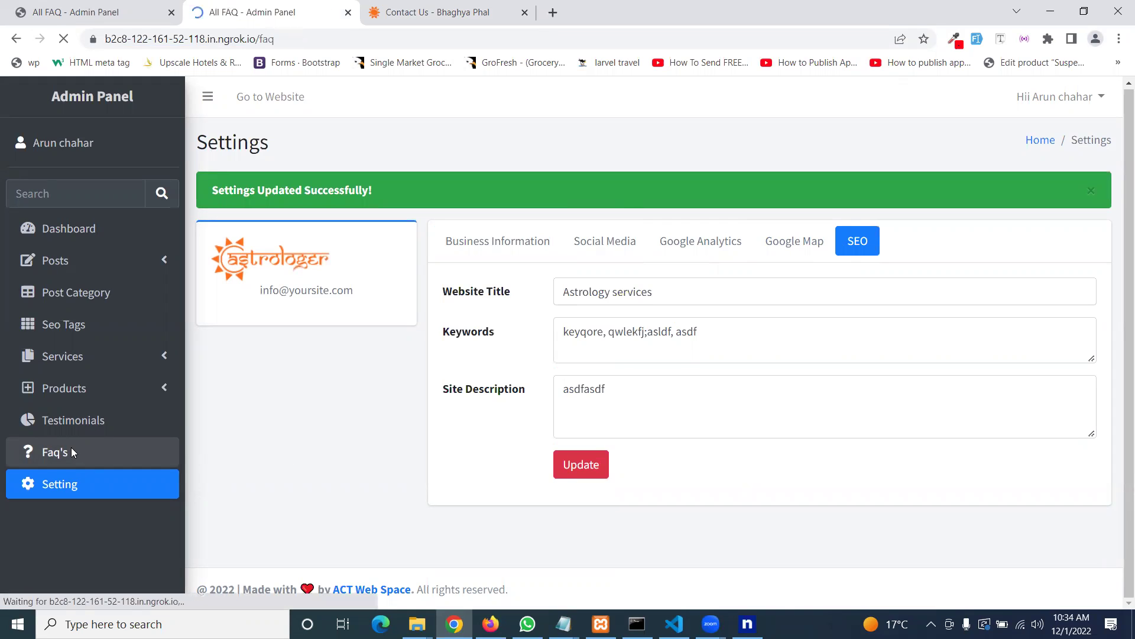
scroll(482, 377, down, 1)
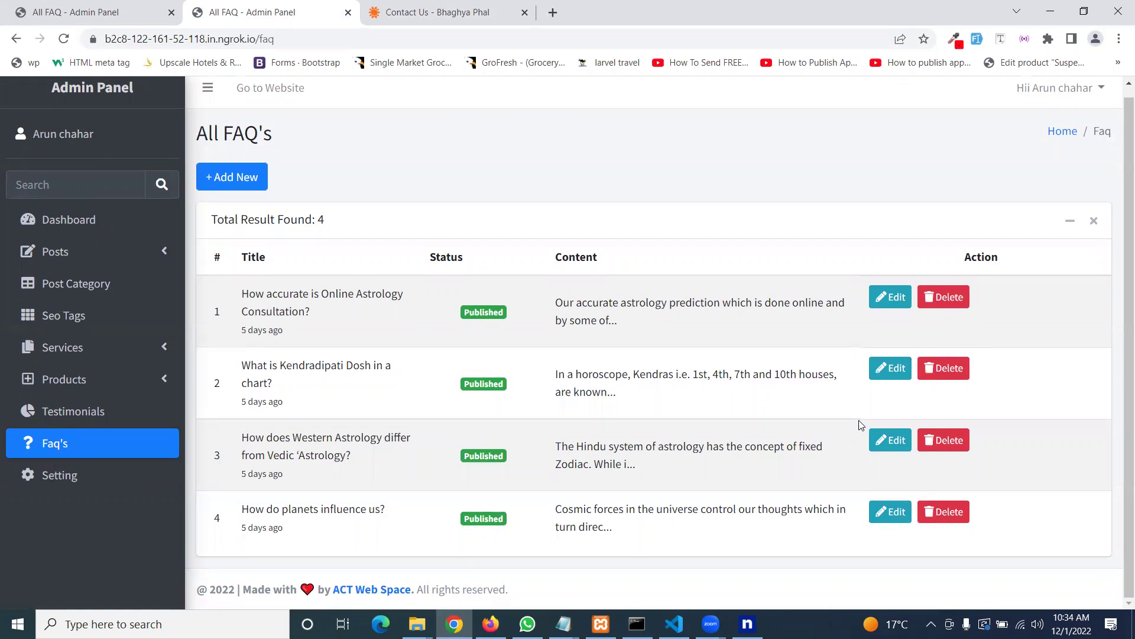
click(894, 300)
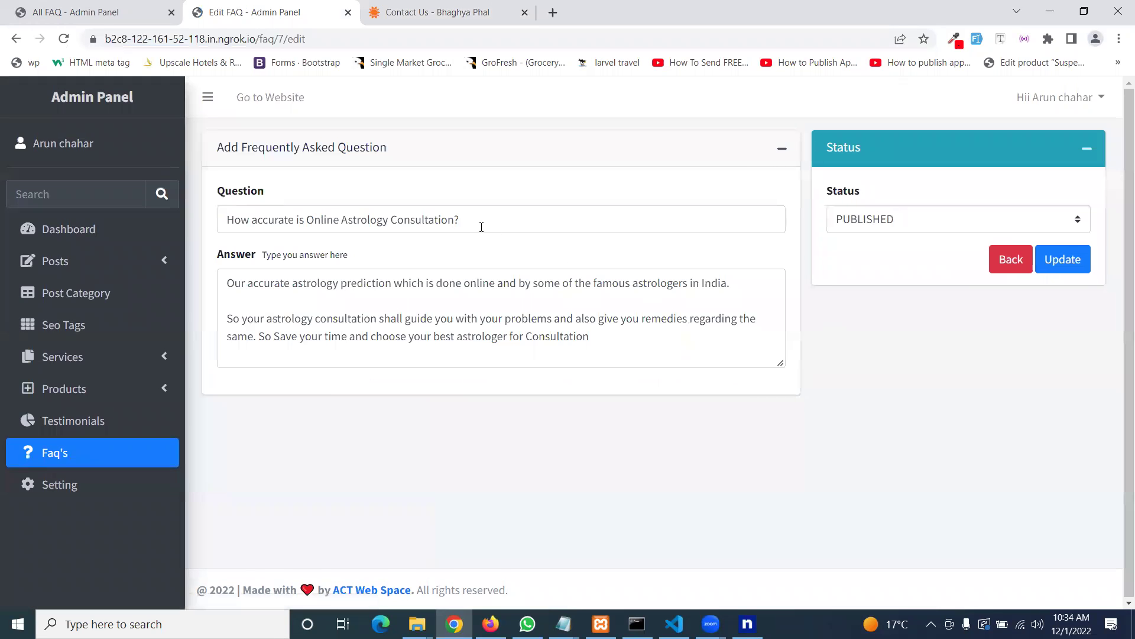
drag(481, 227, 233, 221)
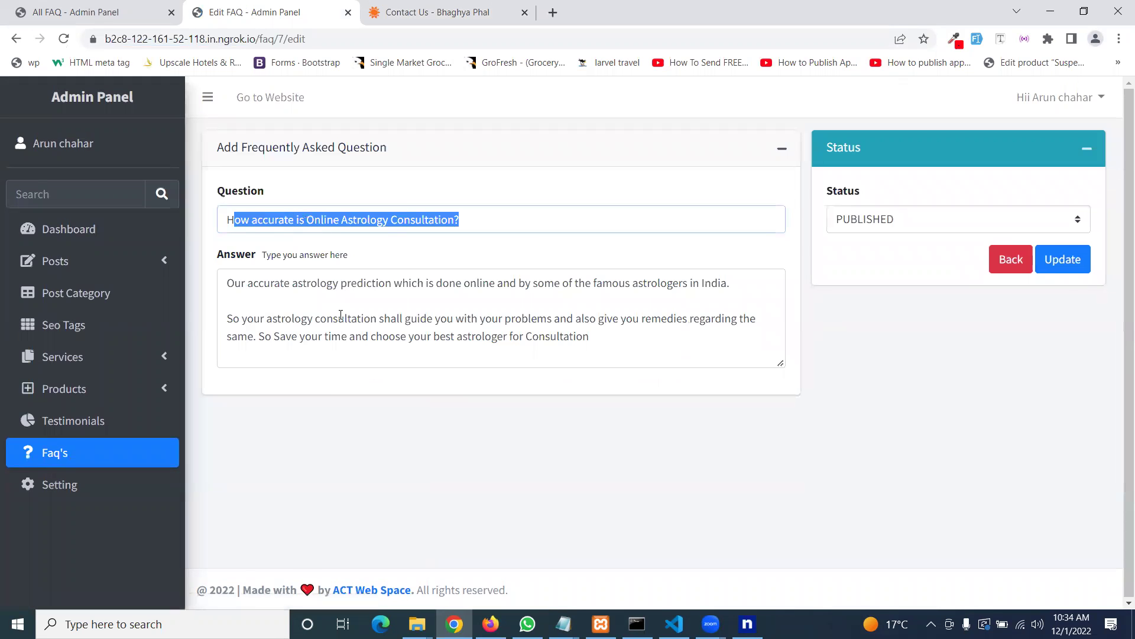
click(1014, 263)
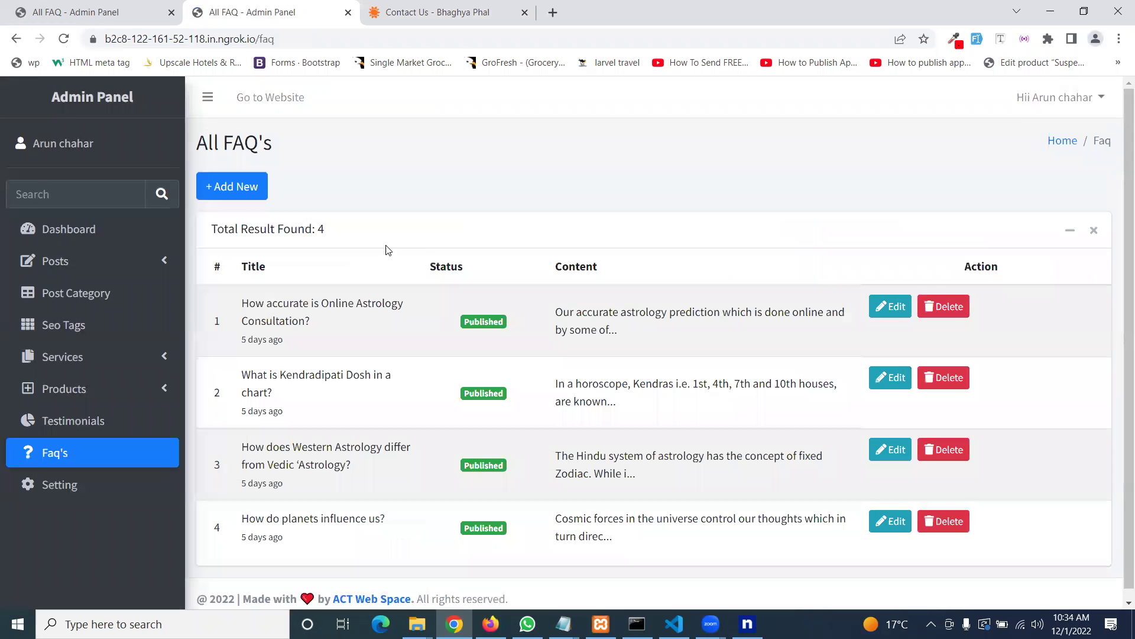
click(251, 197)
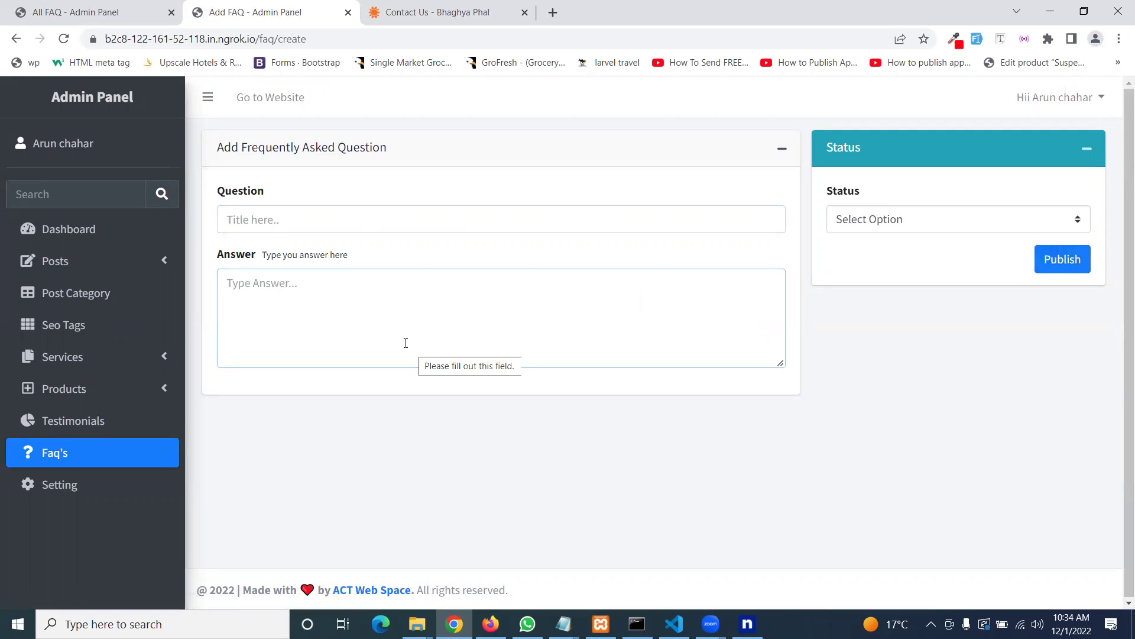
- Look over the first testimonial's description in its editor and leave without saving
click(57, 422)
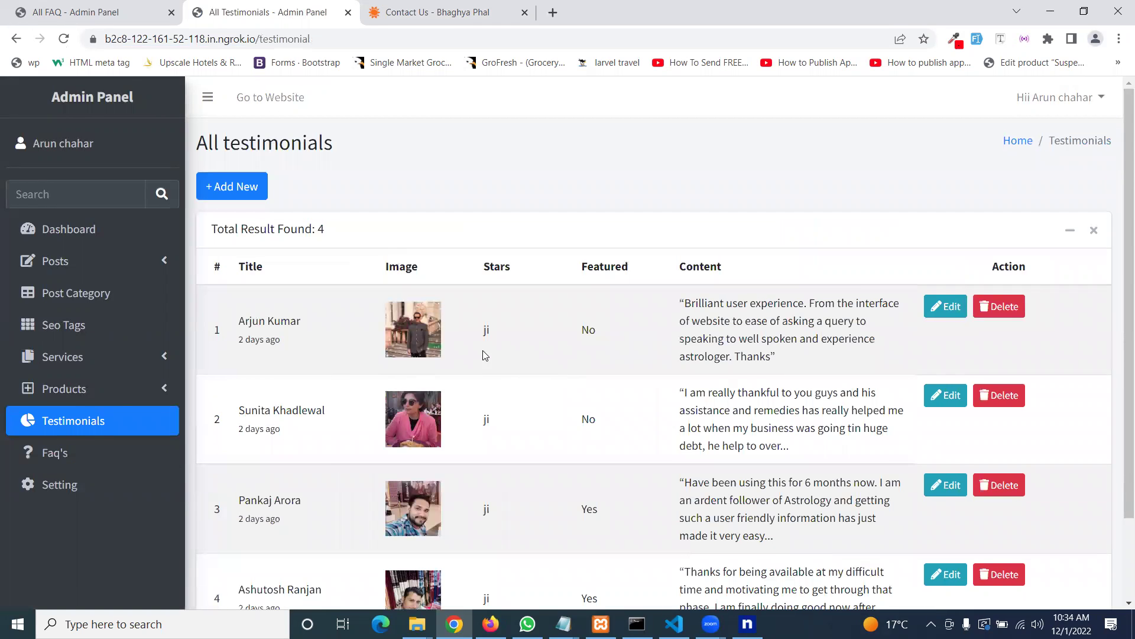
scroll(503, 361, down, 2)
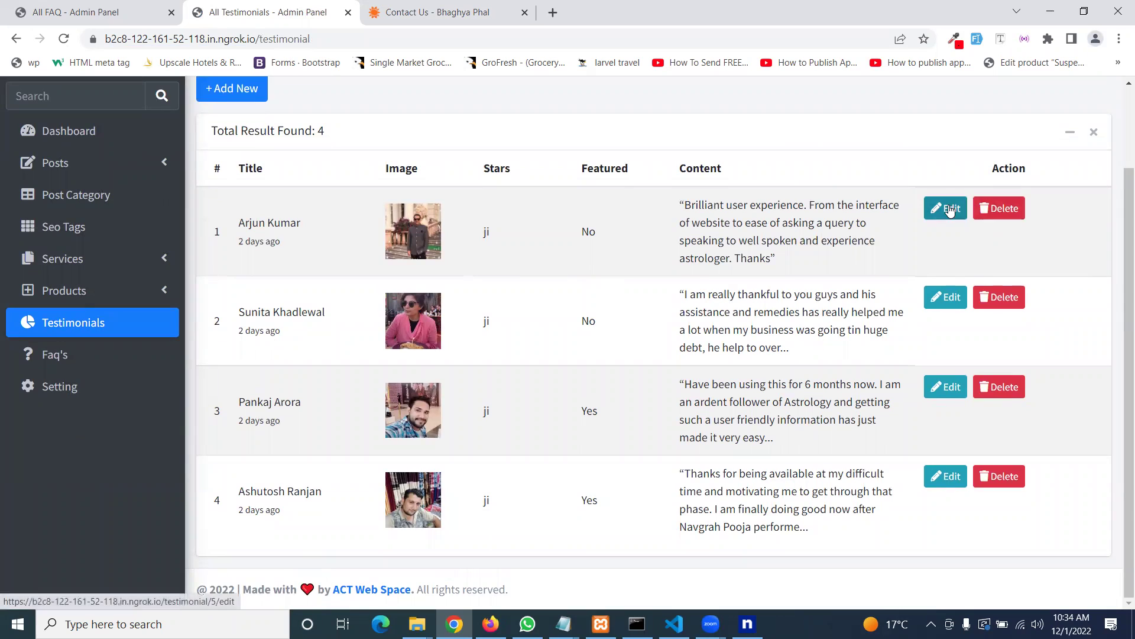
click(950, 210)
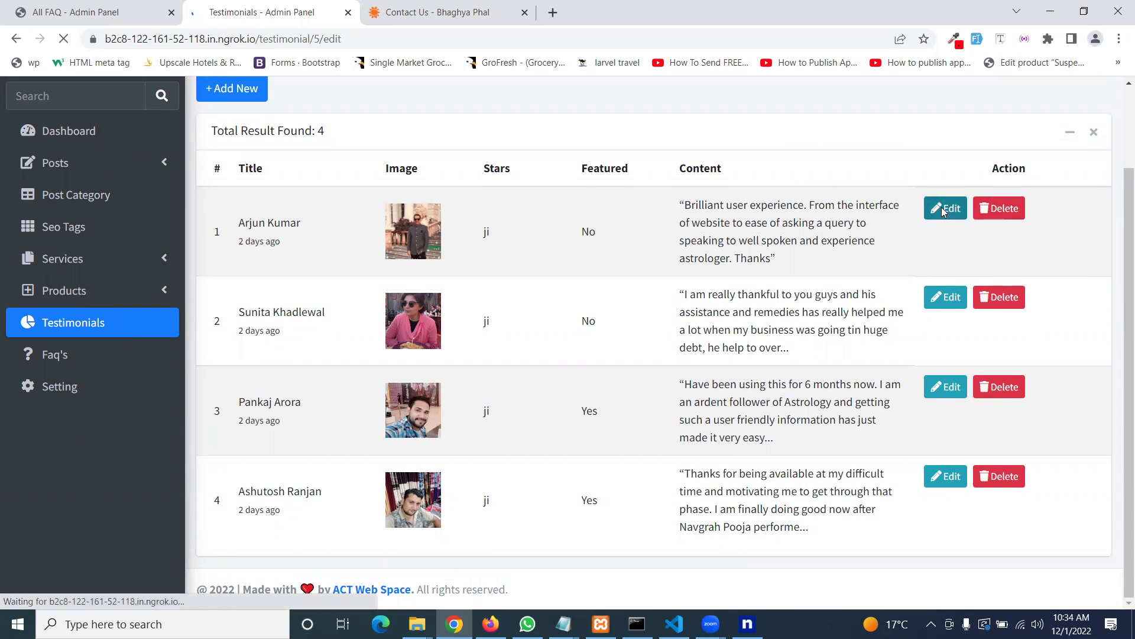
scroll(625, 231, down, 2)
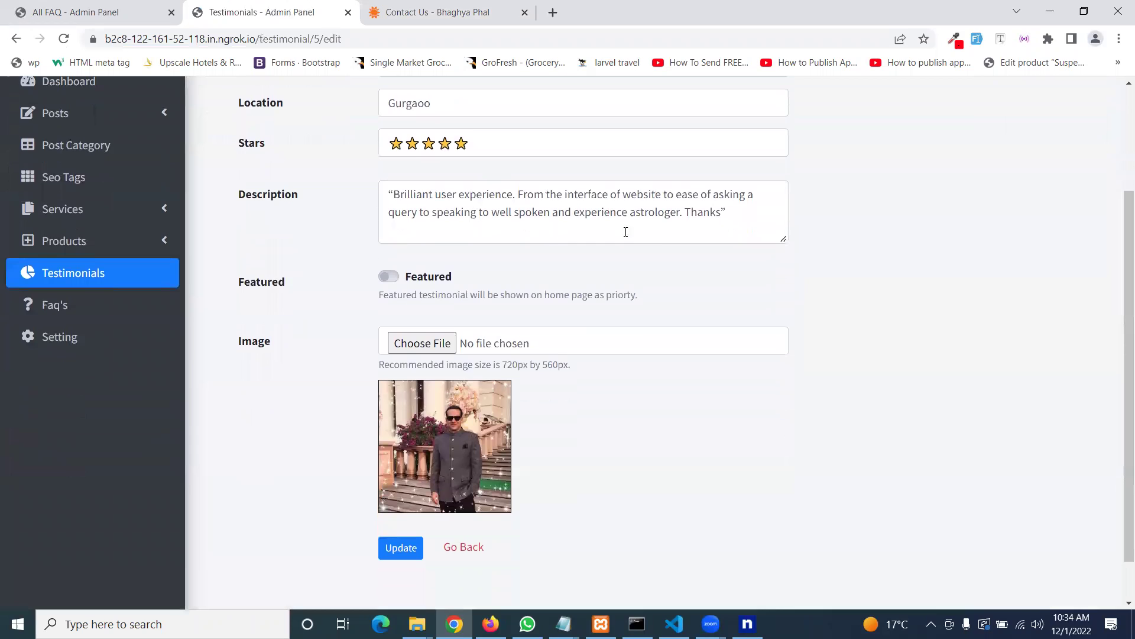
click(732, 210)
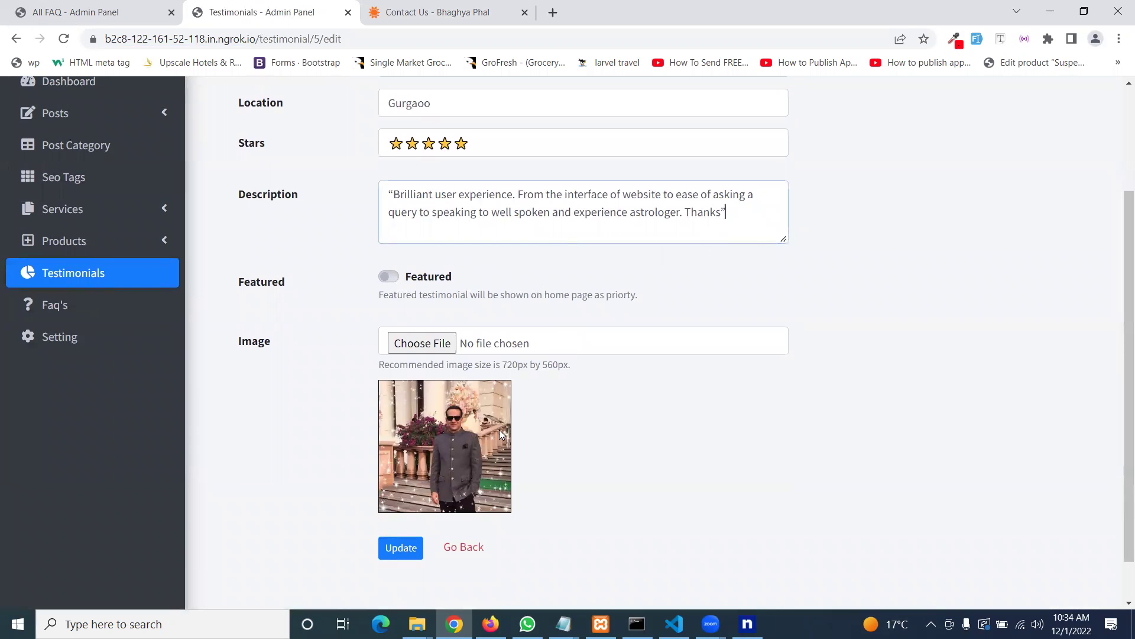
click(464, 549)
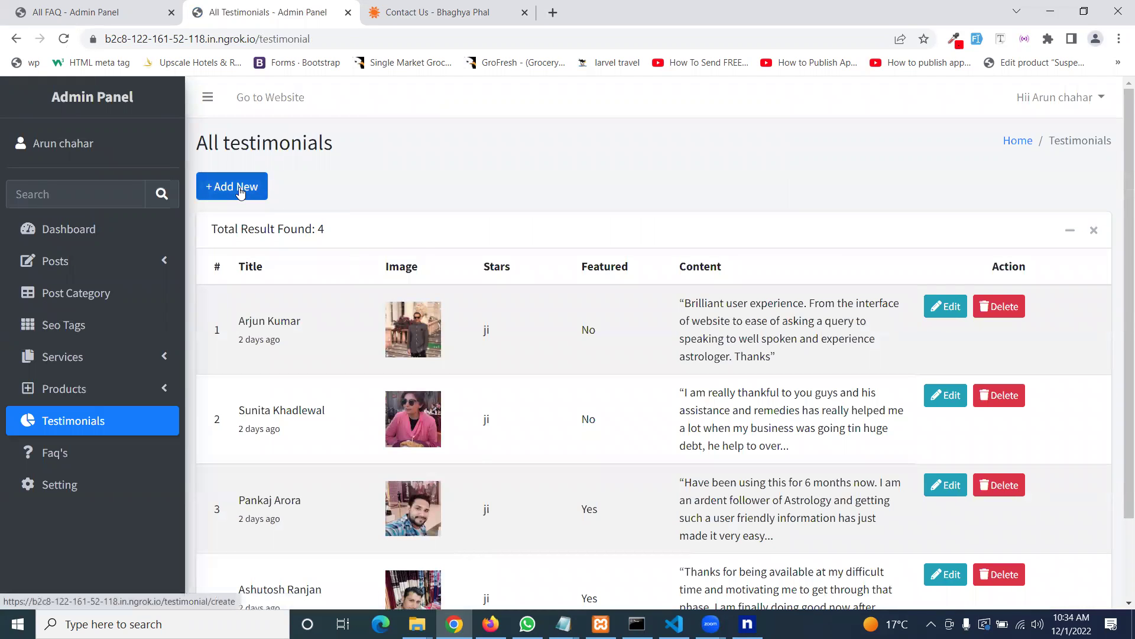
- Start a new testimonial, focusing its Location and Content fields
click(240, 191)
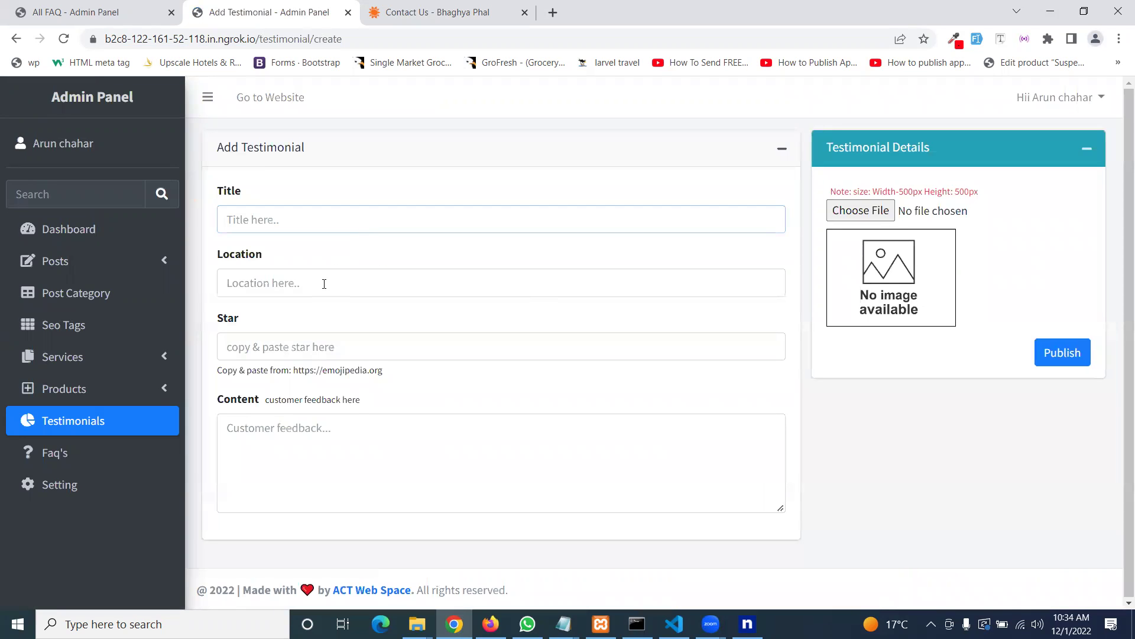
click(324, 283)
click(356, 447)
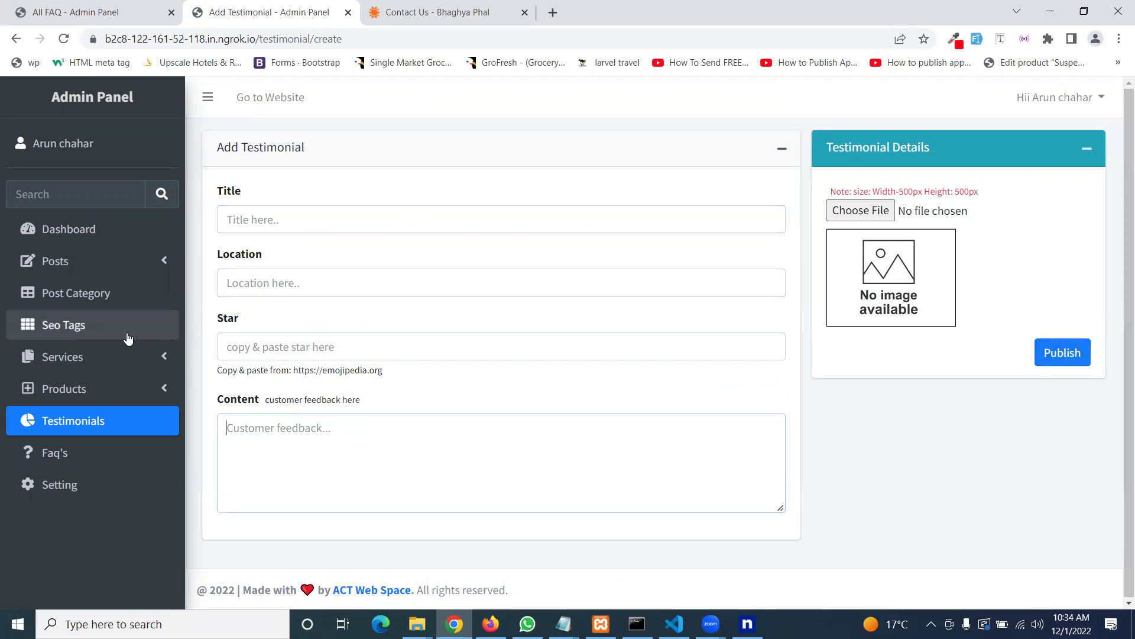
- Browse the Add Post form, Post Category and SEO Tags pages, then open Add Service
click(89, 269)
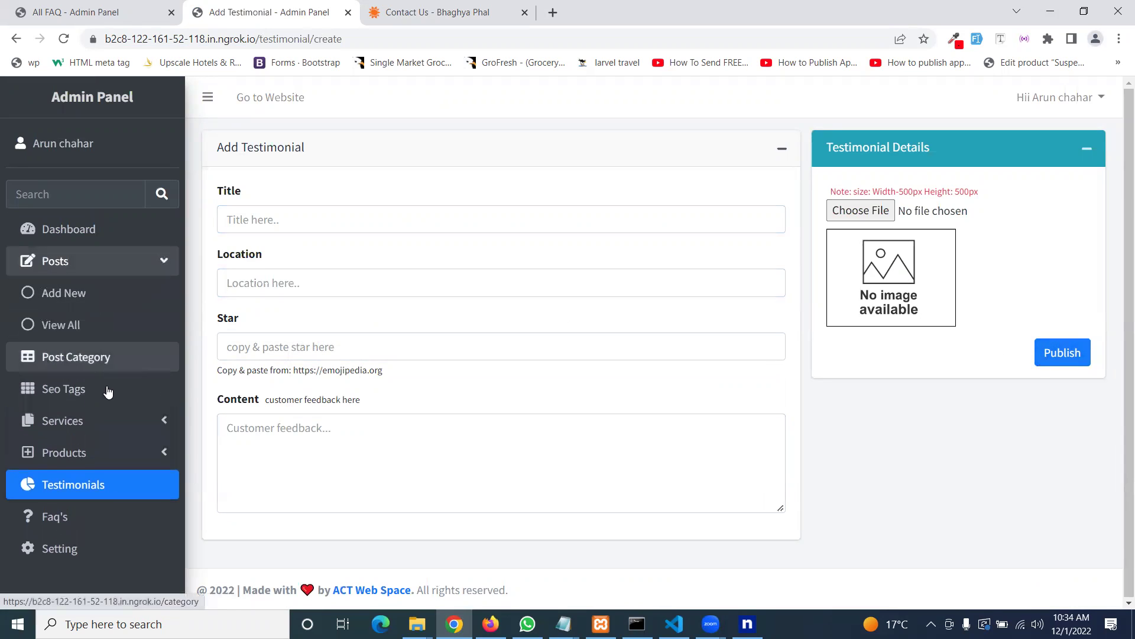
click(88, 293)
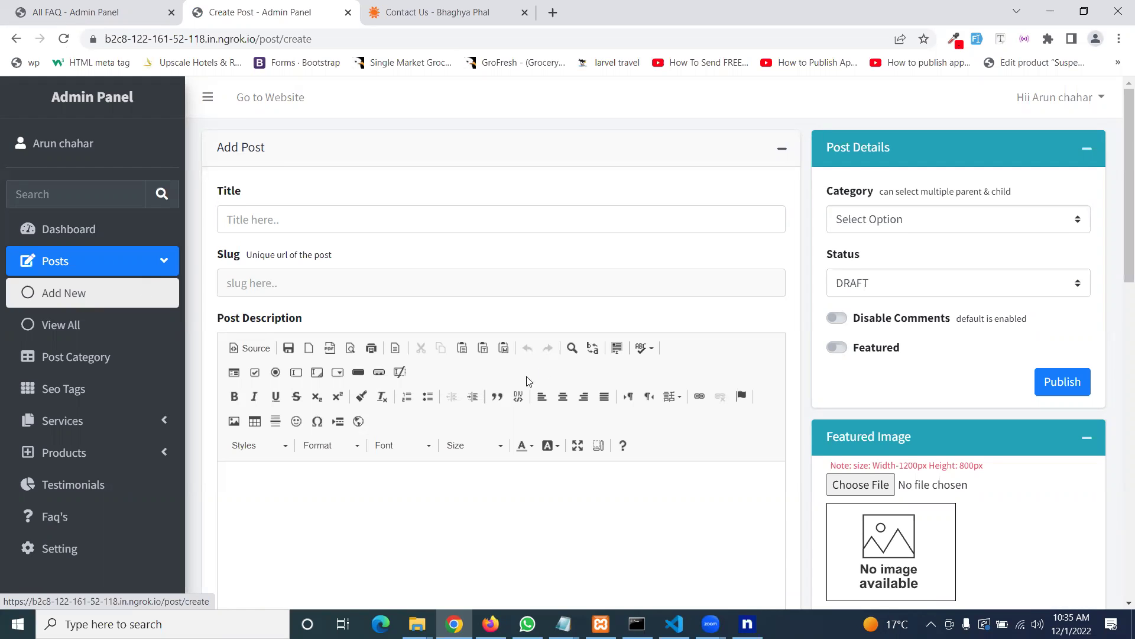
scroll(545, 317, down, 2)
scroll(543, 309, down, 2)
scroll(577, 289, down, 4)
scroll(577, 289, up, 5)
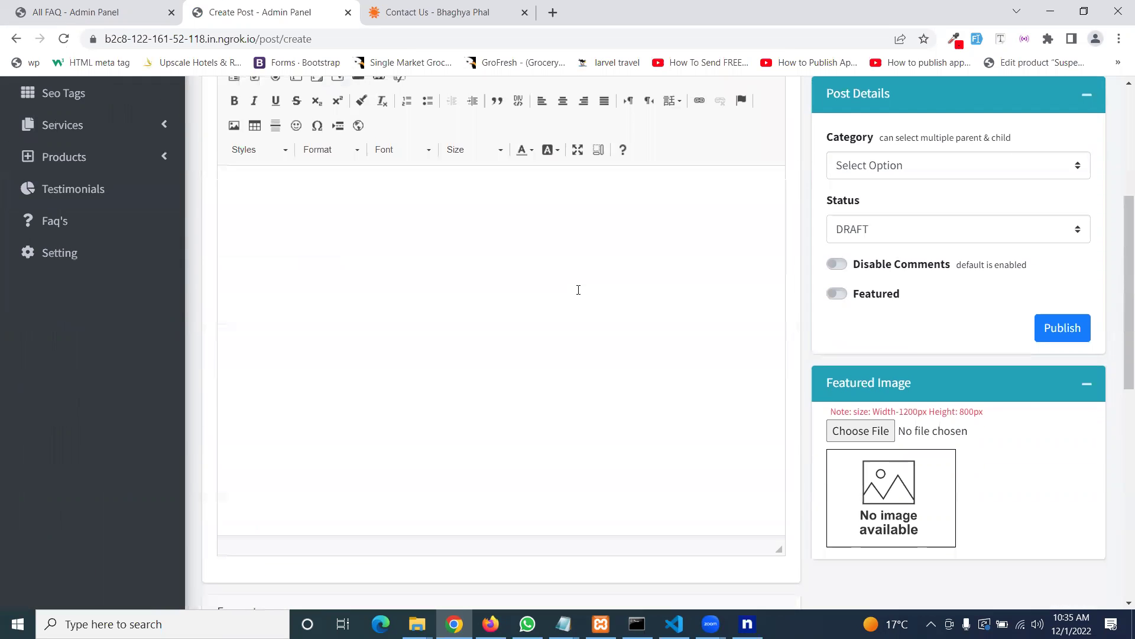
scroll(577, 289, up, 4)
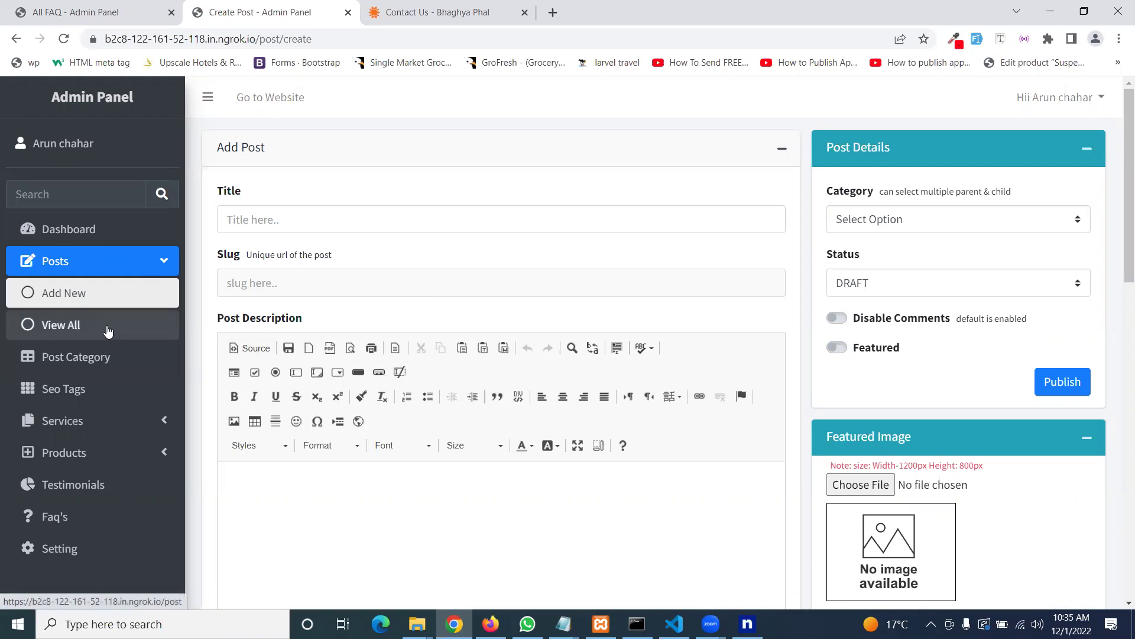
click(90, 366)
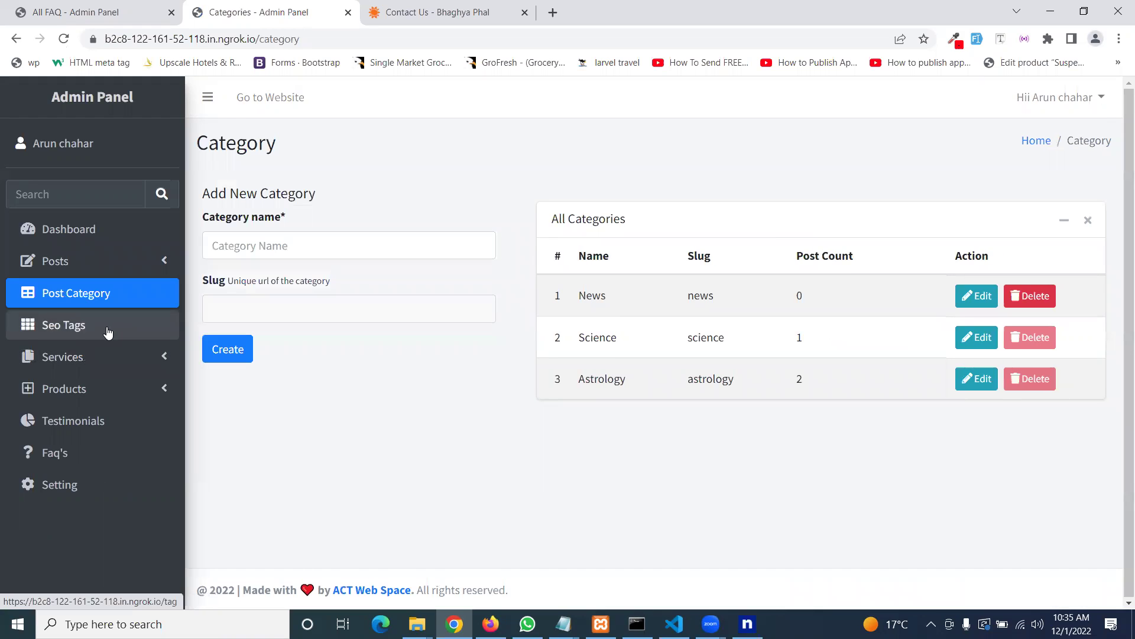
click(107, 327)
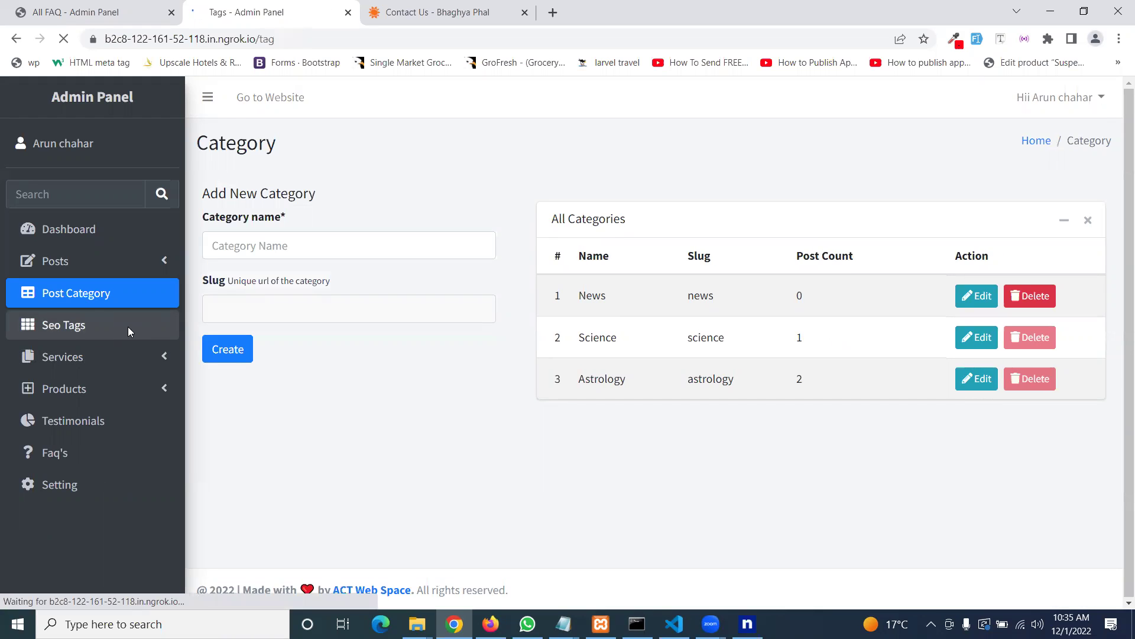
click(105, 357)
click(89, 394)
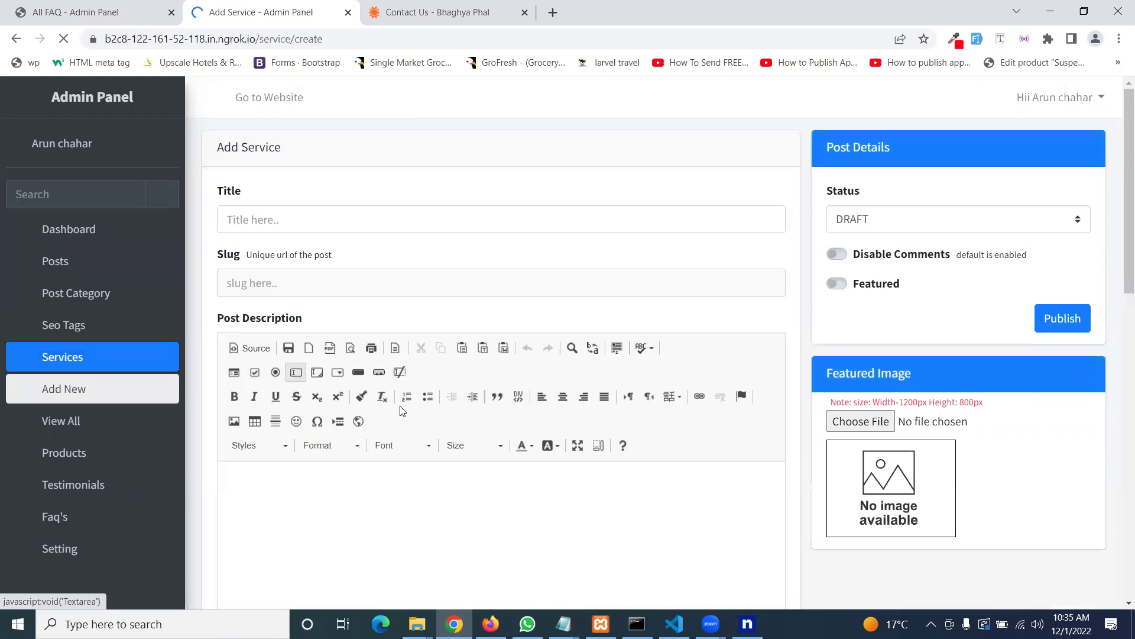
scroll(447, 254, down, 3)
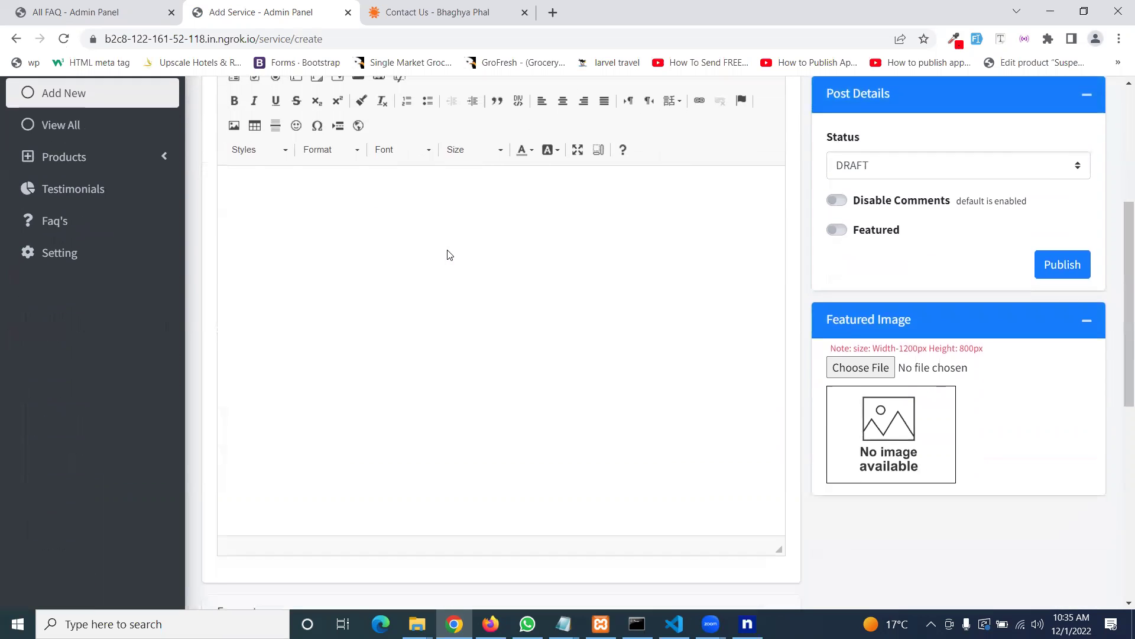
scroll(447, 255, down, 4)
scroll(447, 255, up, 2)
scroll(447, 255, up, 3)
scroll(516, 267, up, 3)
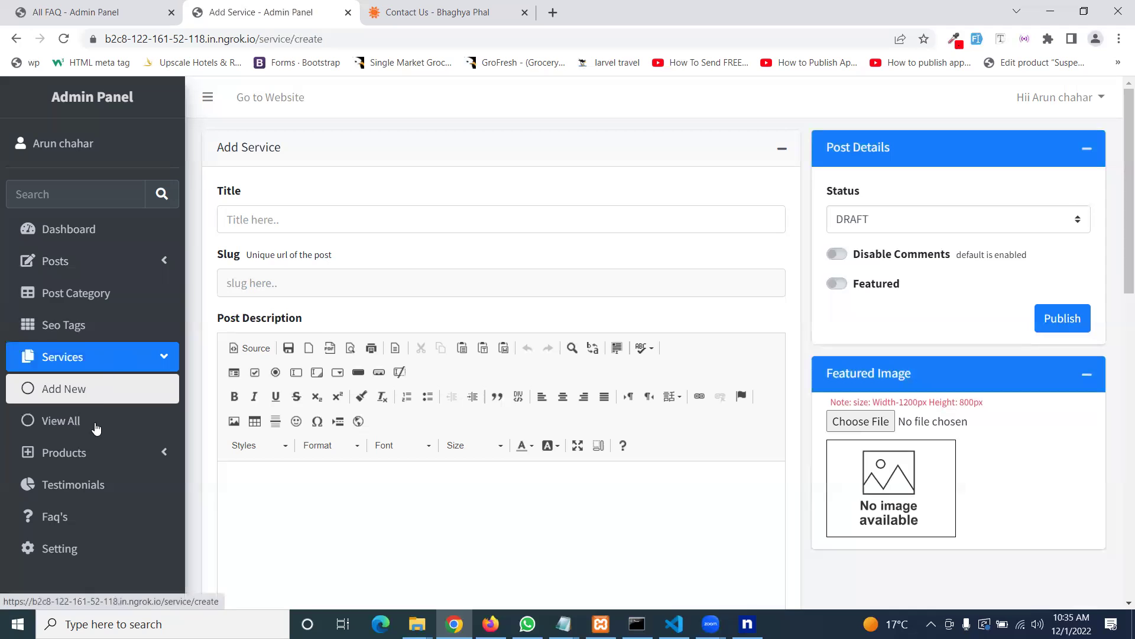
- Look over the empty Add Product form, then switch to the All products list
click(88, 463)
click(84, 479)
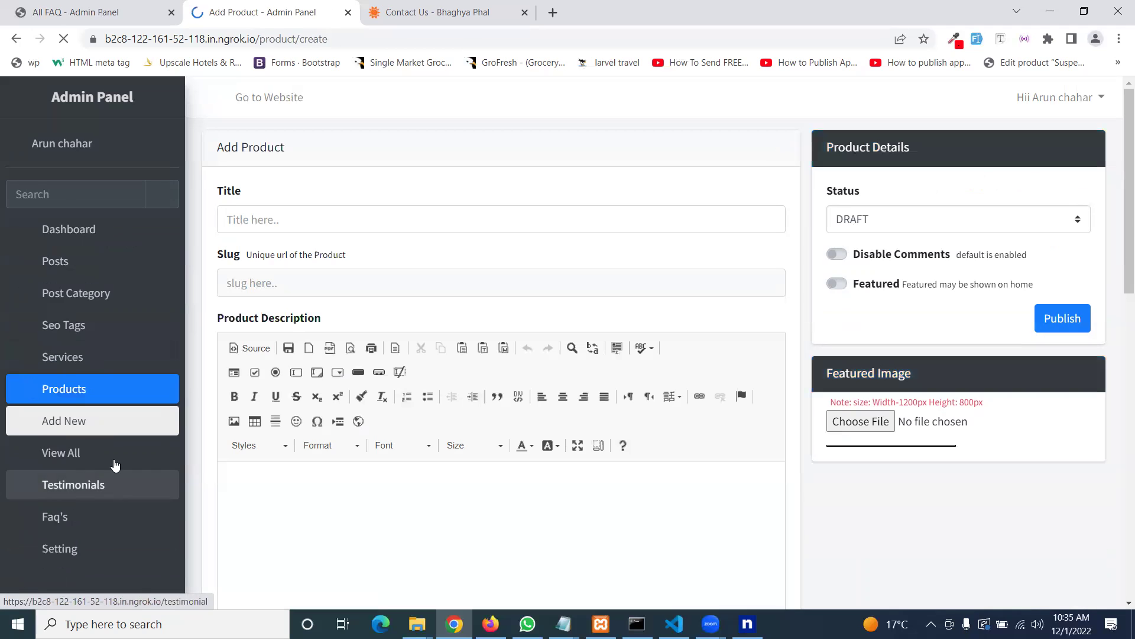
scroll(580, 266, down, 2)
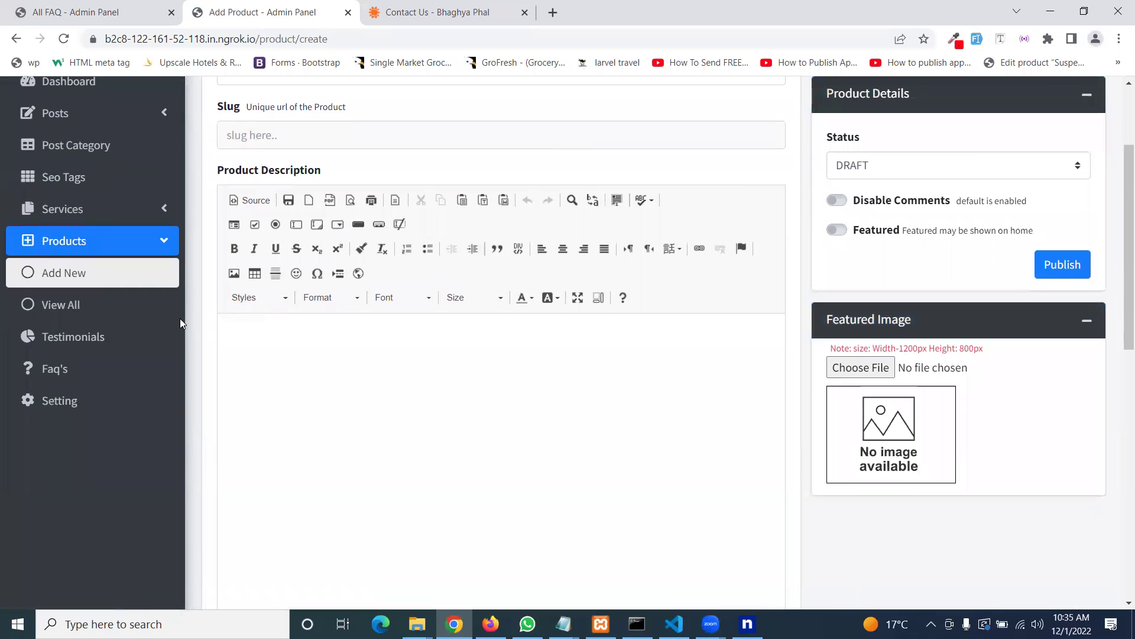
click(123, 308)
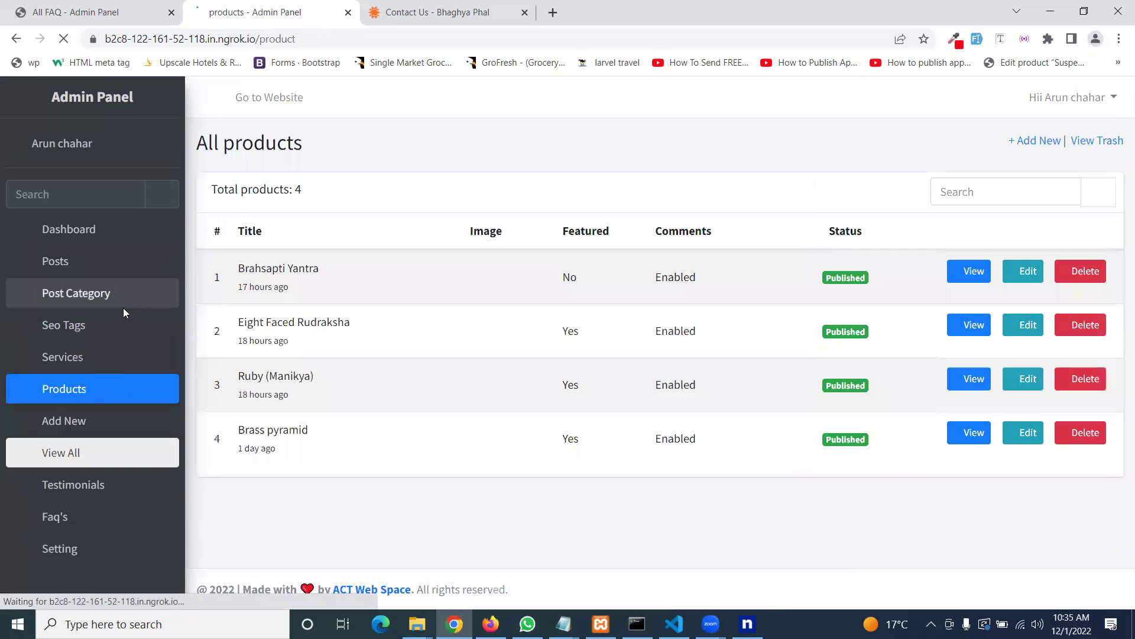